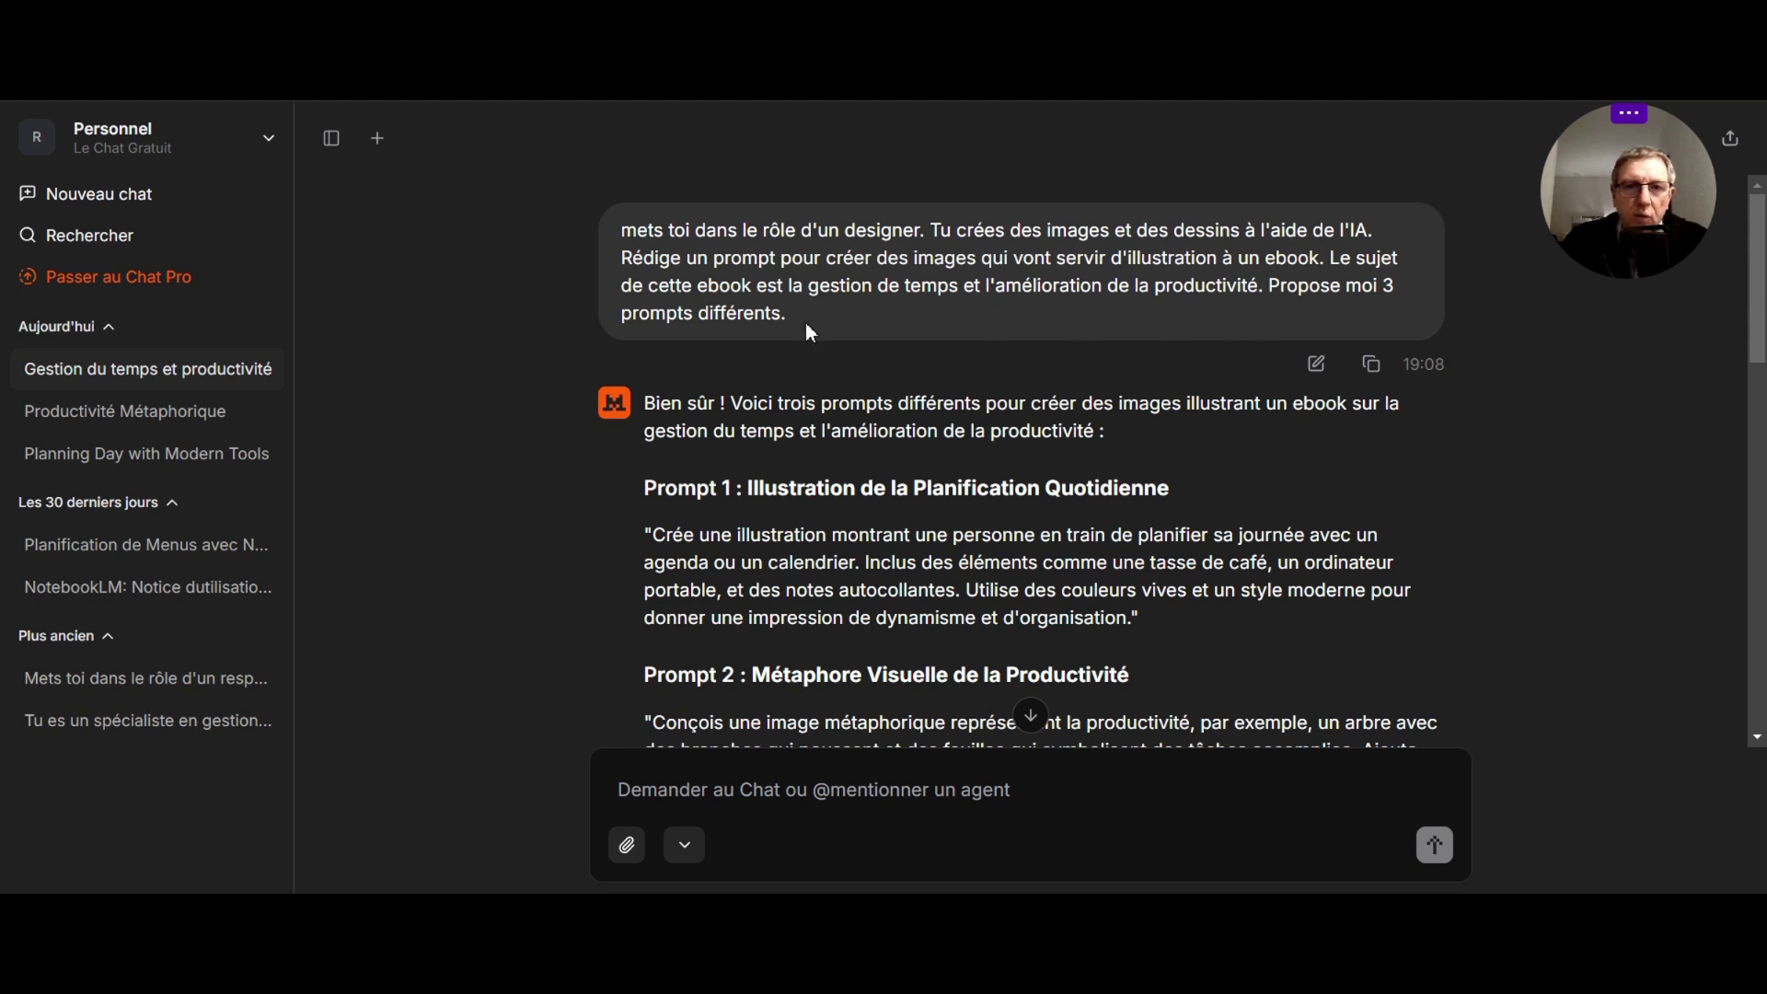
Step: Review the three French image prompts proposed for the time-management ebook in the current conversation
scroll(1270, 450, "down", 3)
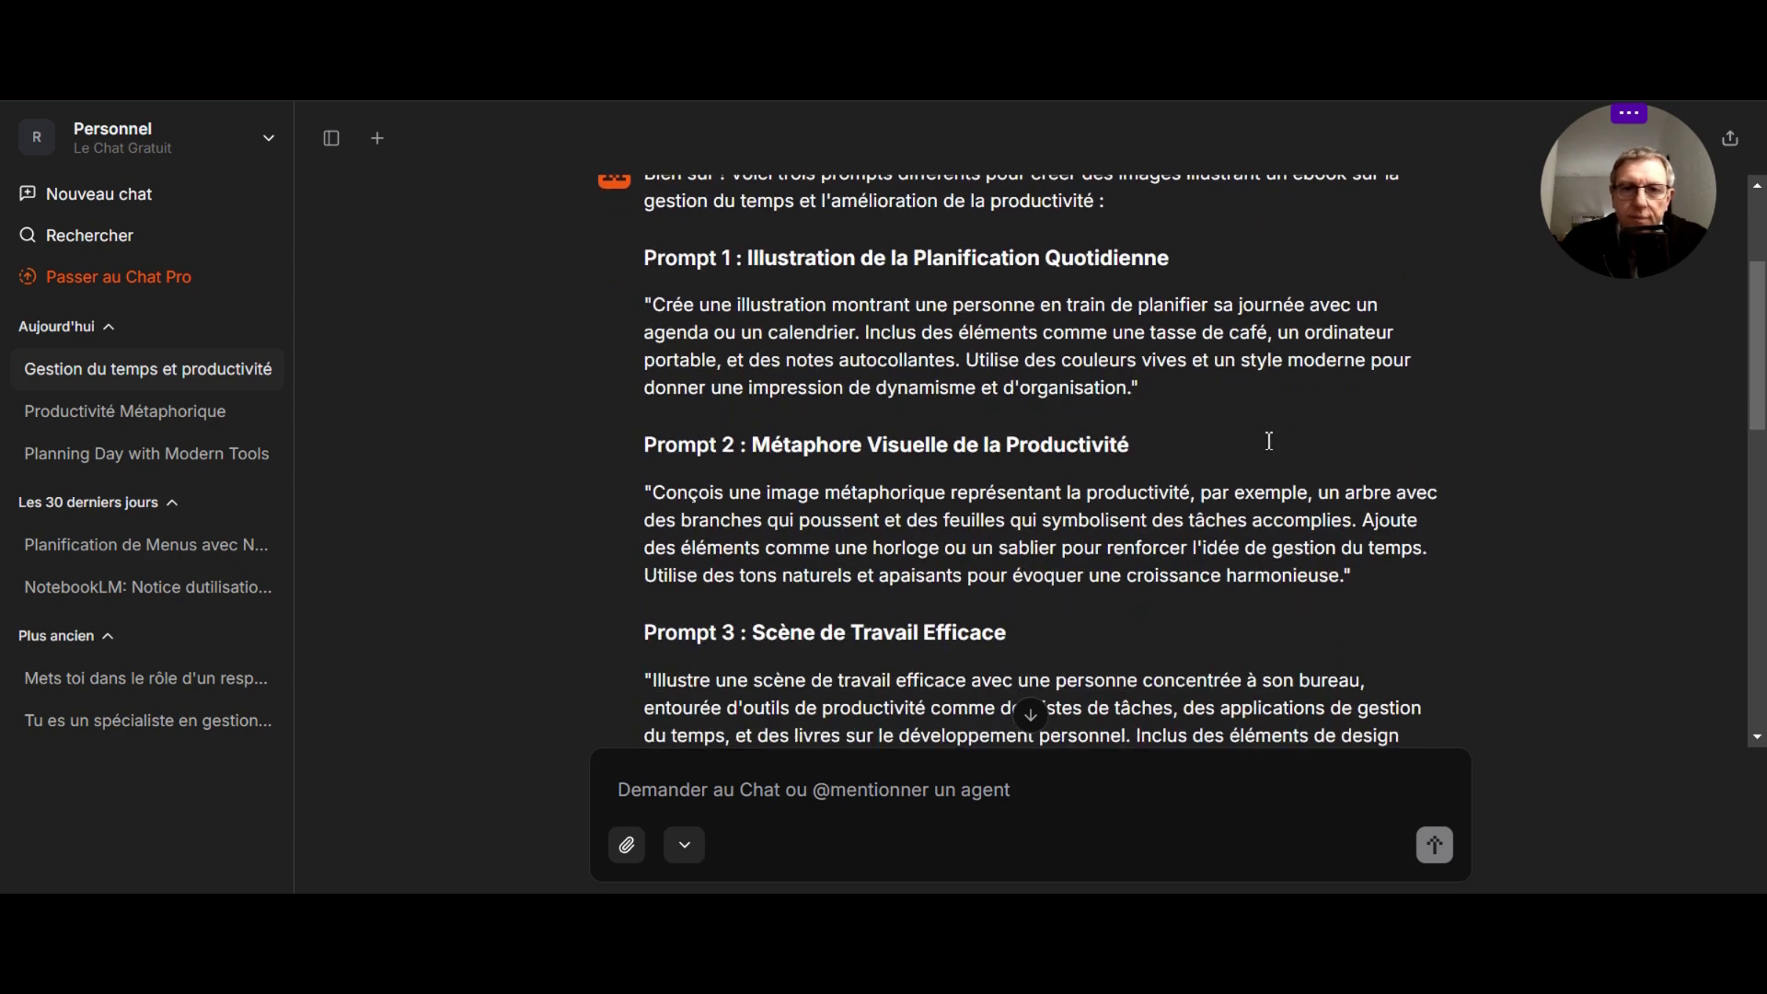
scroll(1270, 441, "down", 3)
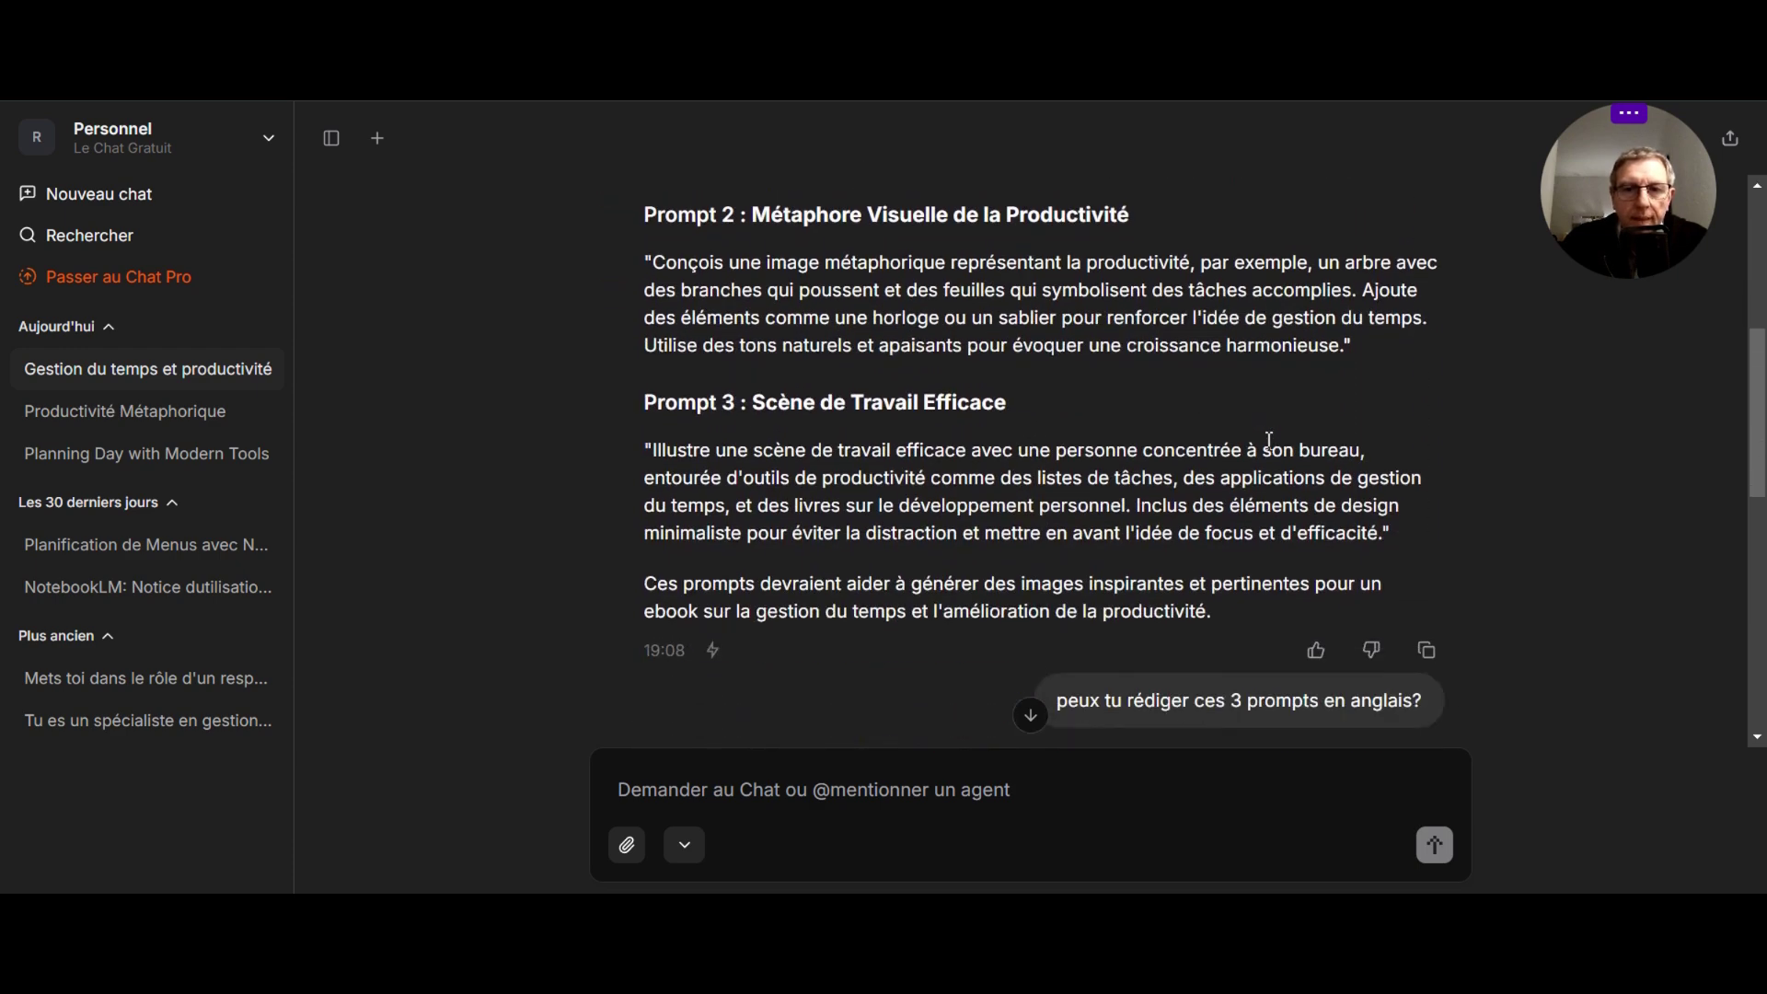
scroll(1270, 440, "up", 2)
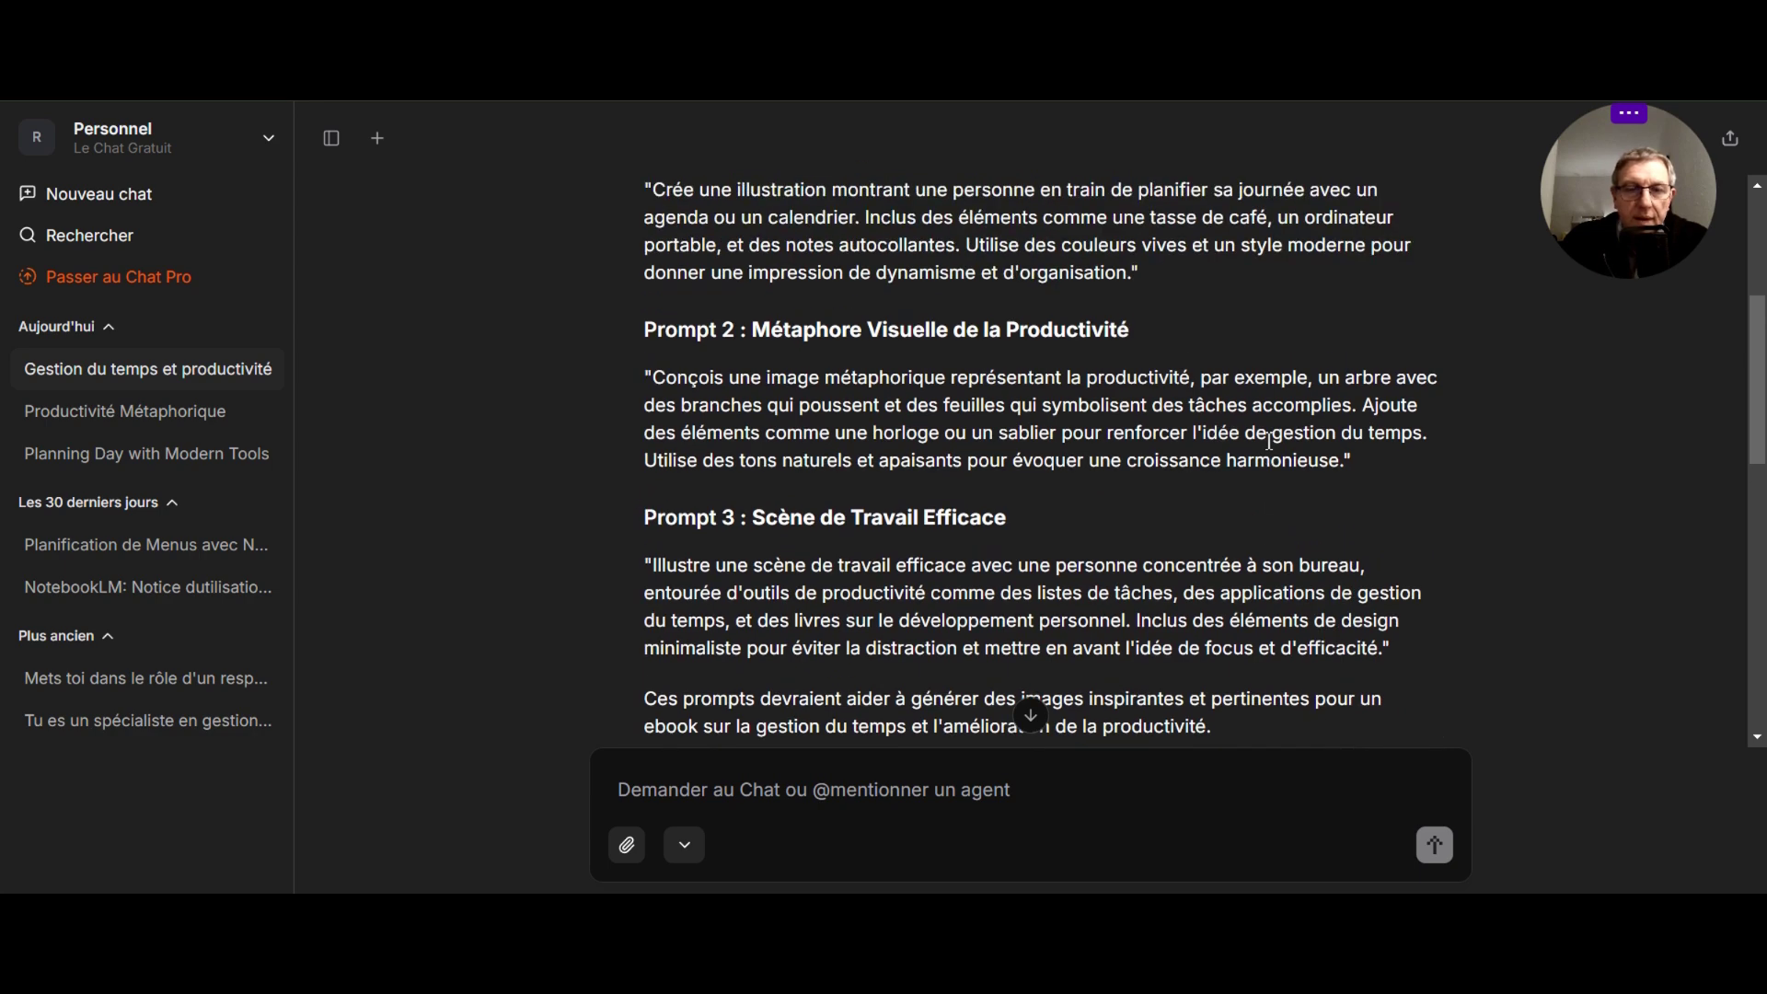
scroll(1270, 441, "up", 3)
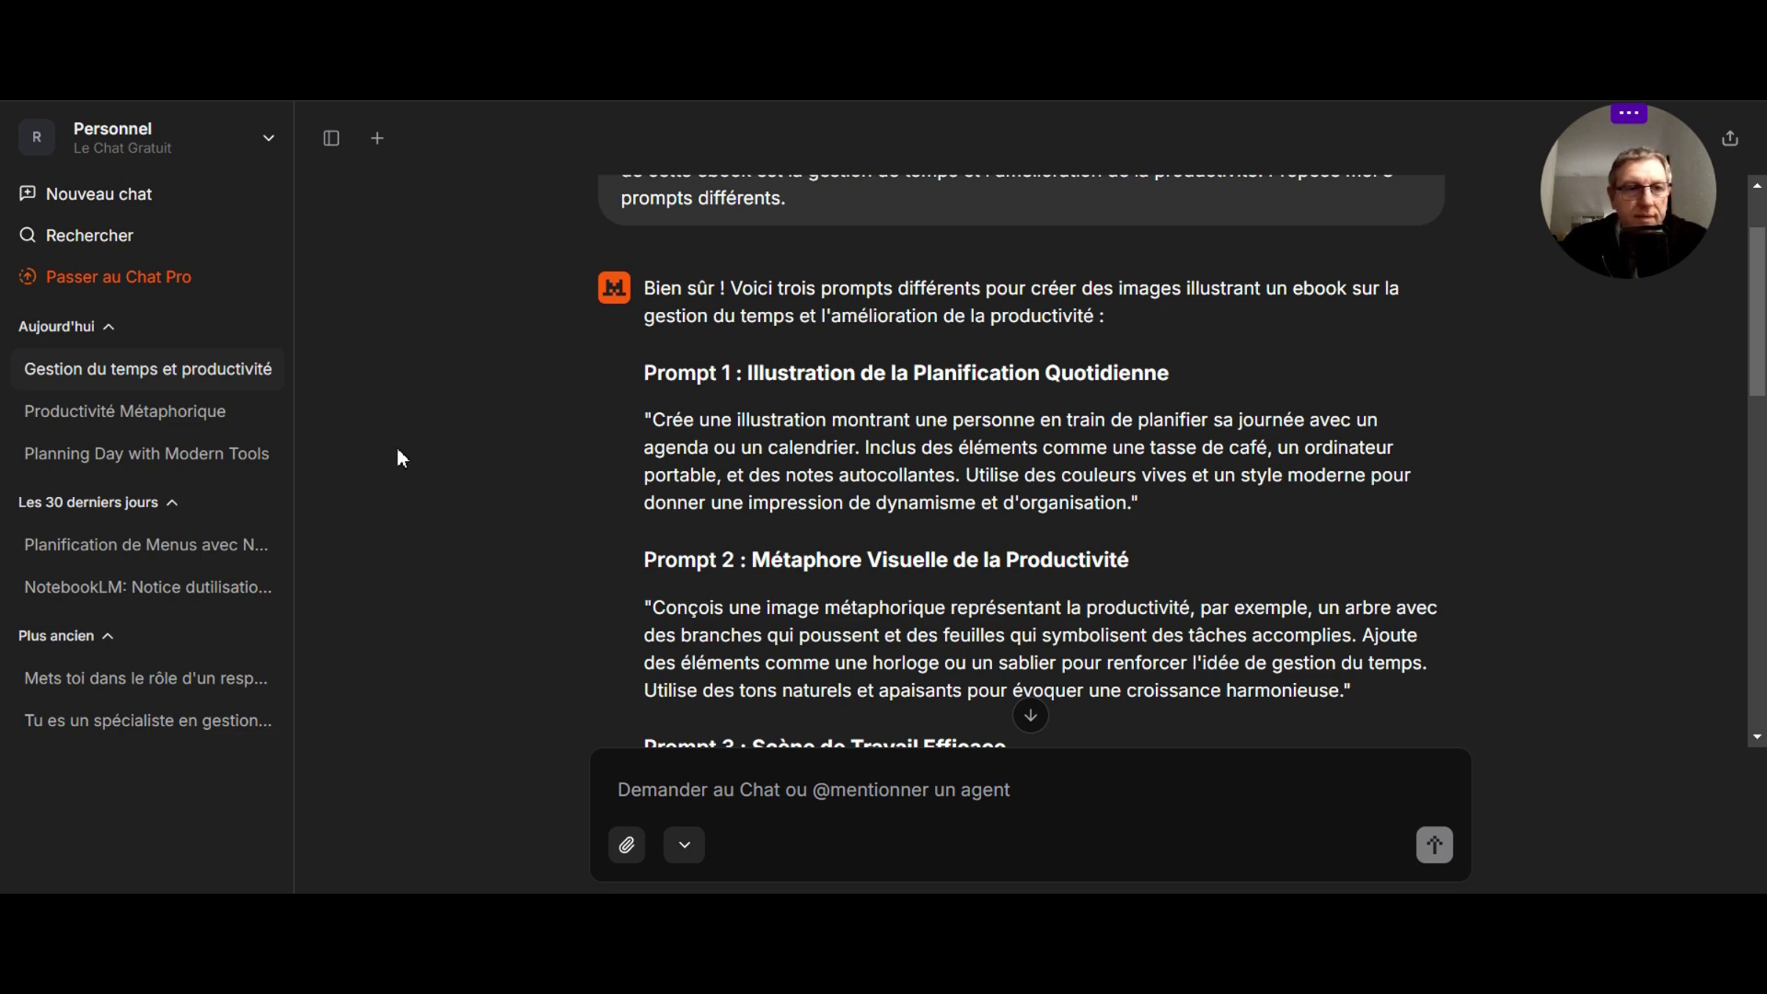
Step: Open the "Planning Day with Modern Tools" chat and compare both generated image versions with their prompt
left_click(152, 458)
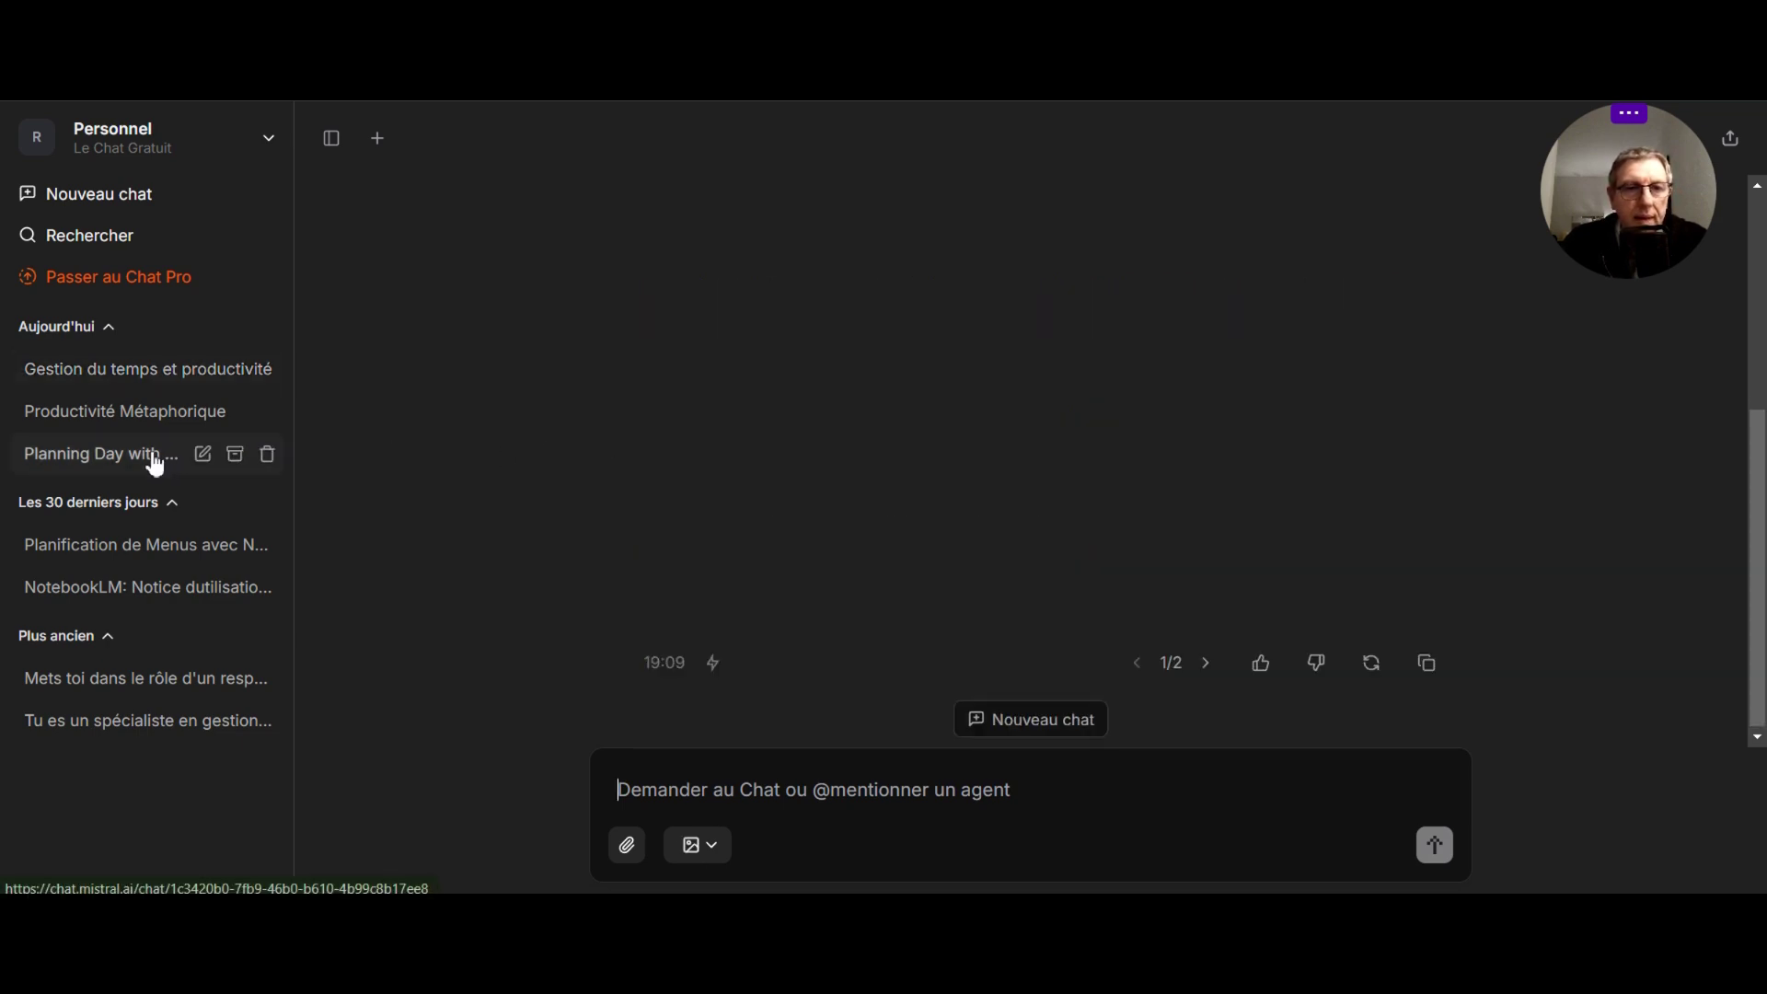
scroll(550, 430, "up", 2)
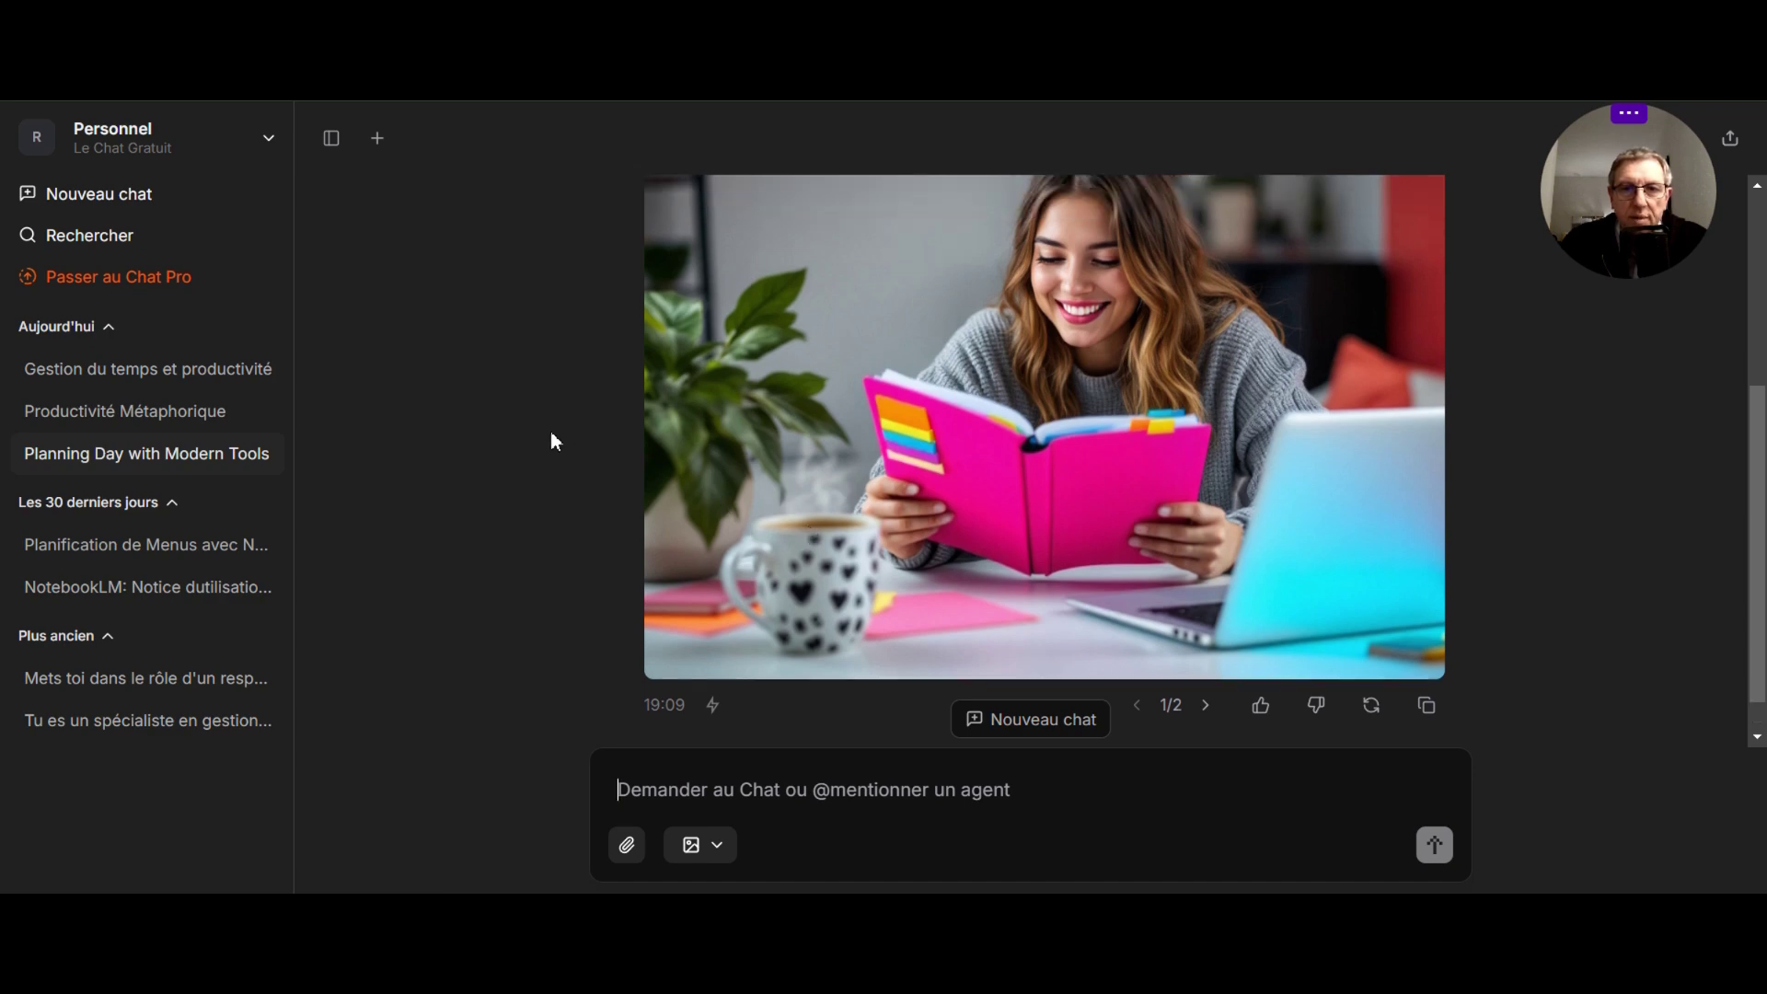
scroll(552, 439, "up", 4)
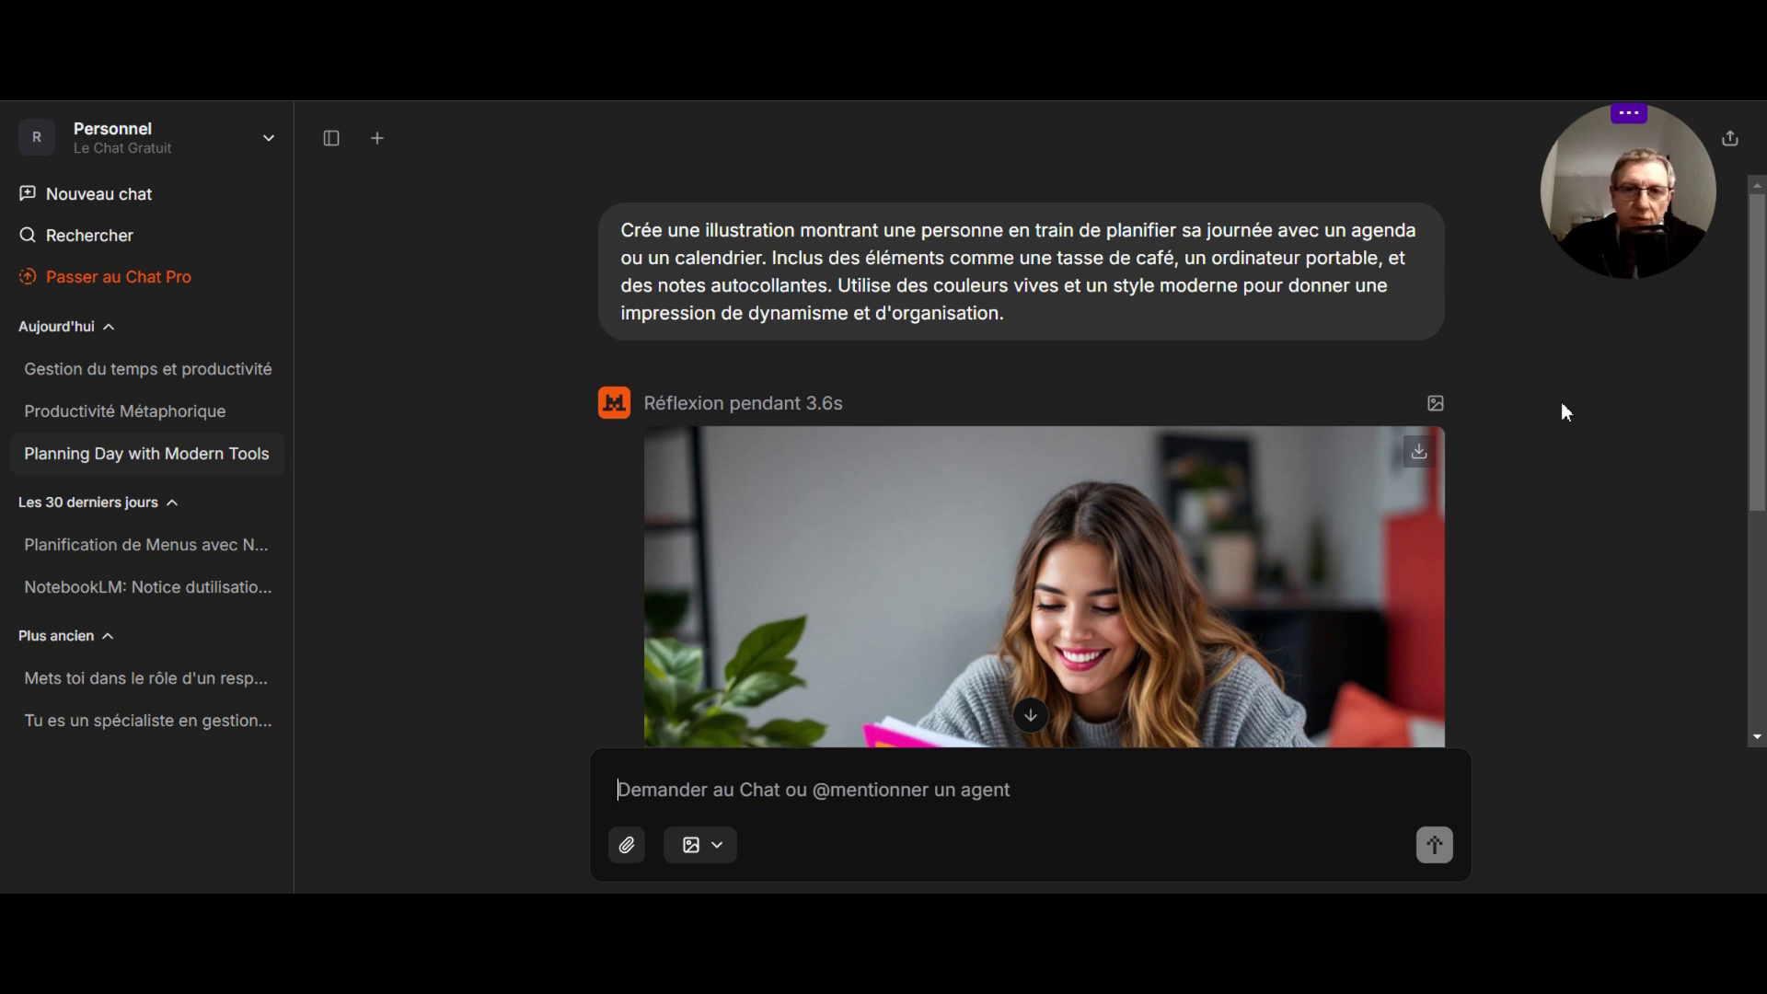
scroll(1566, 411, "down", 2)
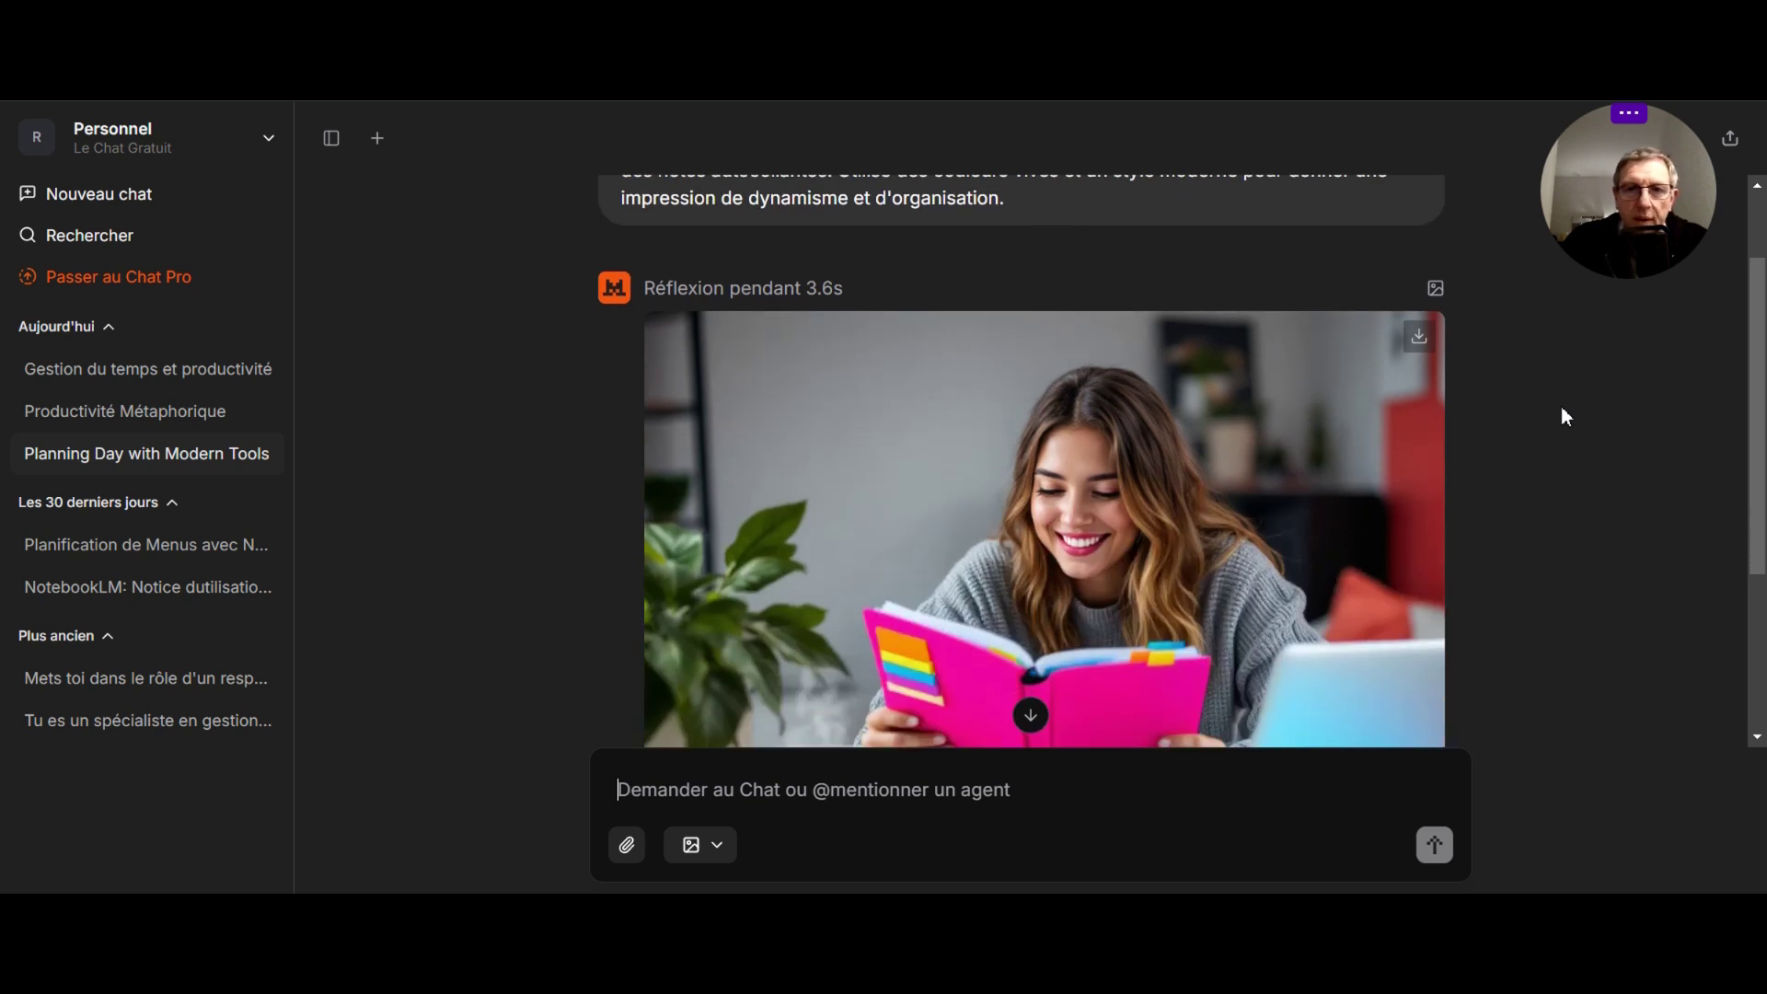
scroll(1562, 409, "down", 2)
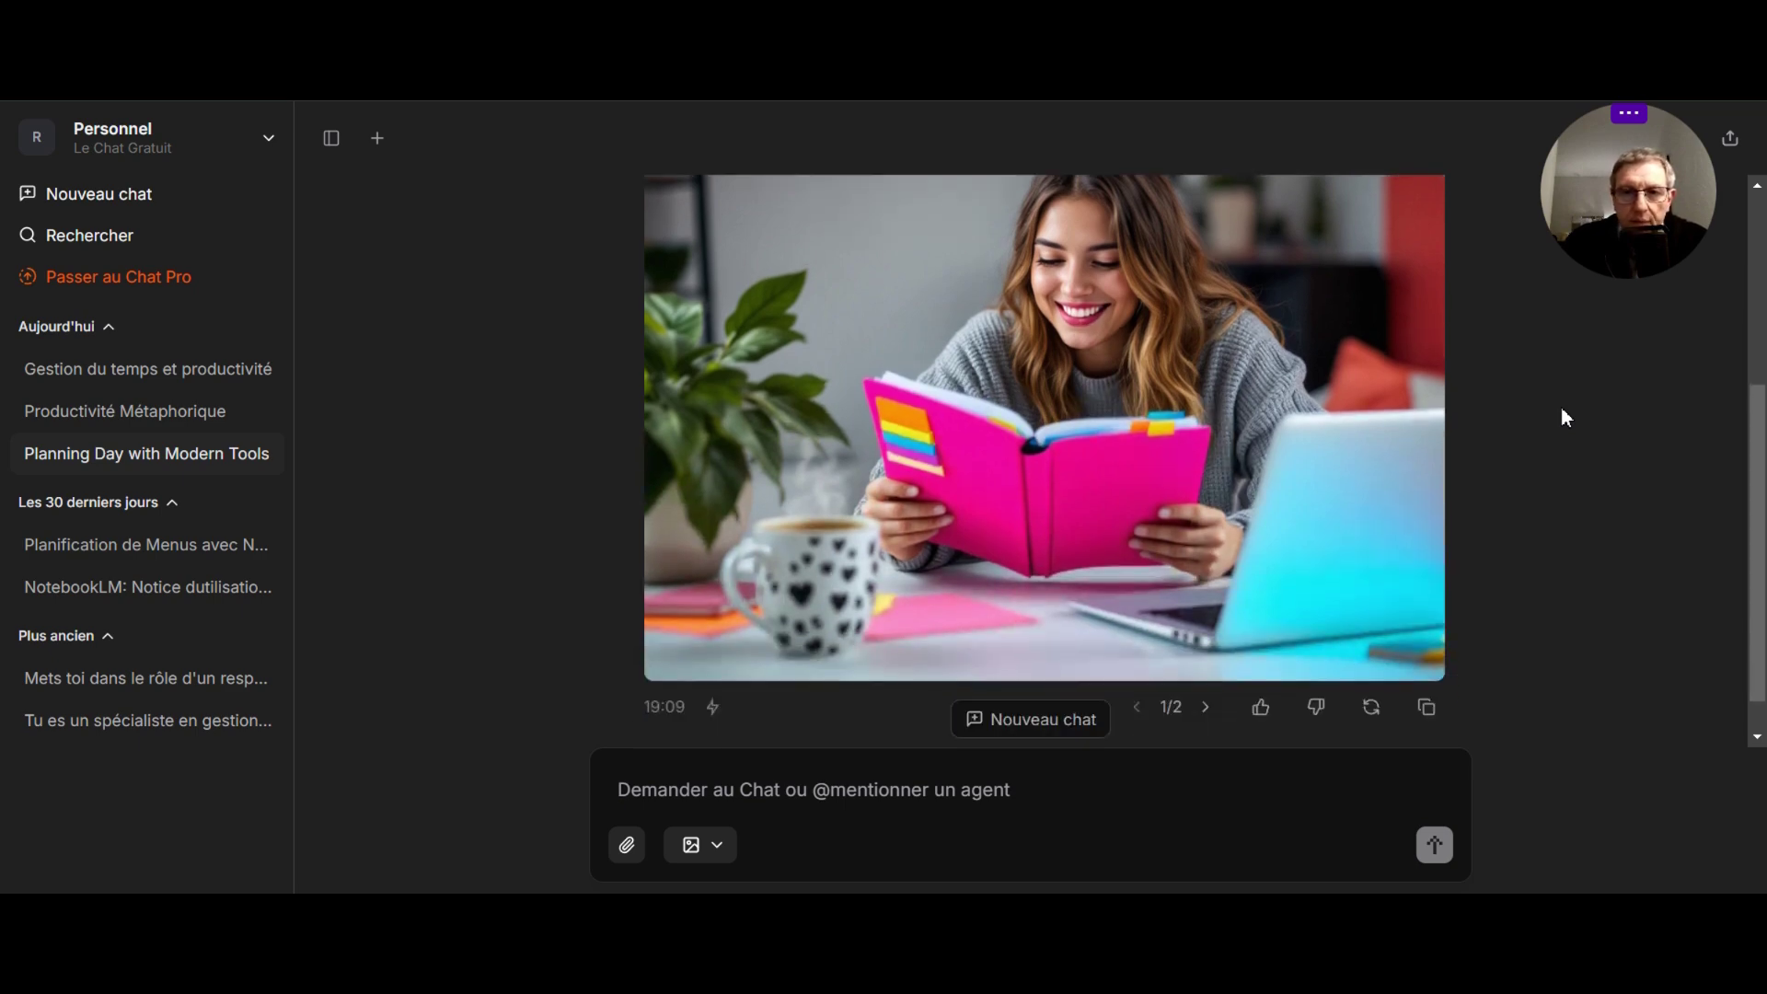
left_click(1206, 708)
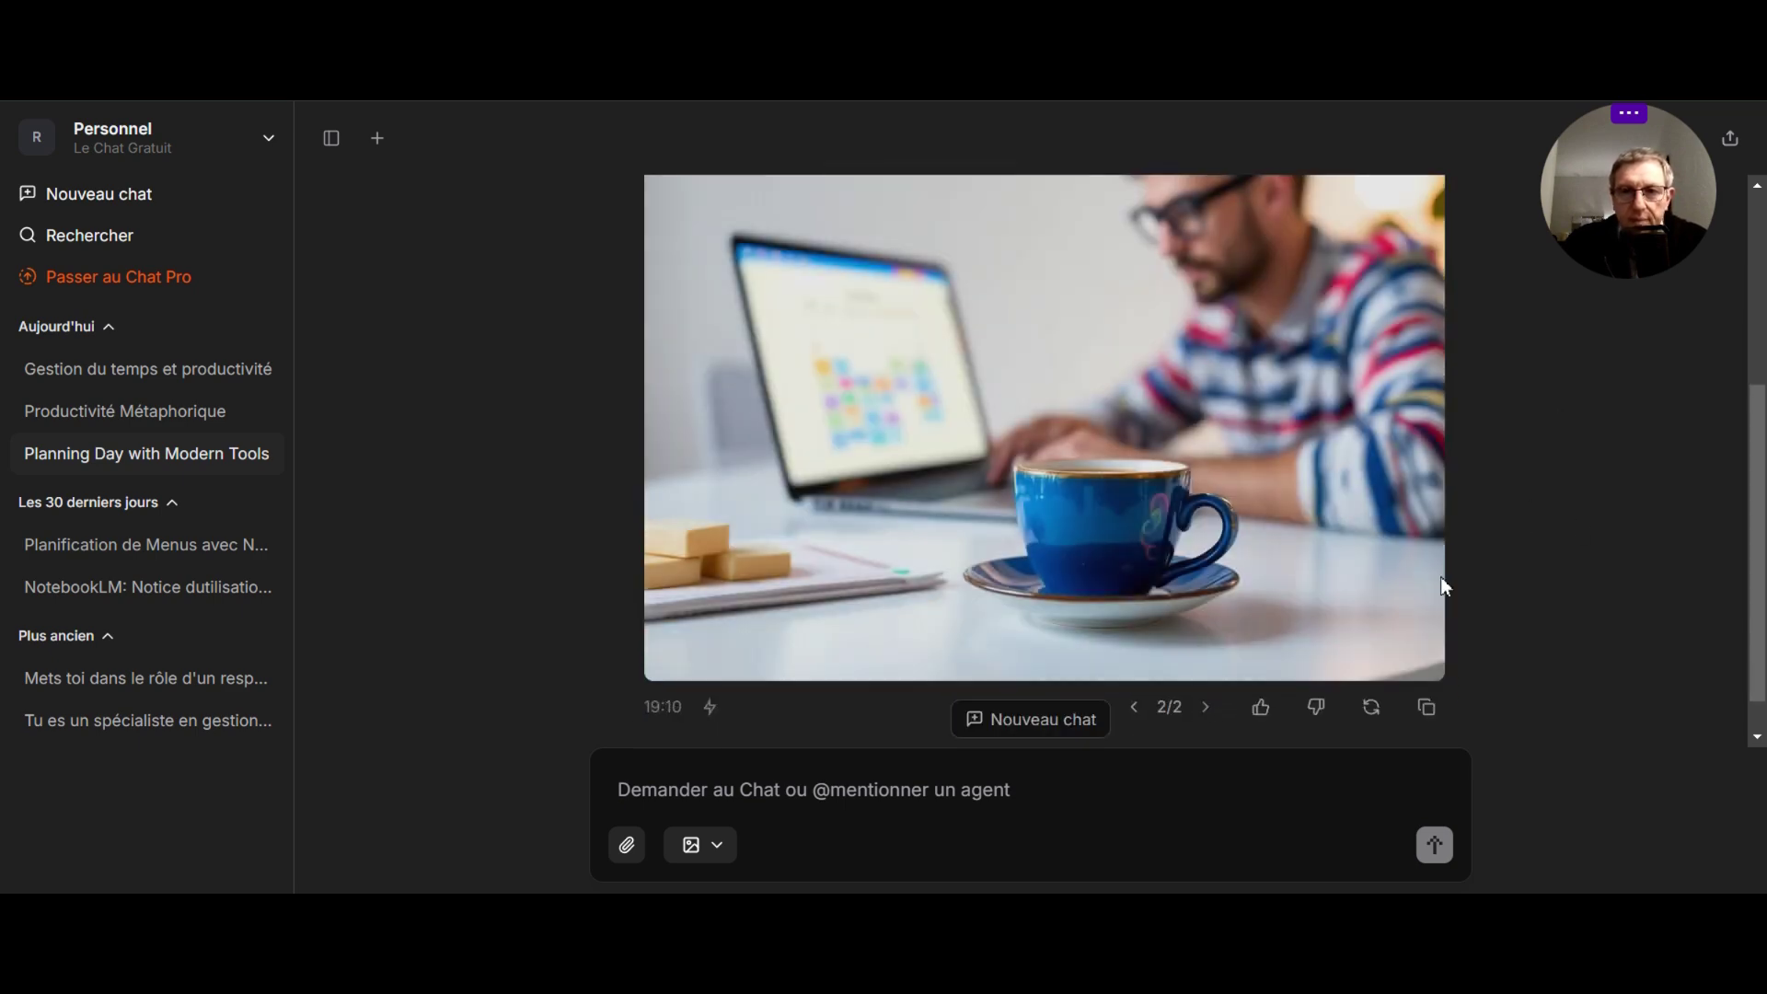
scroll(1610, 481, "up", 1)
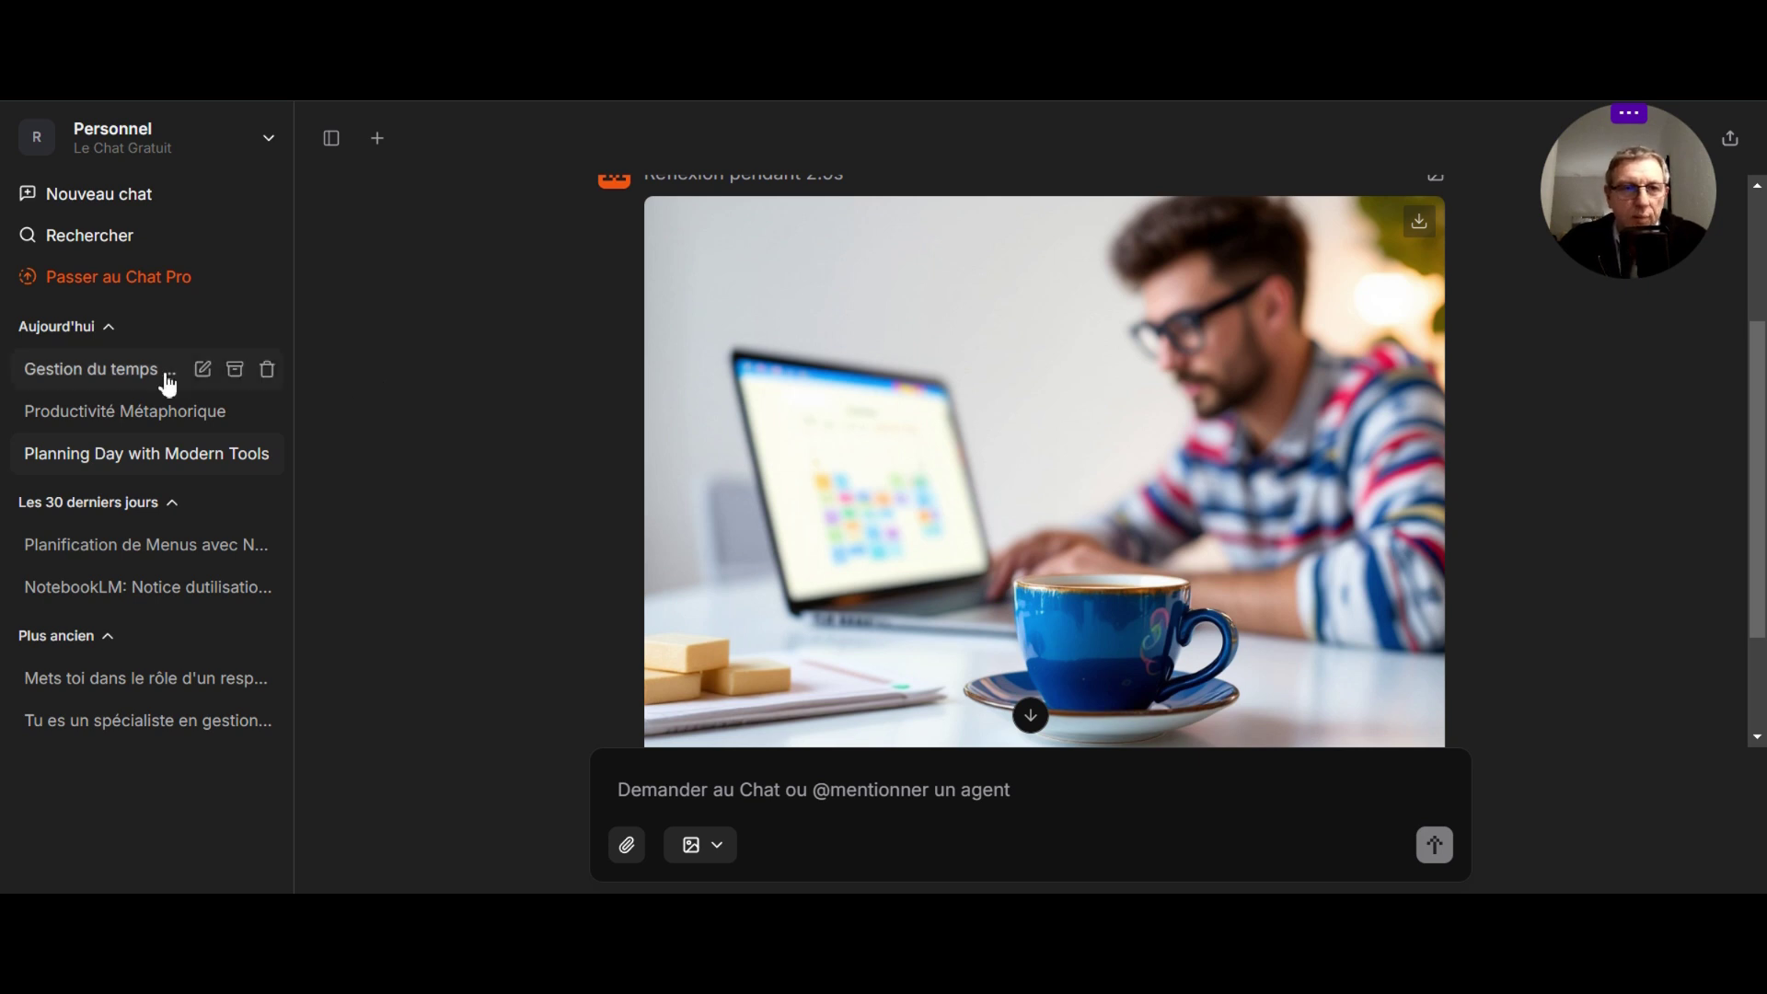
Step: Open the "Productivité Métaphorique" chat and examine the first response's tree image against its prompt, checking the second response too
left_click(129, 416)
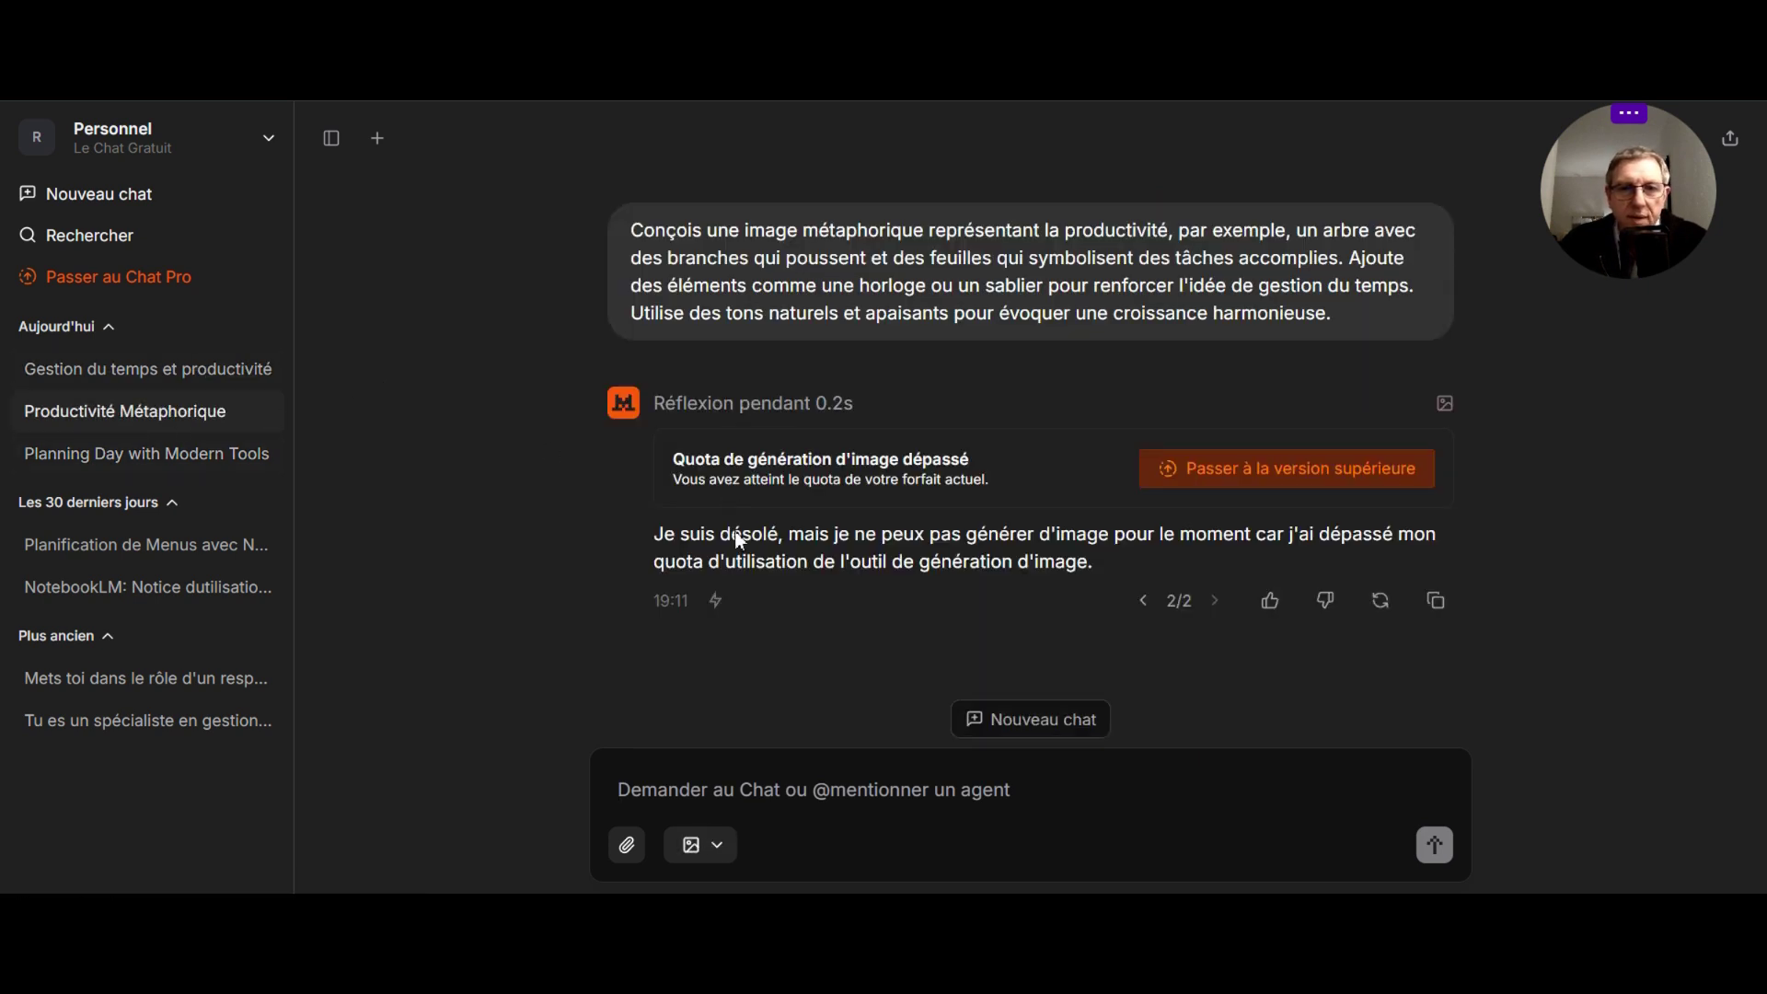
left_click(1144, 601)
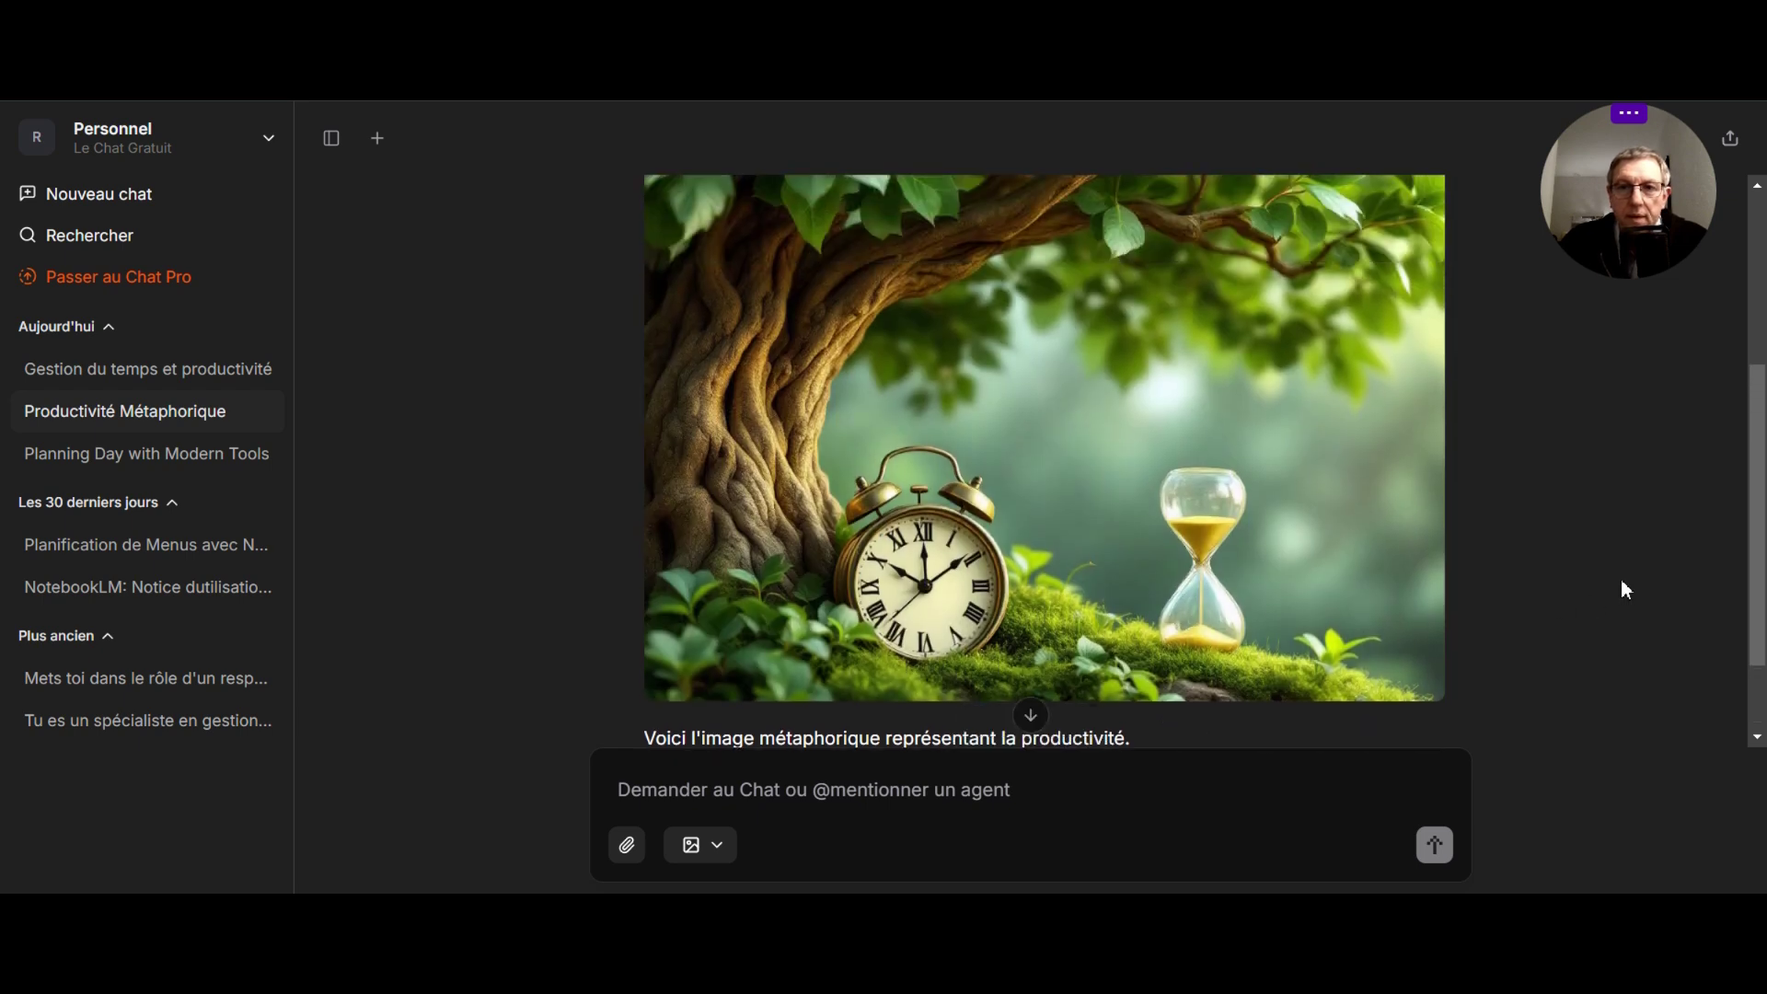
scroll(1620, 589, "down", 1)
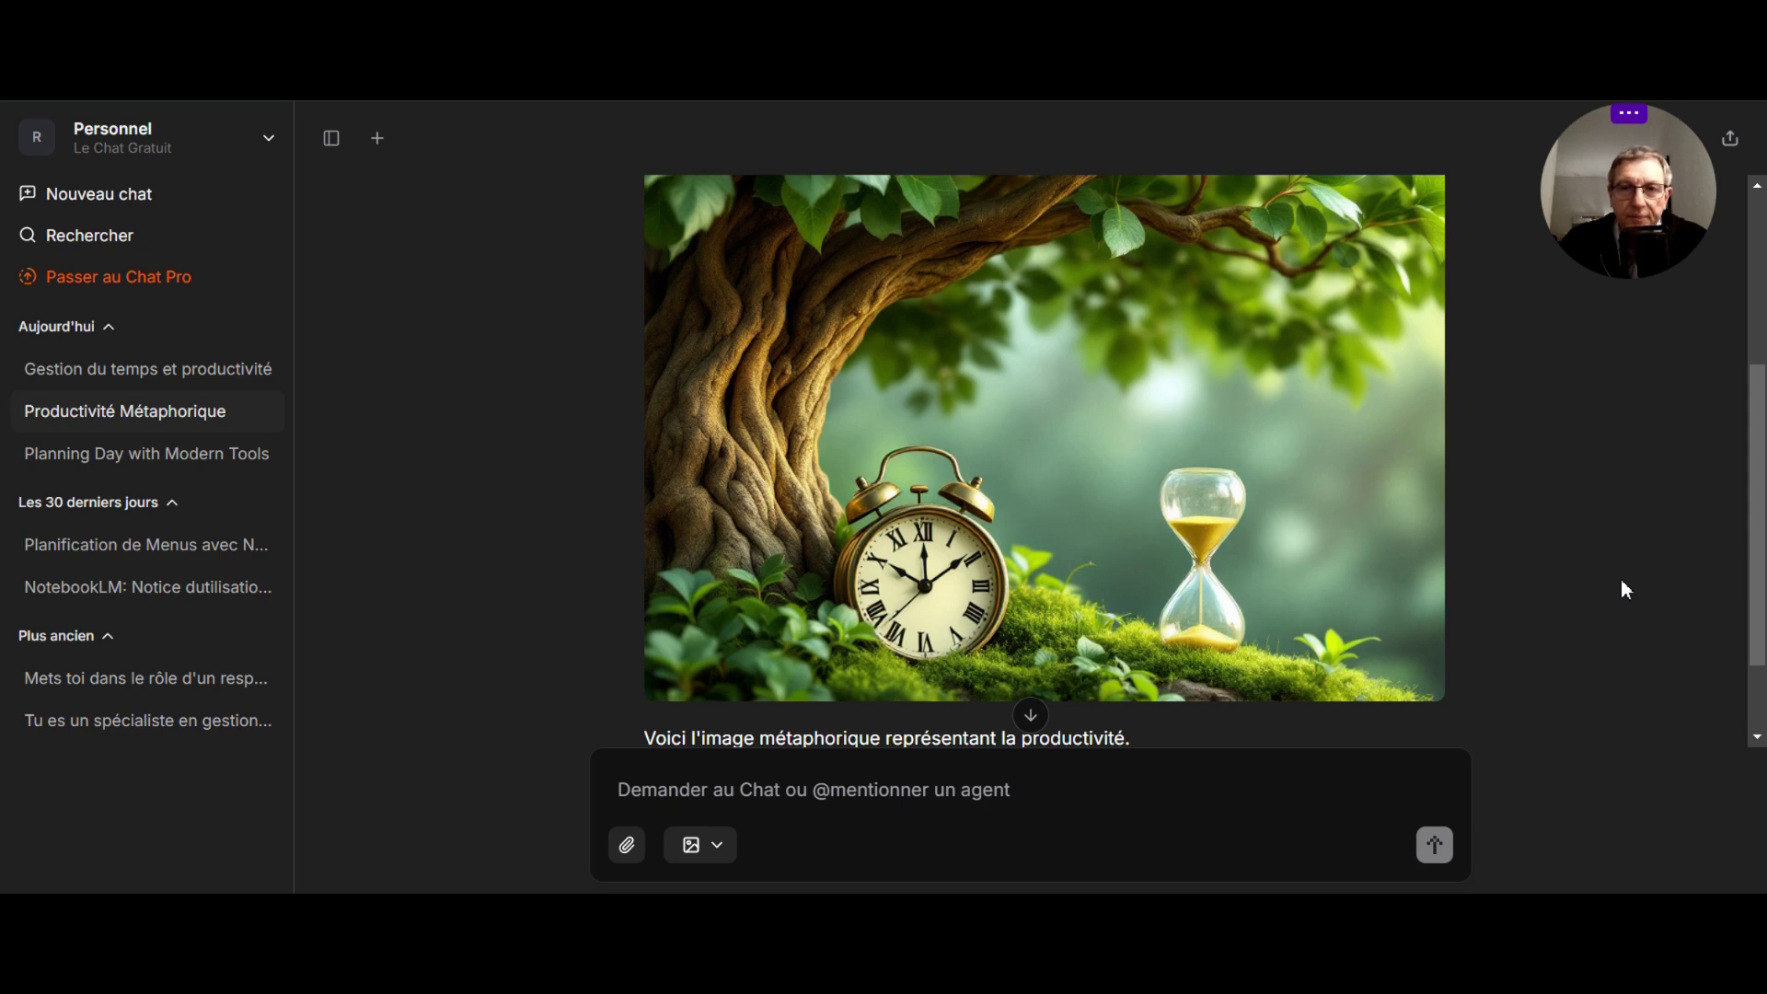
scroll(1623, 587, "up", 3)
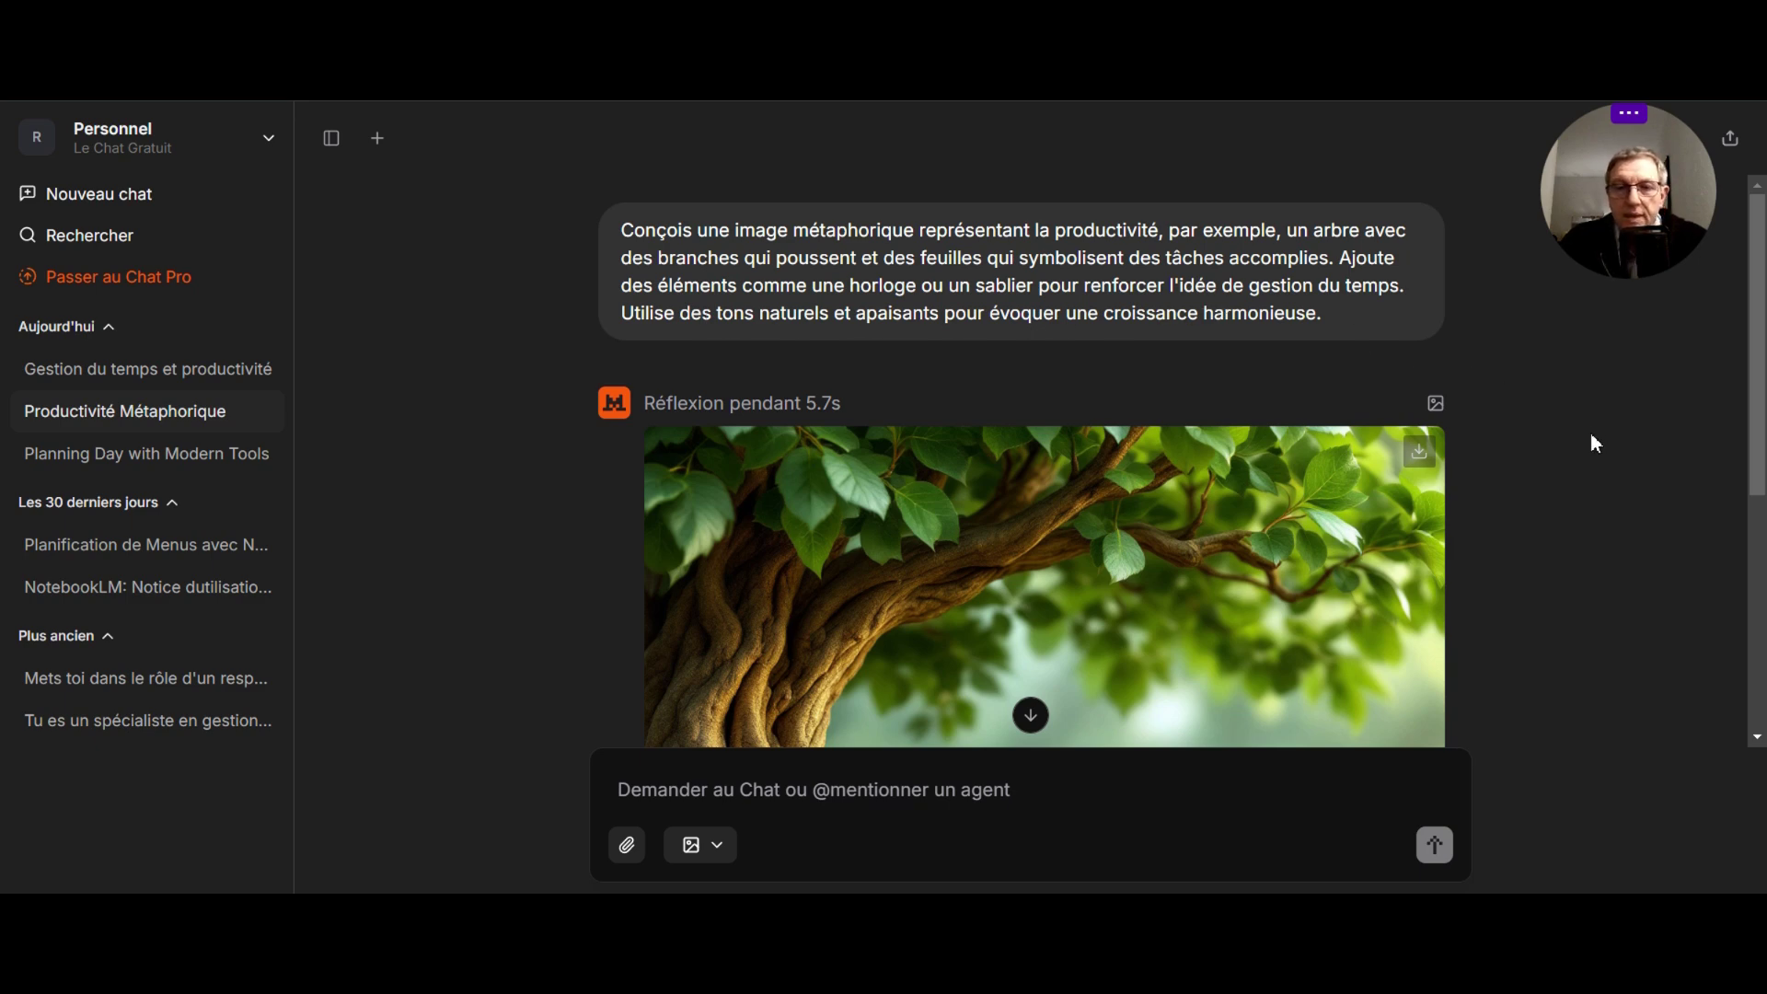
scroll(1596, 444, "down", 3)
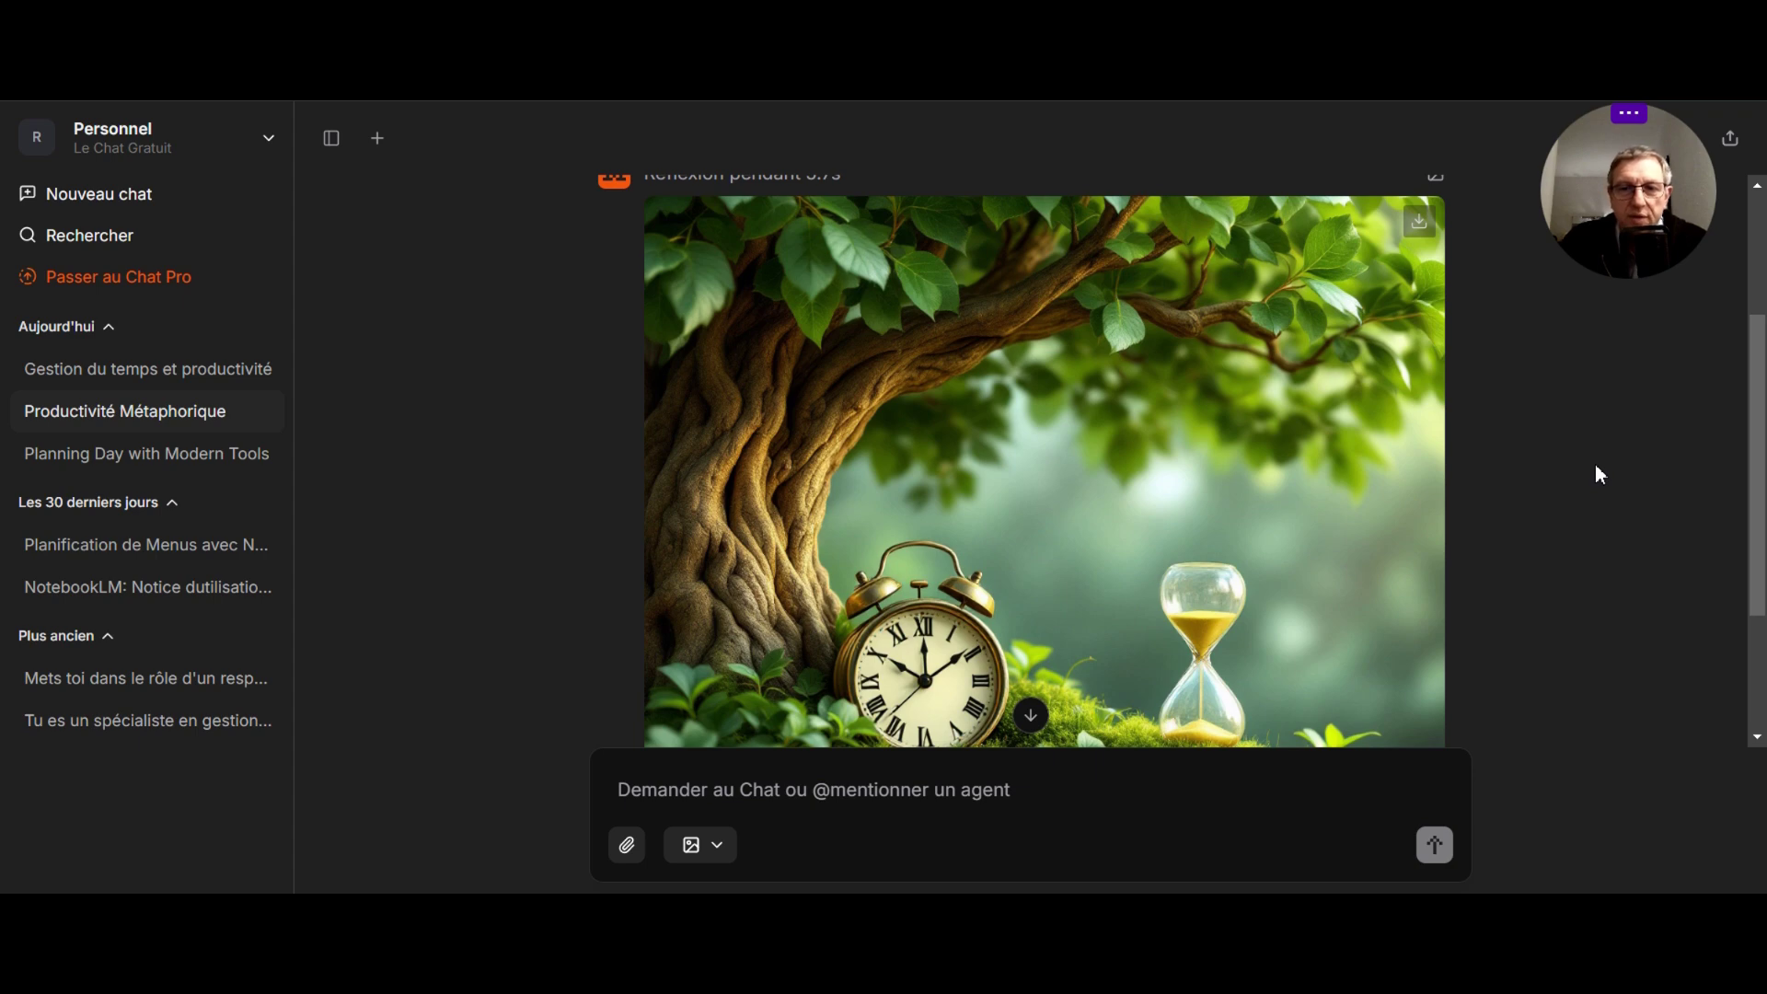
scroll(1596, 466, "down", 2)
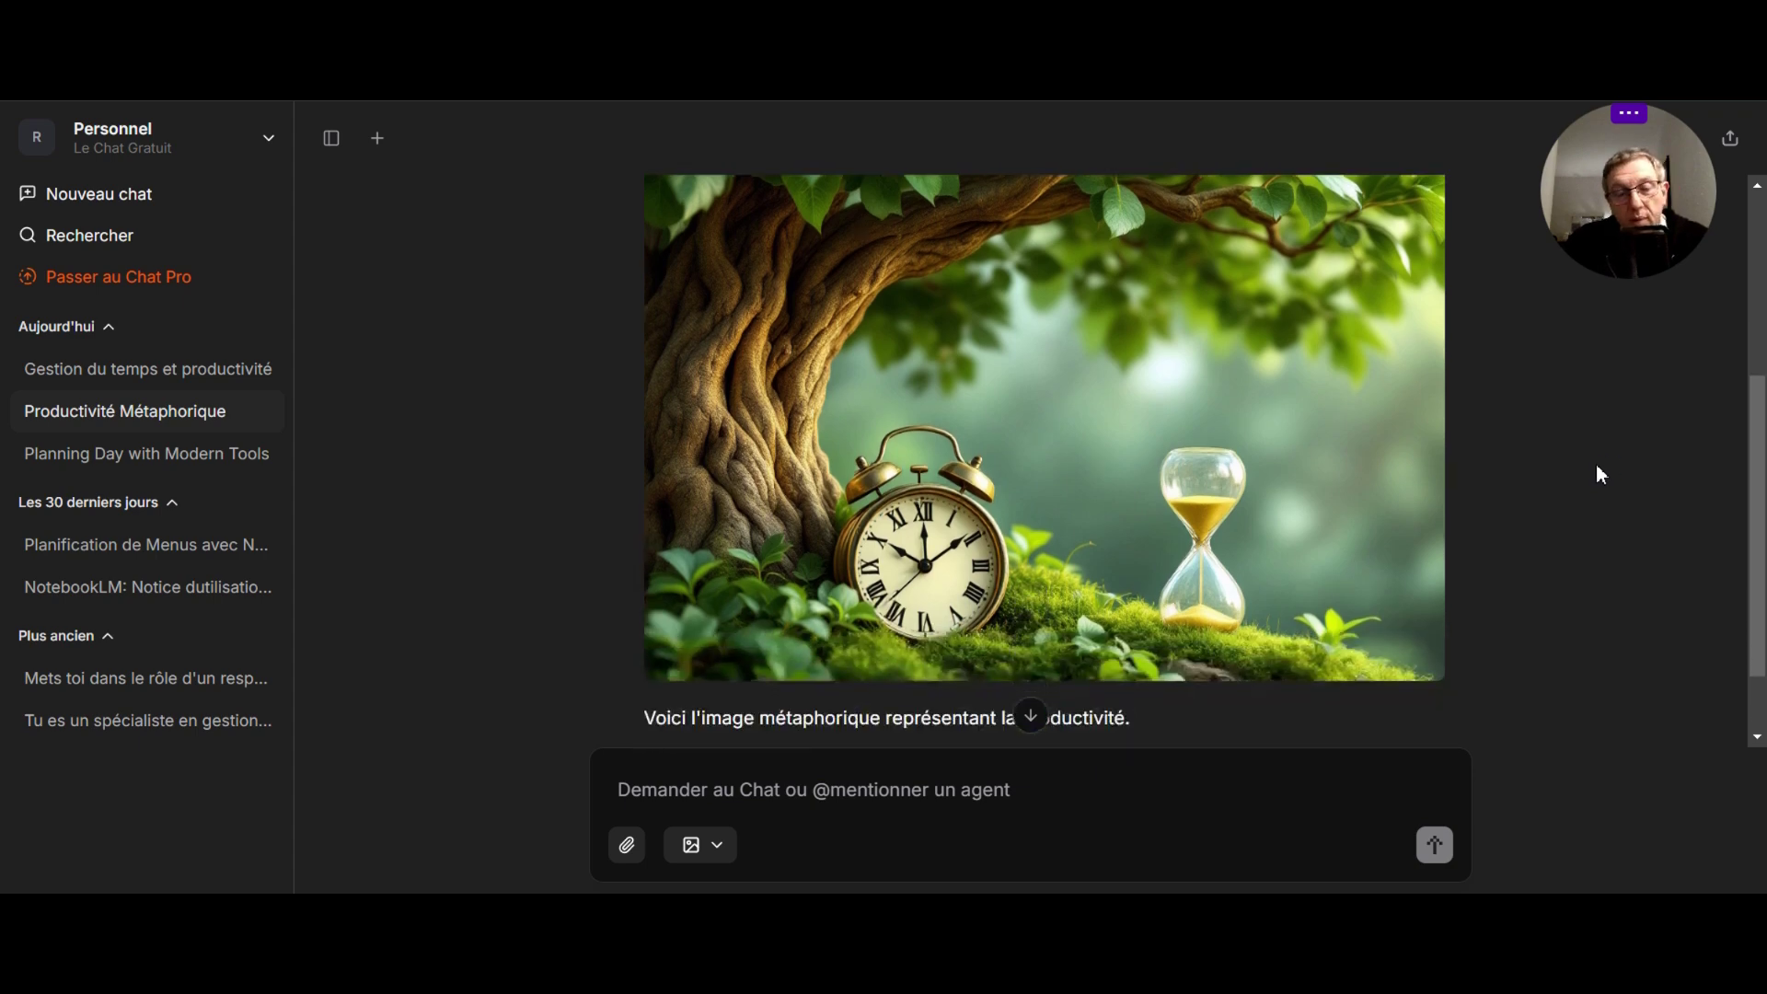
scroll(1596, 466, "down", 2)
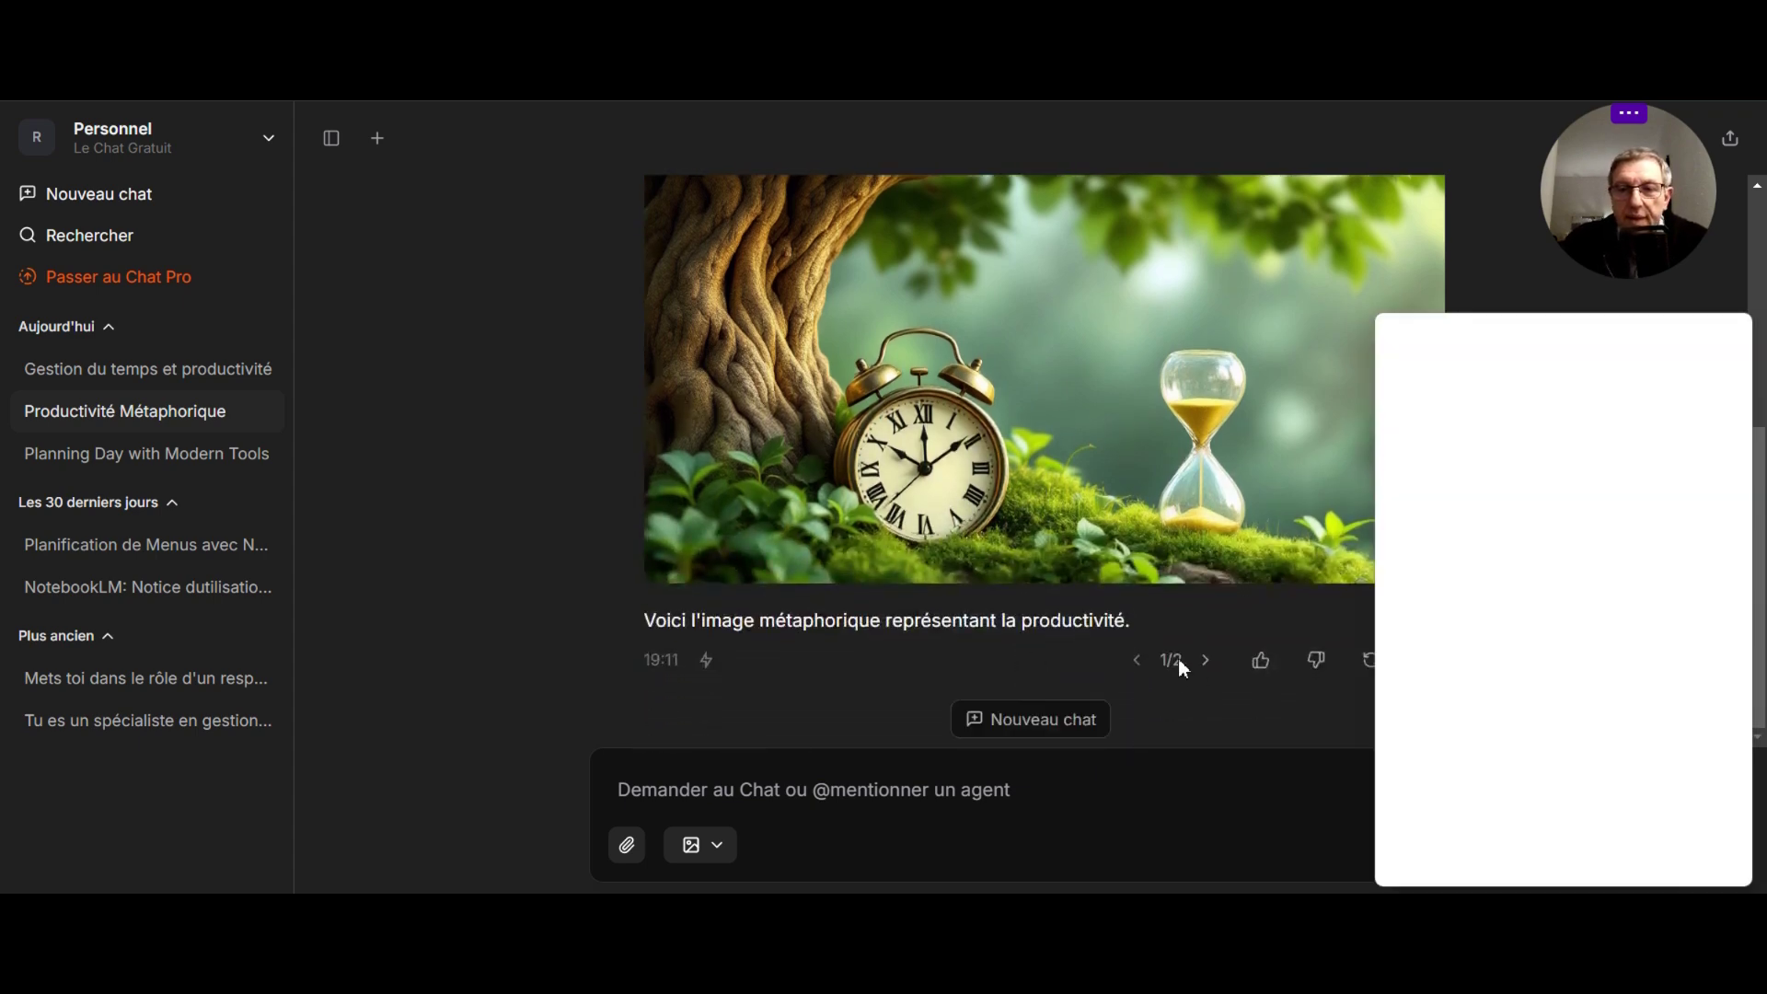
left_click(1734, 332)
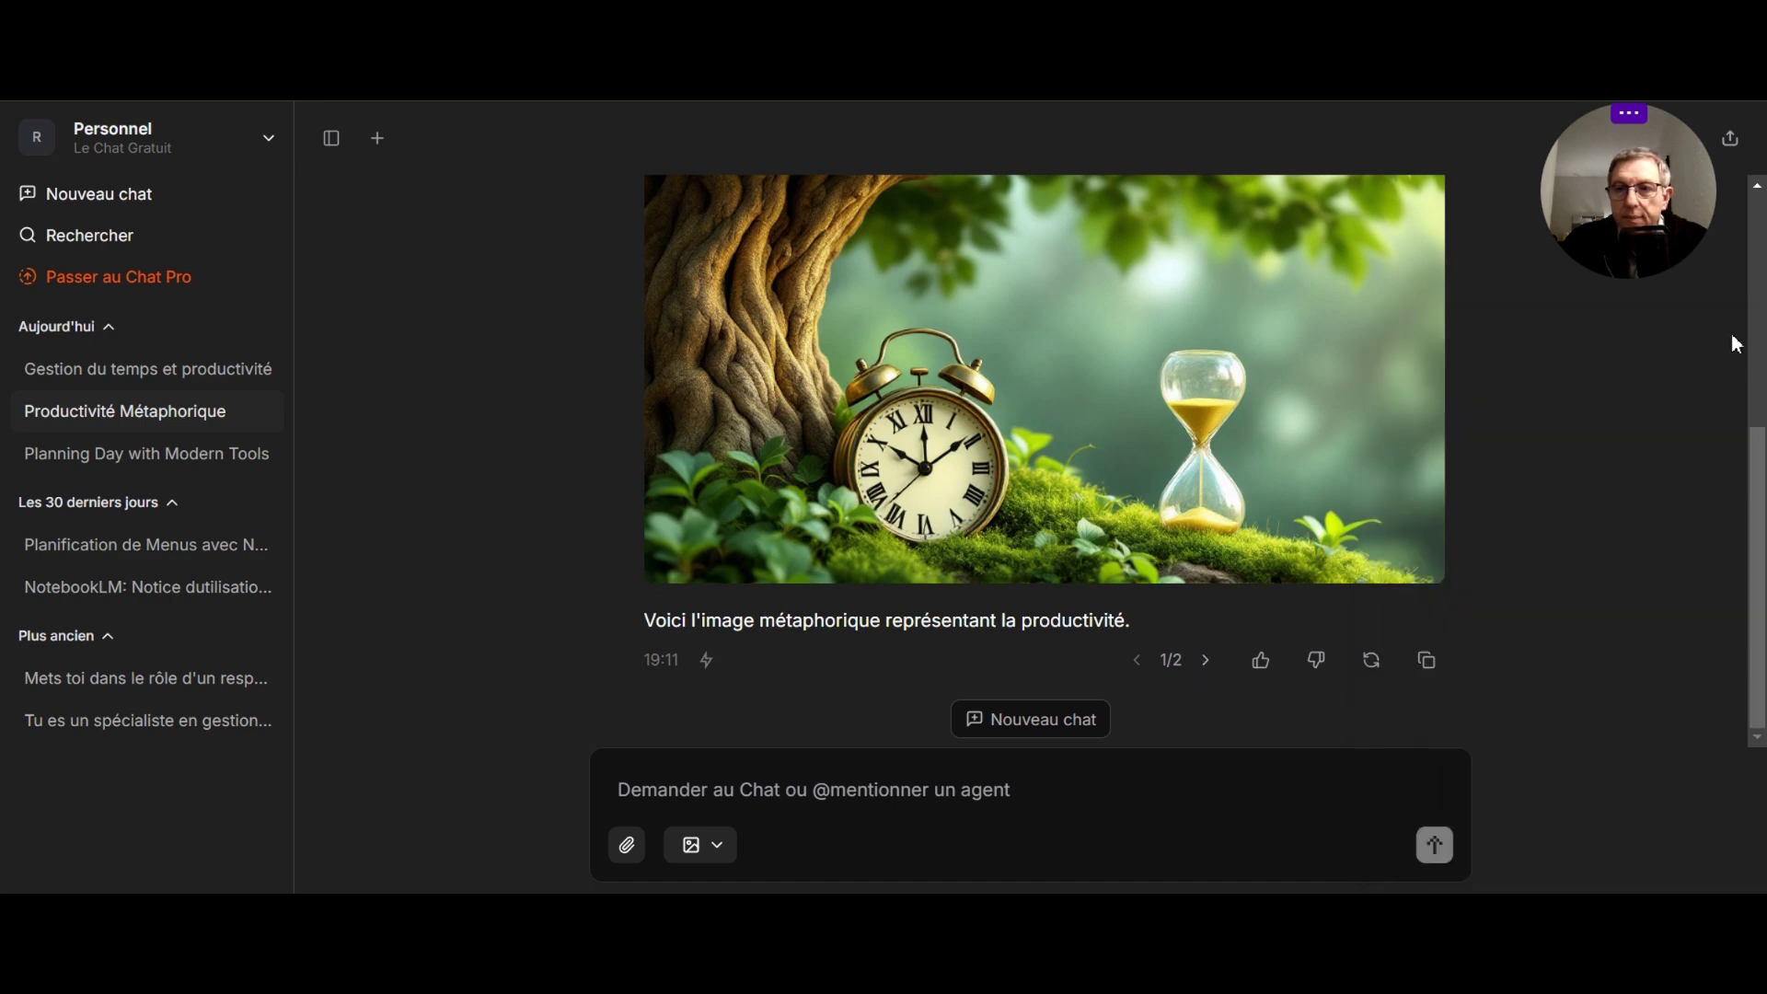
left_click(1207, 662)
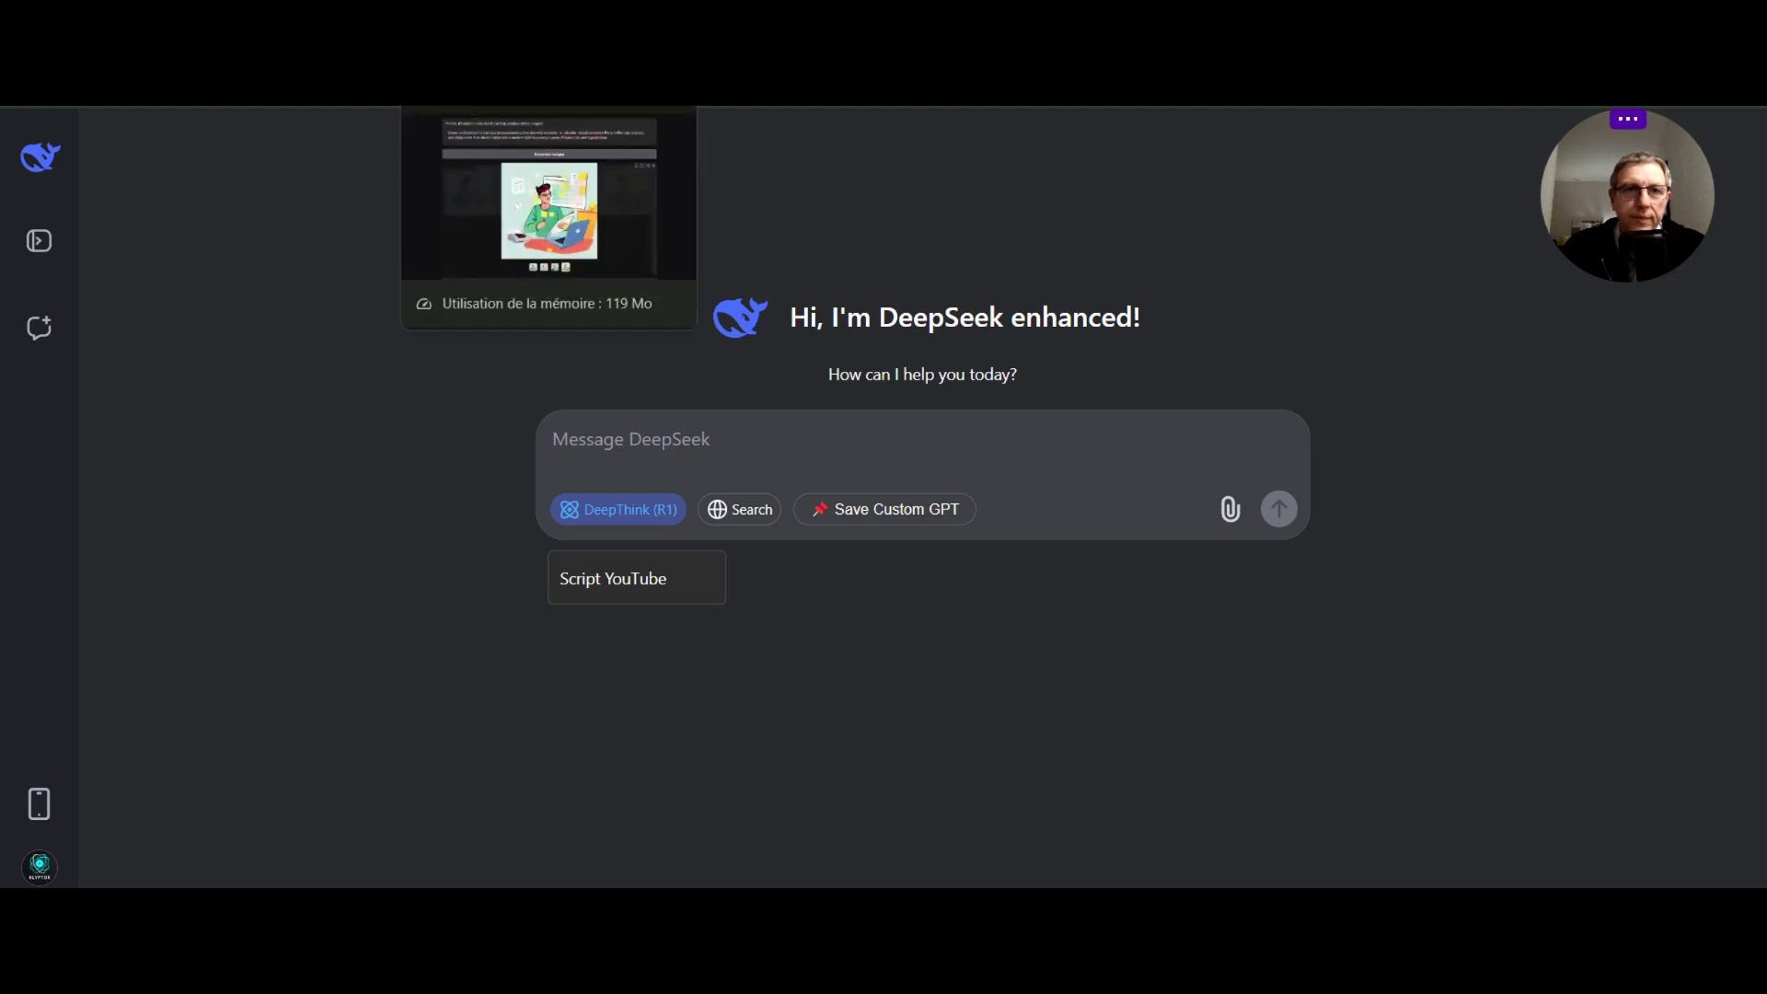
Step: Switch to the image generator page with the day-planning prompt and browse through its generated illustrations
left_click(516, 92)
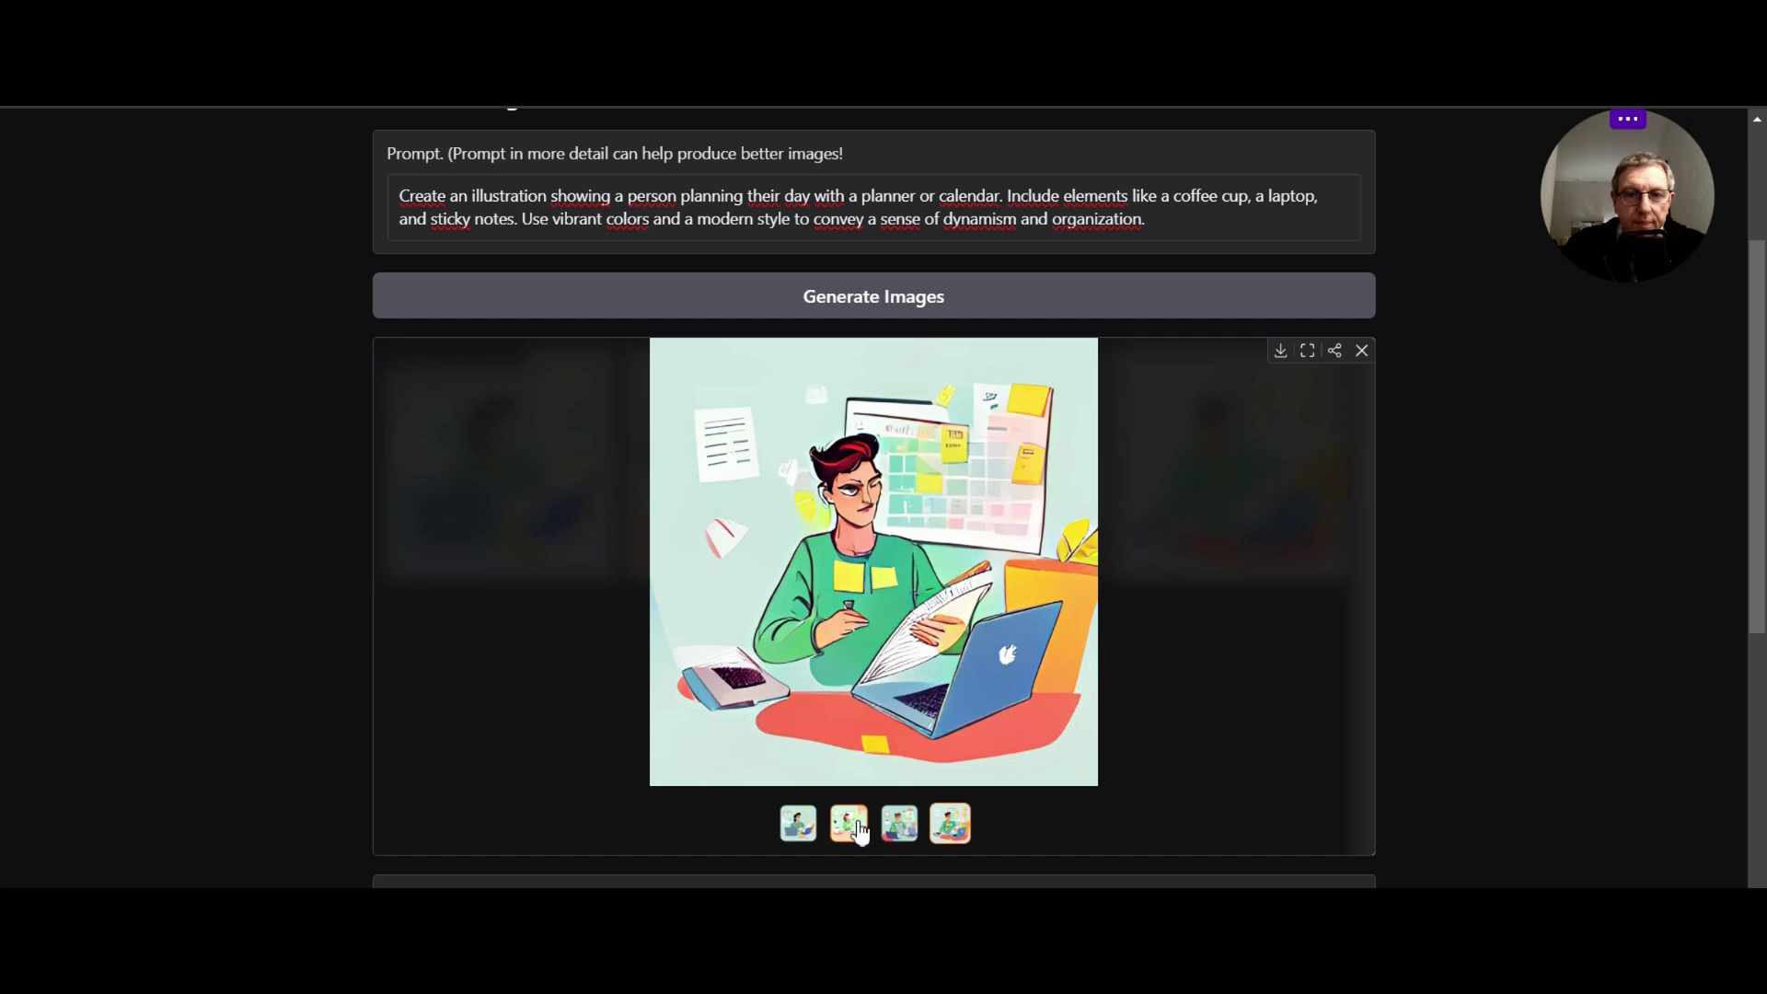
left_click(877, 709)
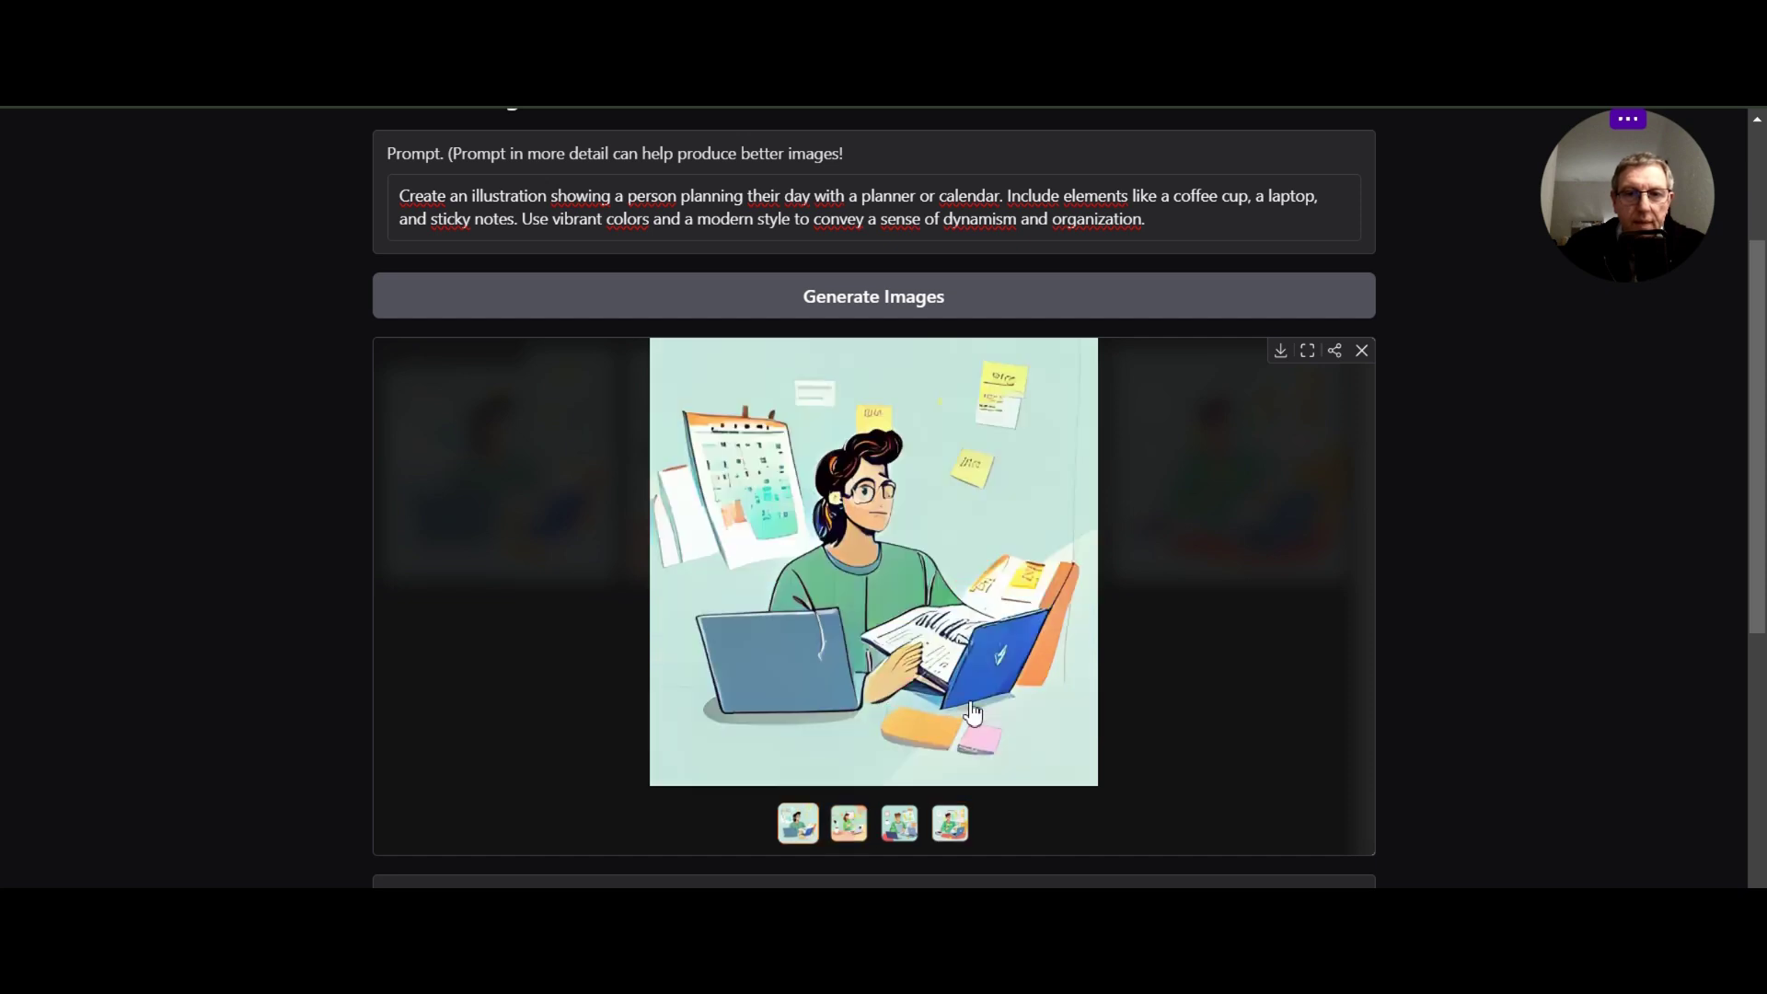
left_click(1053, 712)
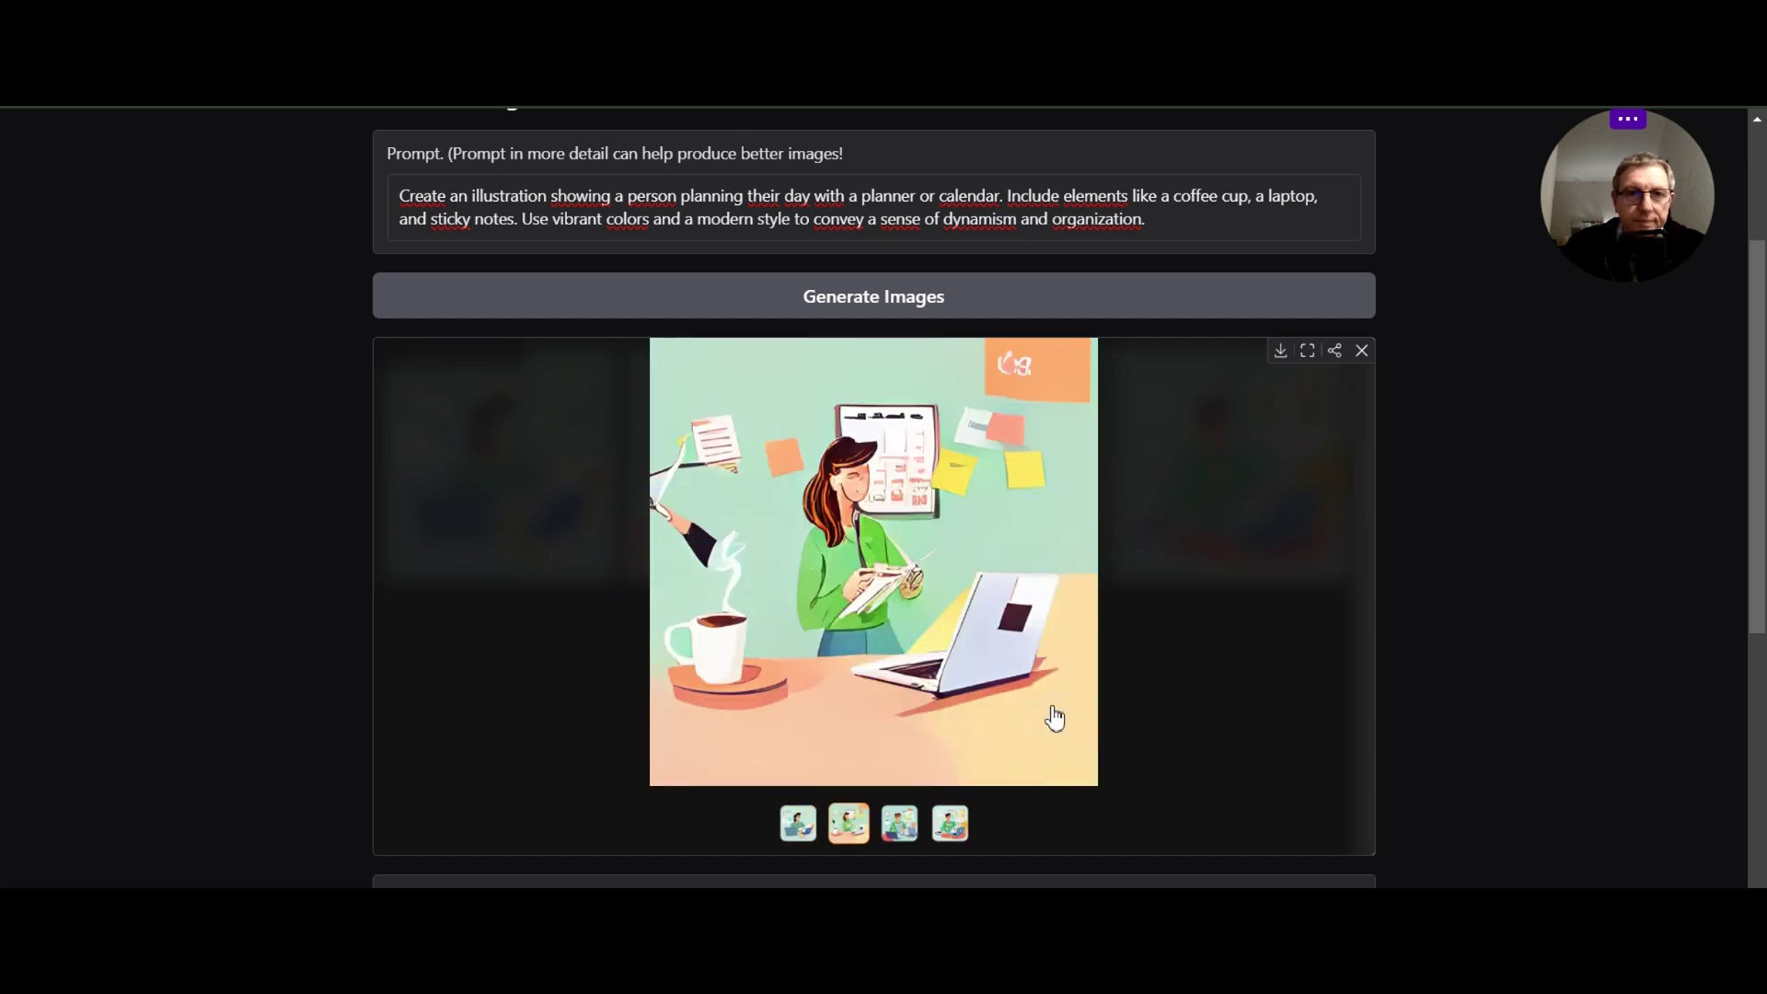
left_click(1055, 718)
left_click(1055, 718)
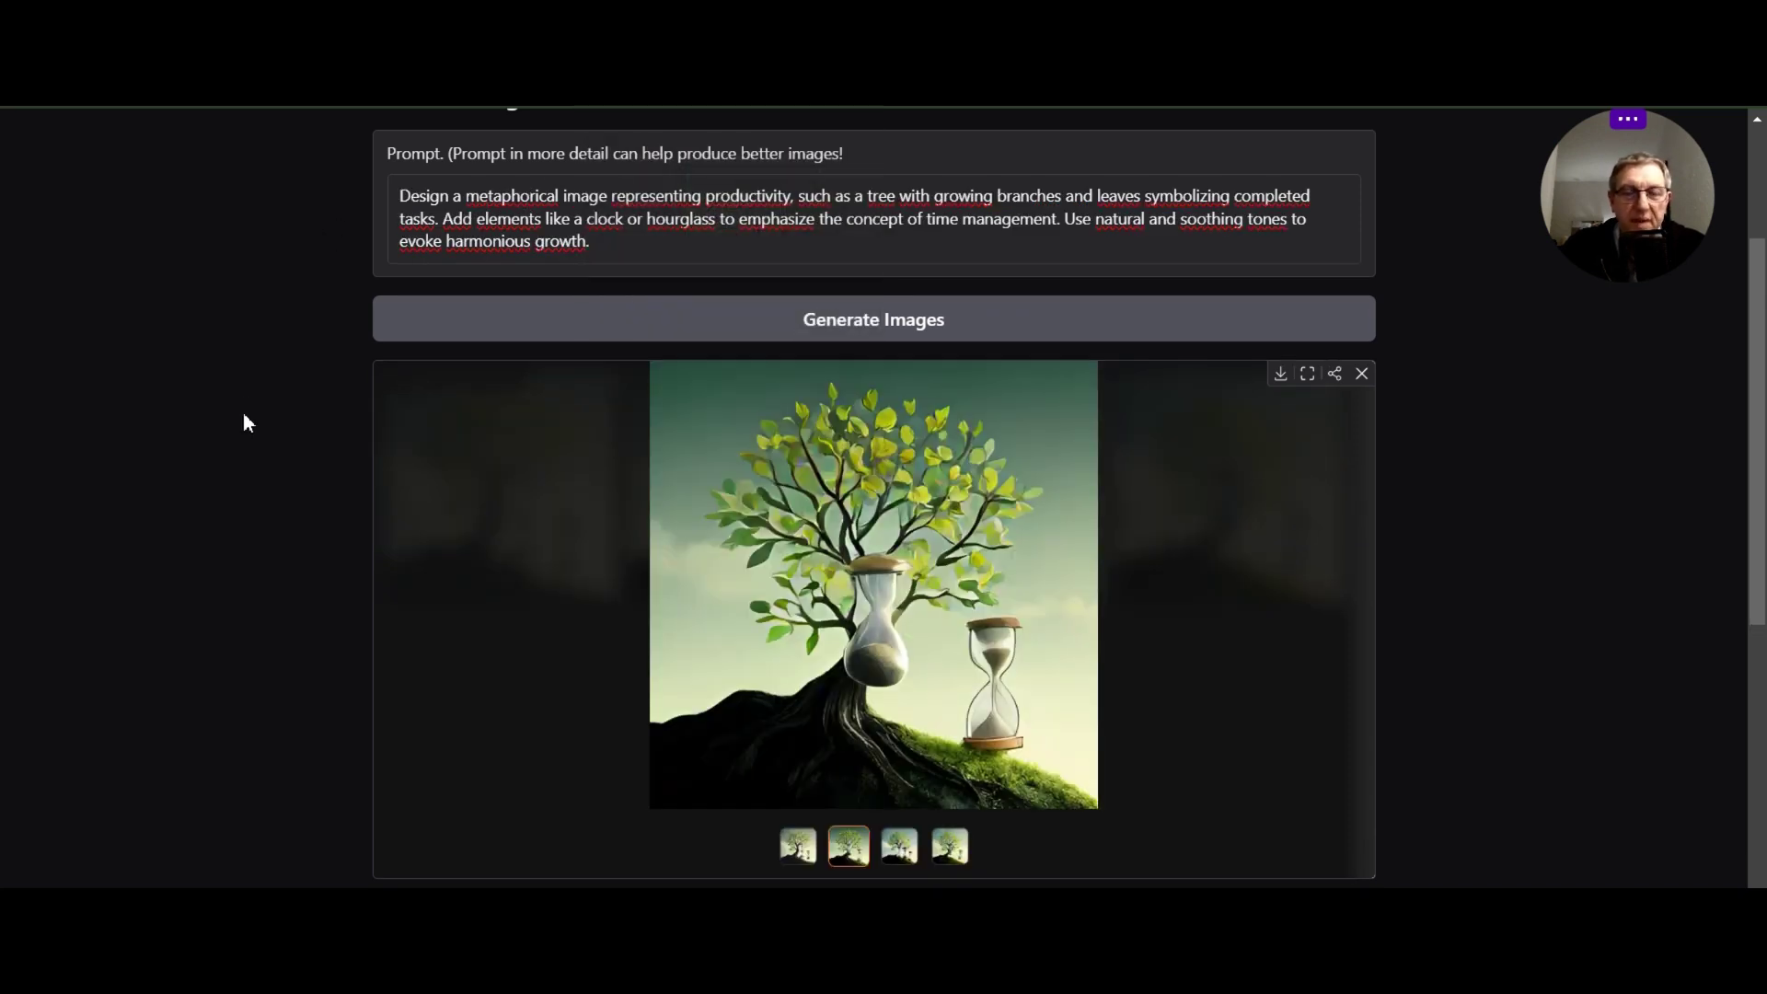
Step: Browse through the generated tree-and-hourglass images for the metaphorical productivity prompt
scroll(592, 506, "down", 1)
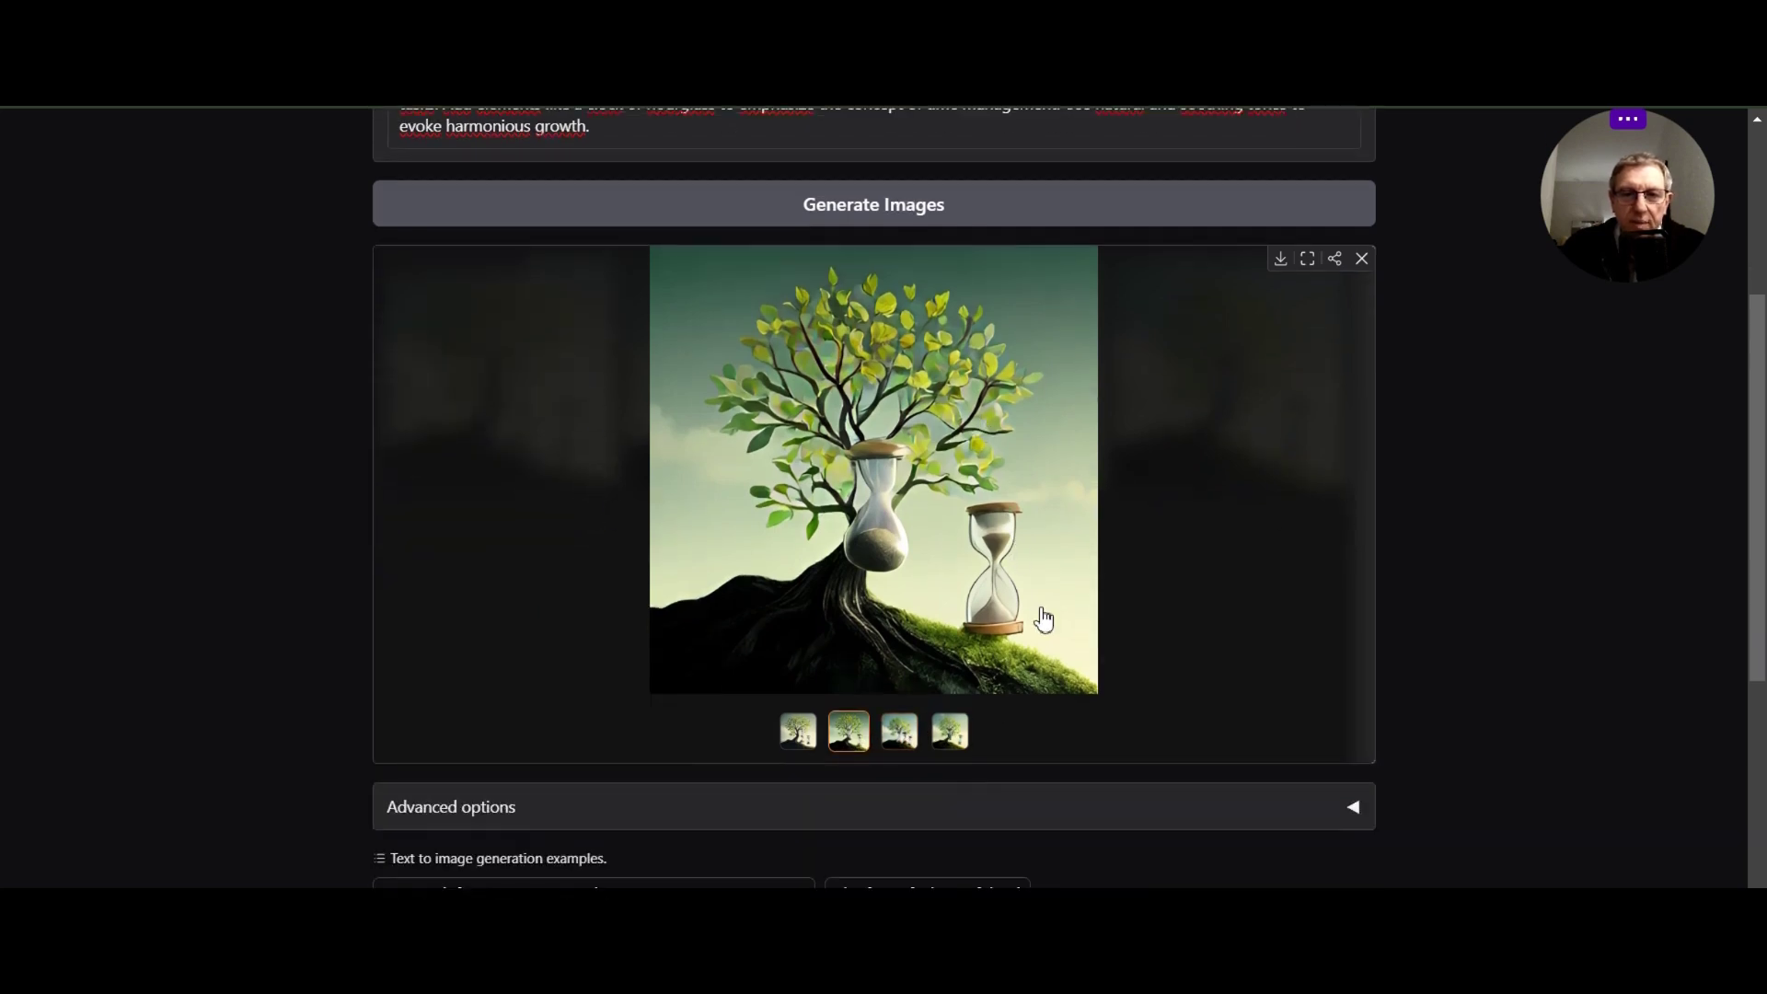
left_click(1044, 636)
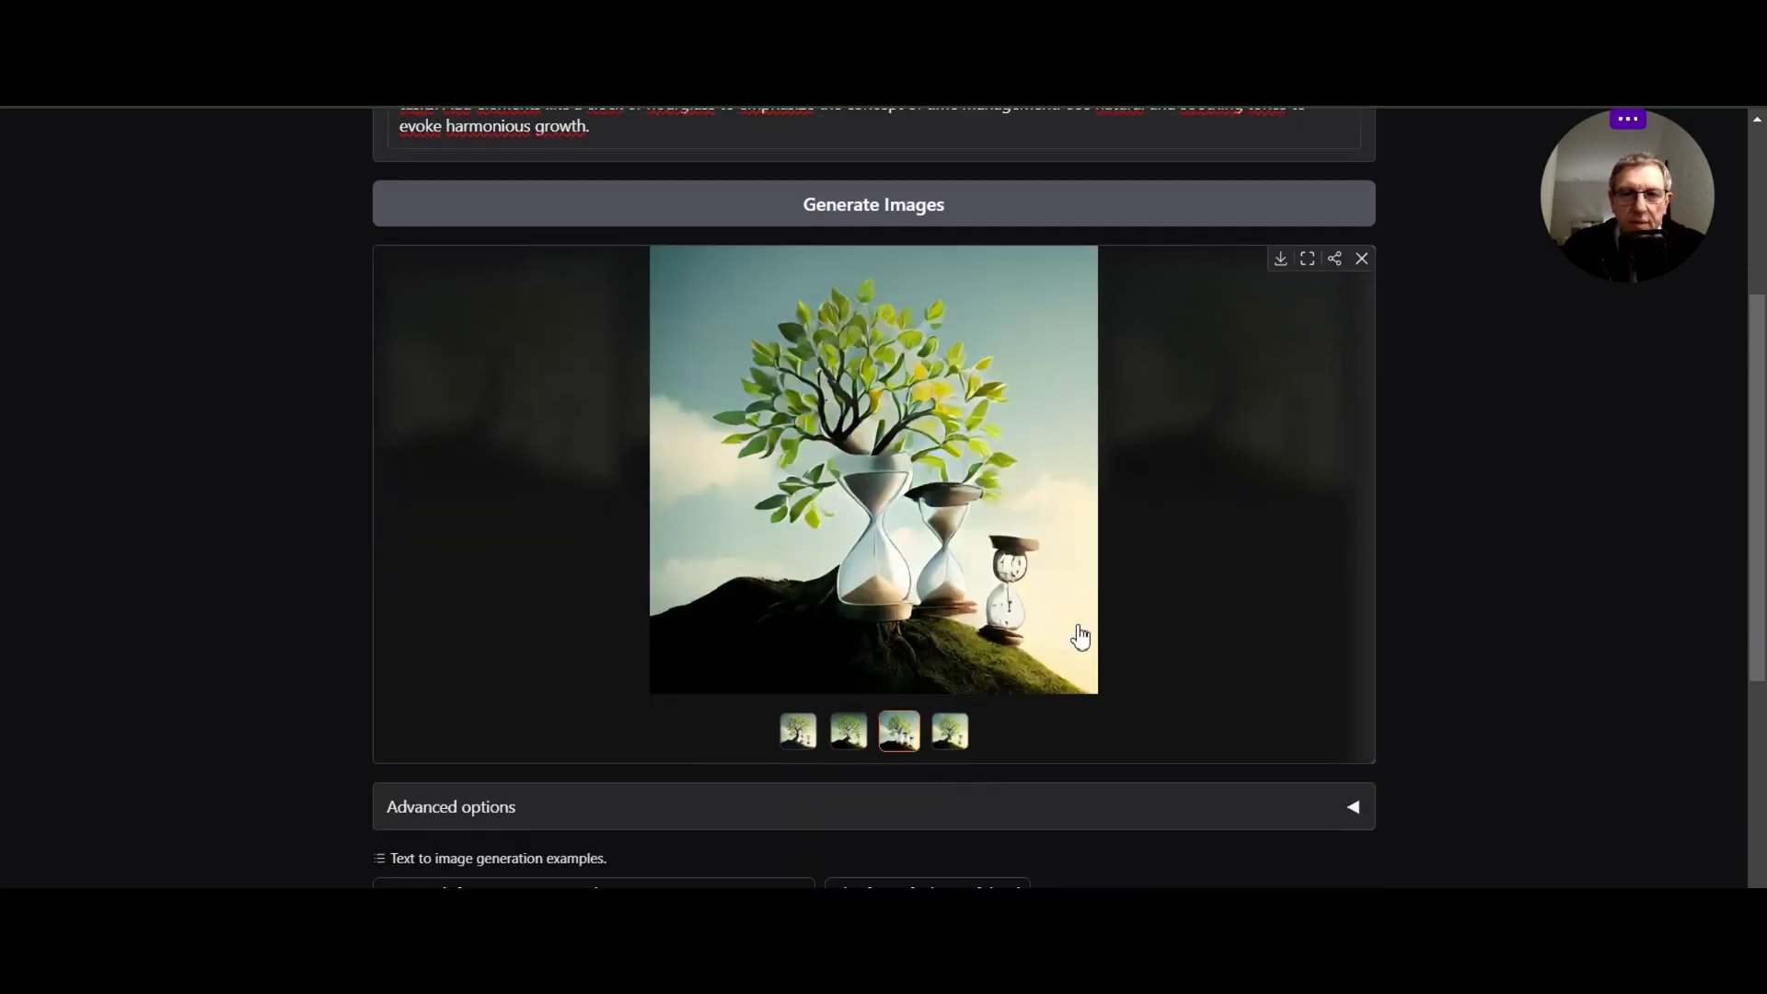
left_click(1069, 674)
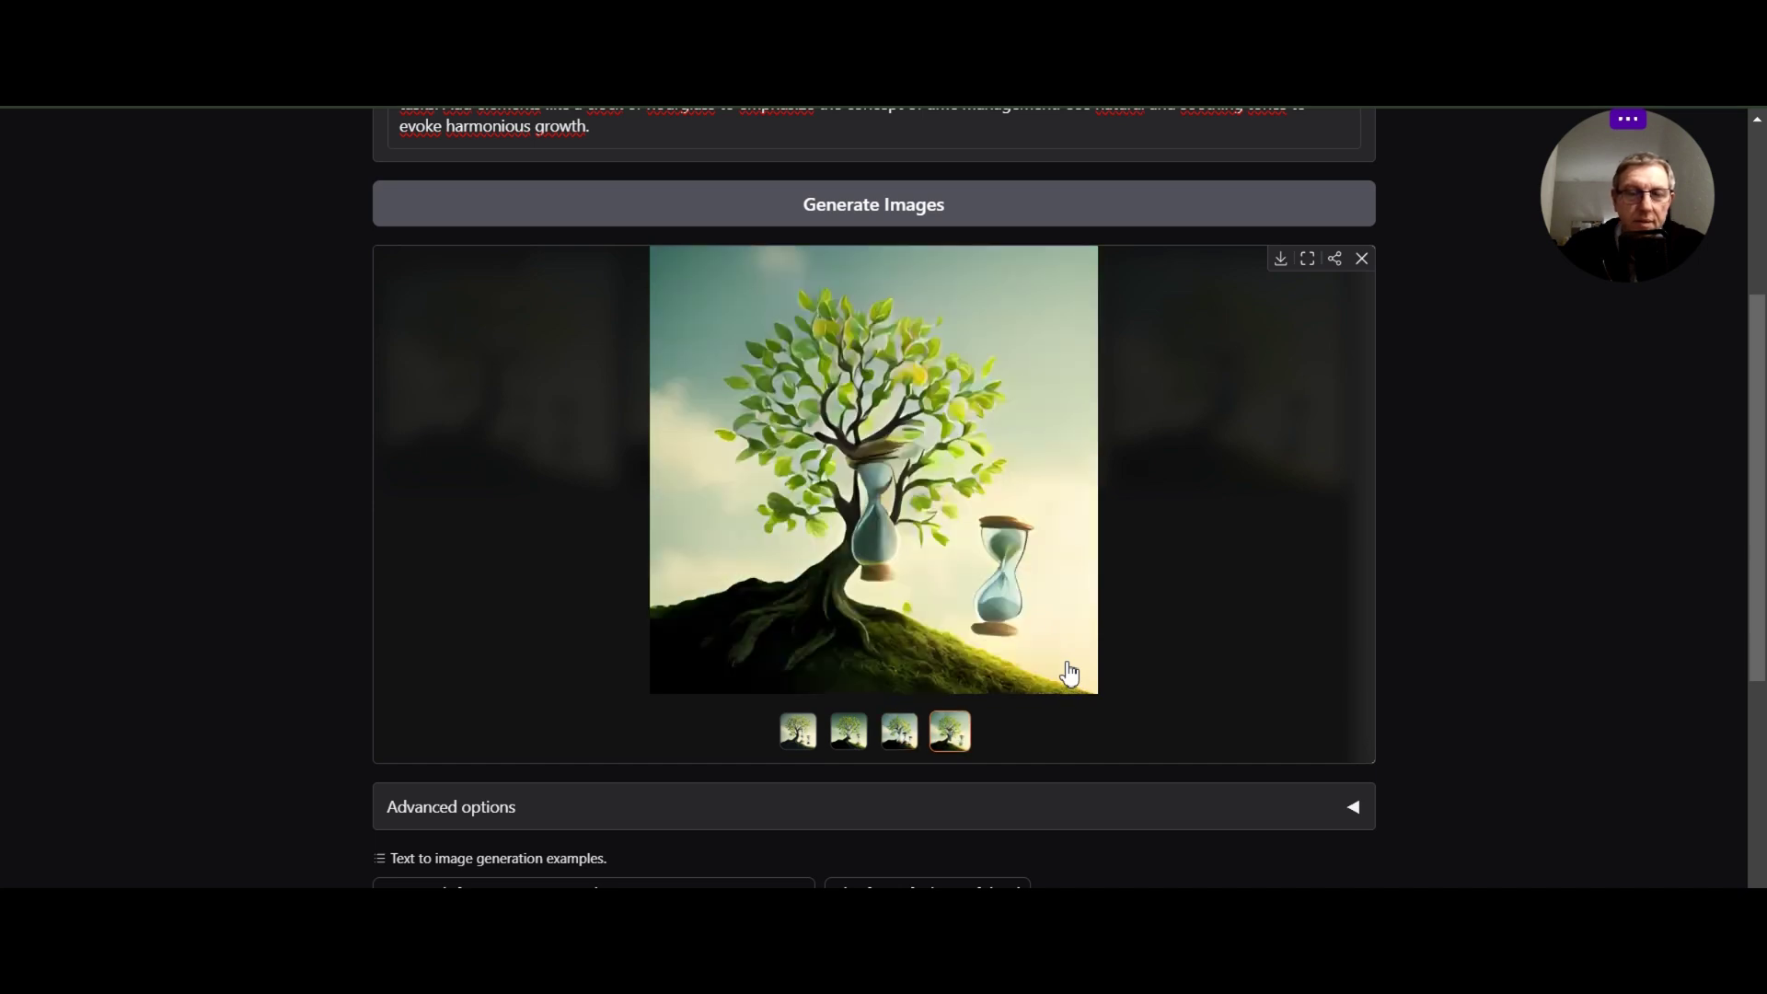
left_click(1069, 674)
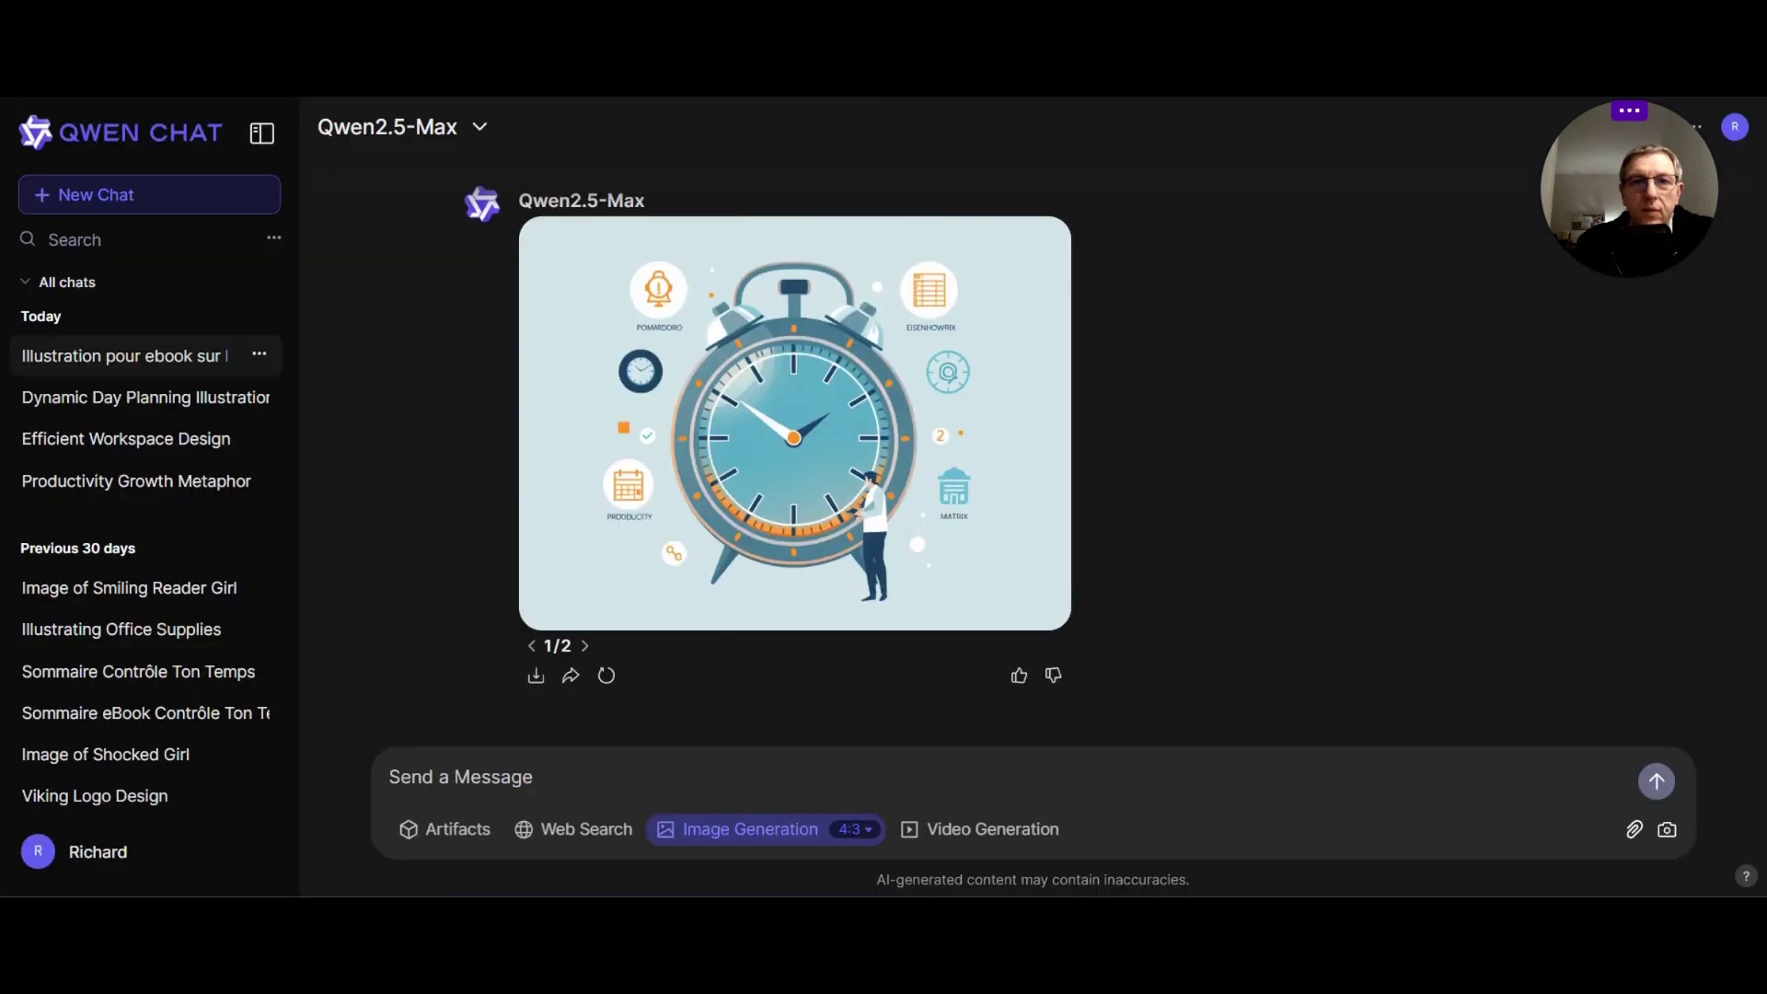
Step: Open the "Productivity Growth Metaphor" chat in Qwen Chat and compare both generated tree images with the prompt
left_click(138, 480)
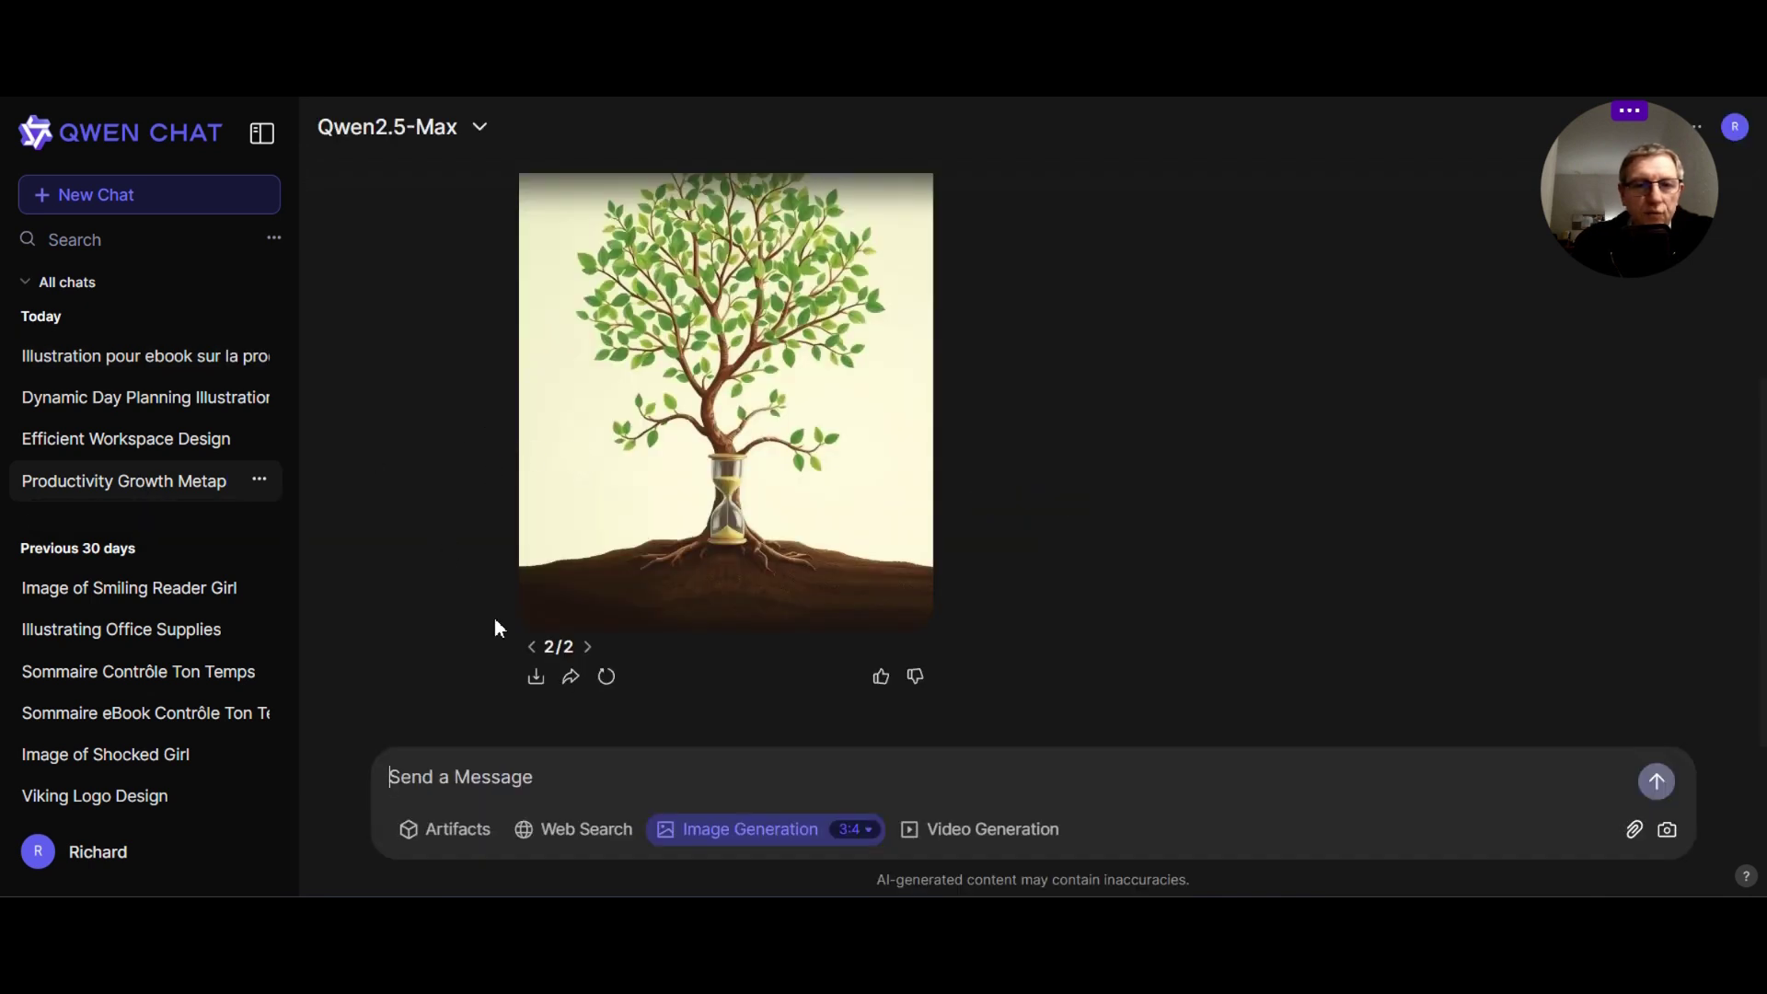
left_click(531, 647)
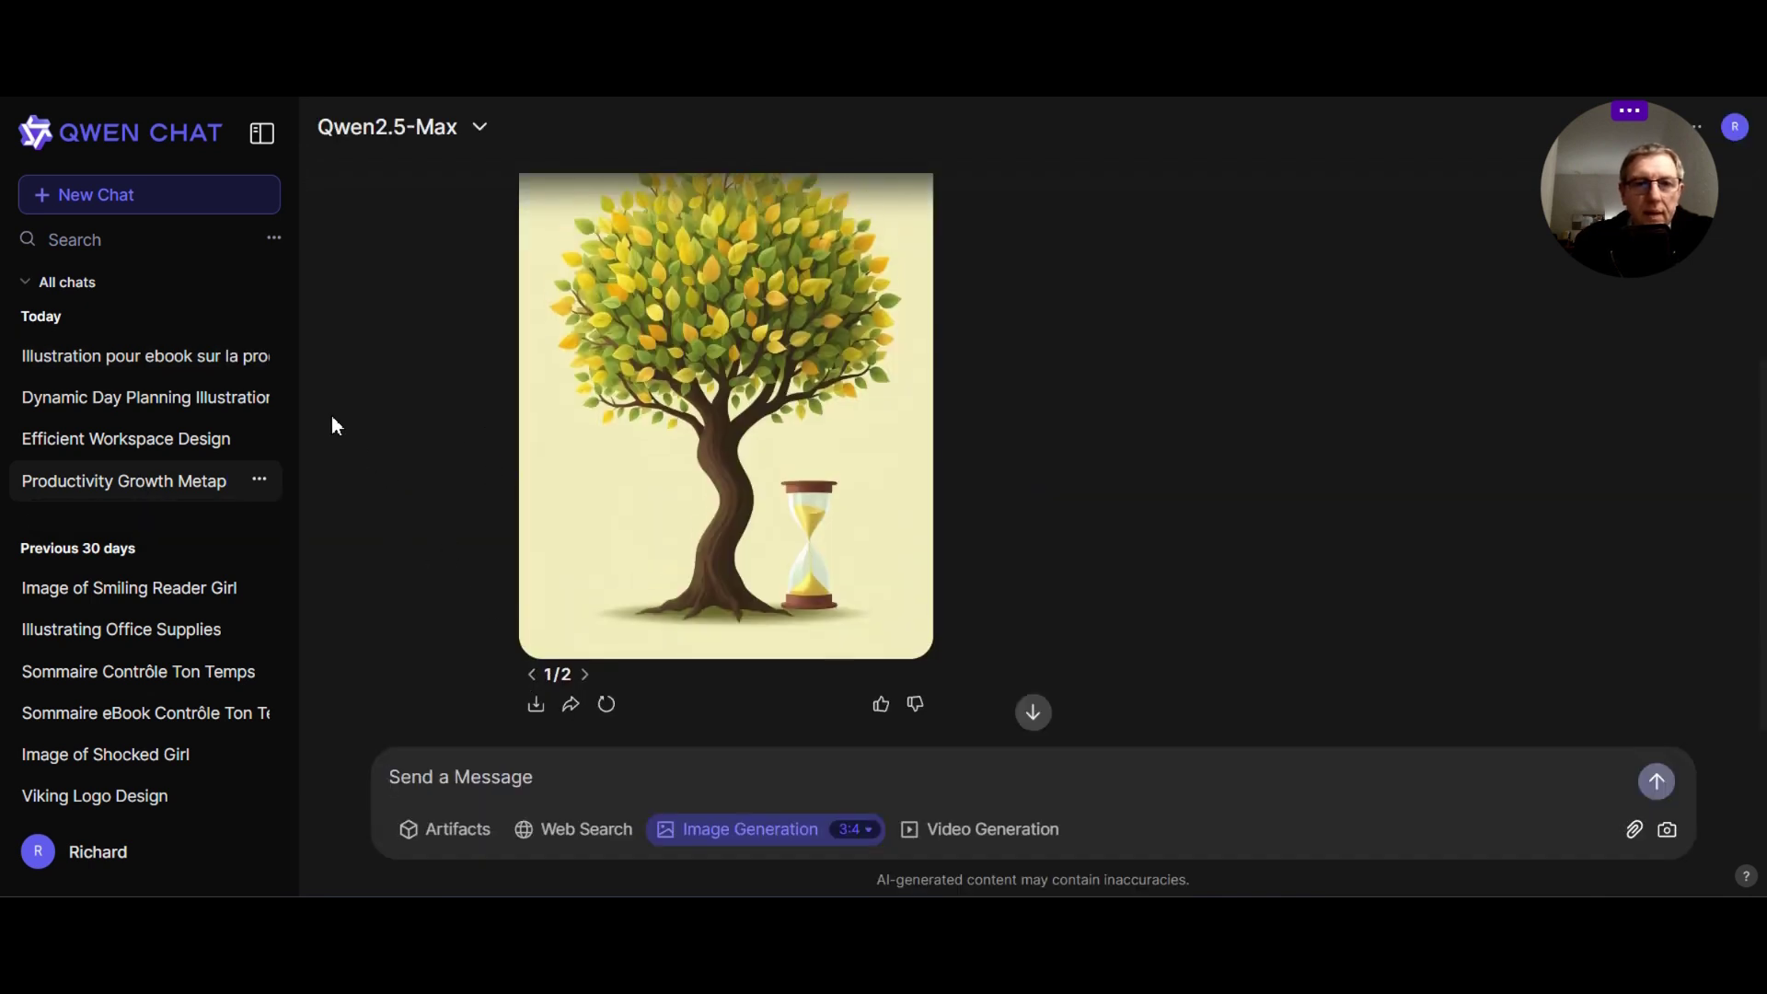
scroll(332, 419, "up", 1)
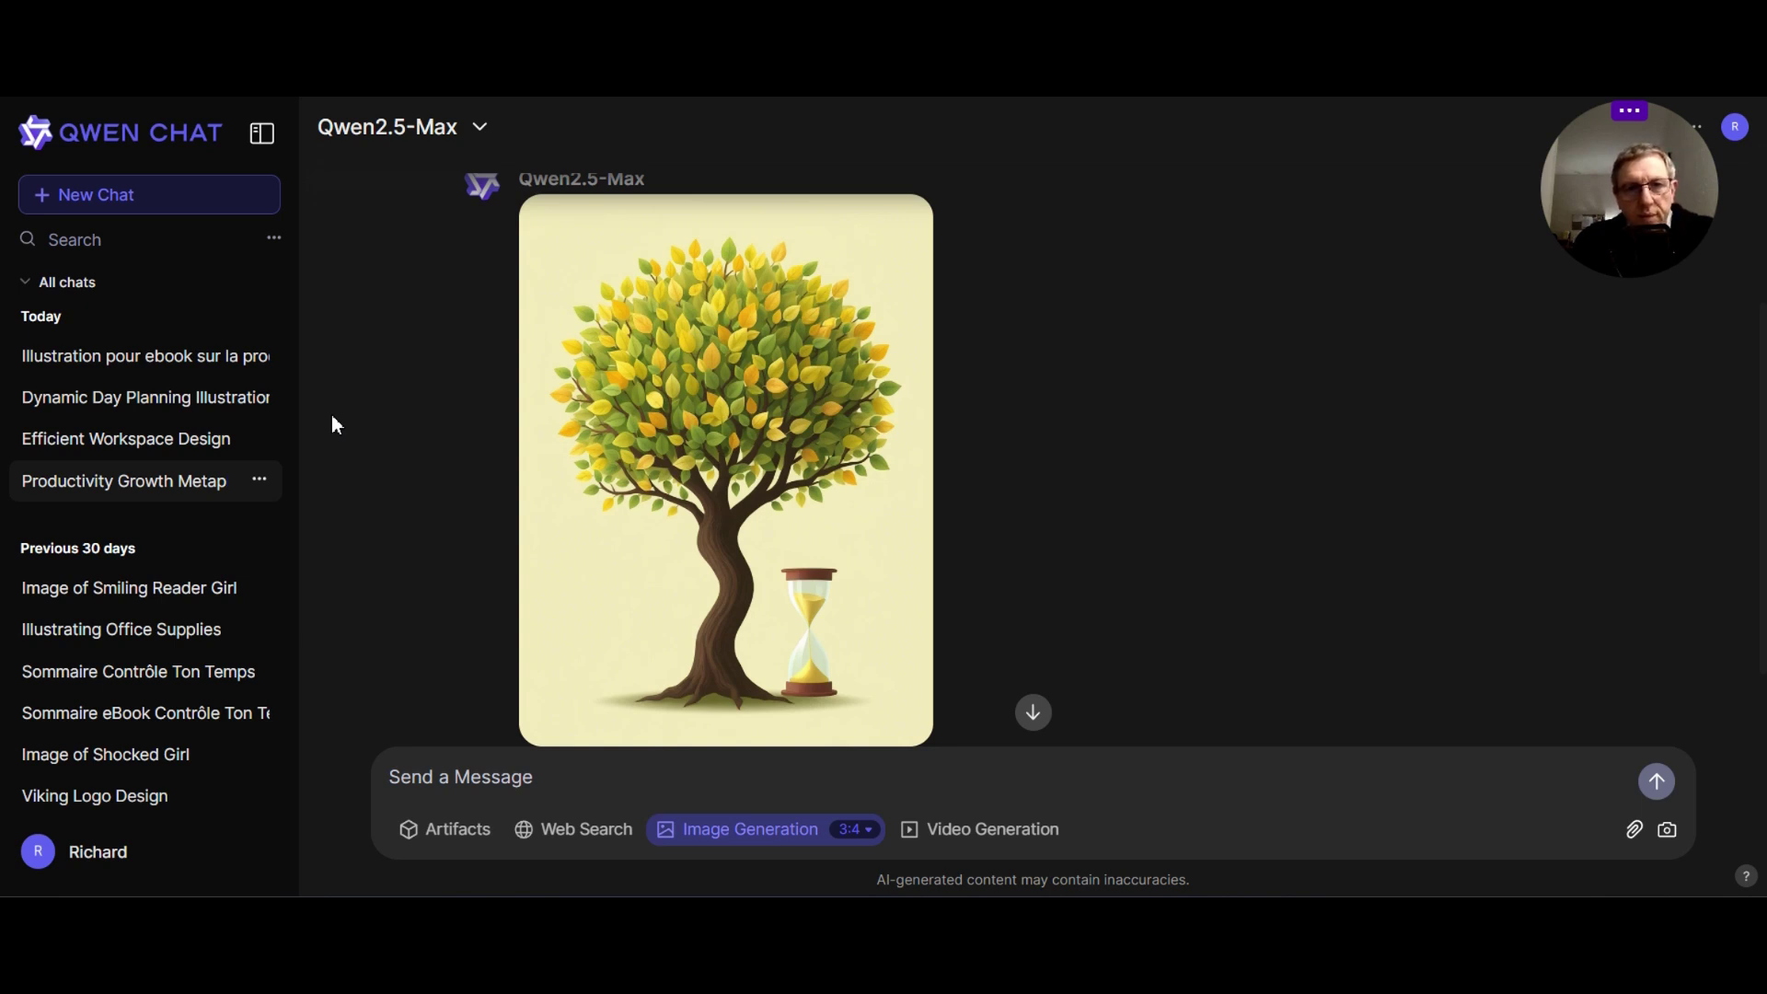
scroll(331, 414, "up", 2)
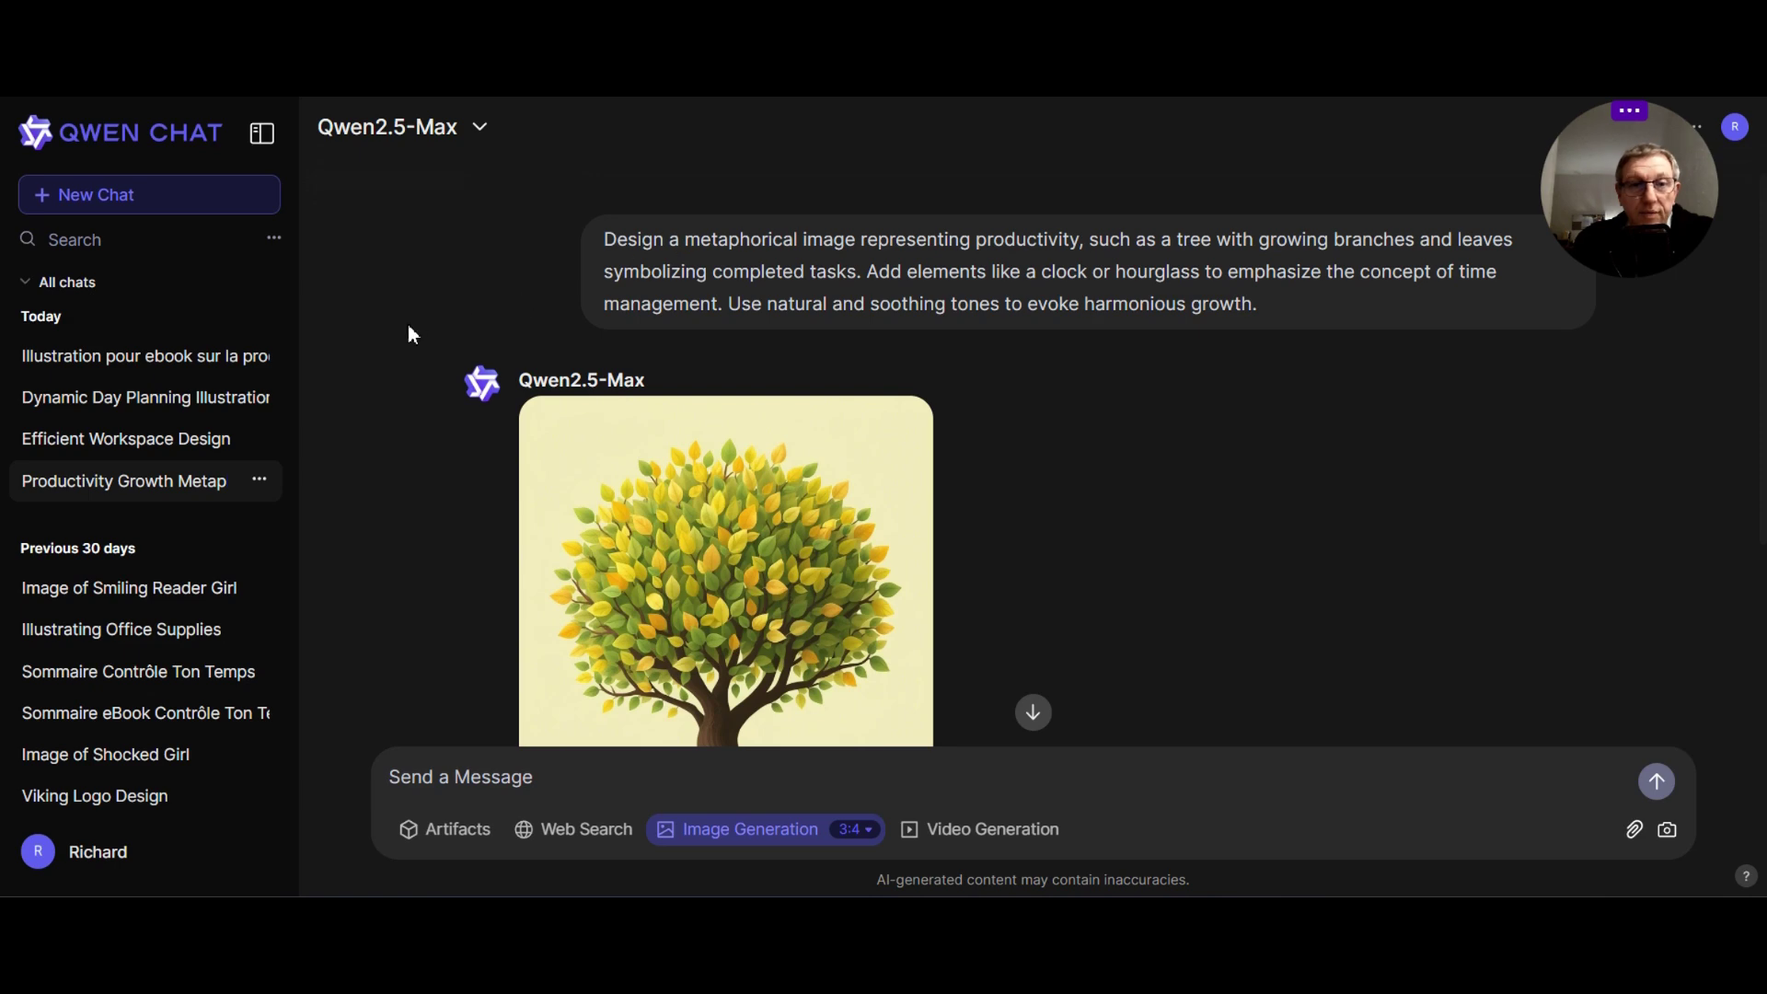
scroll(410, 324, "down", 2)
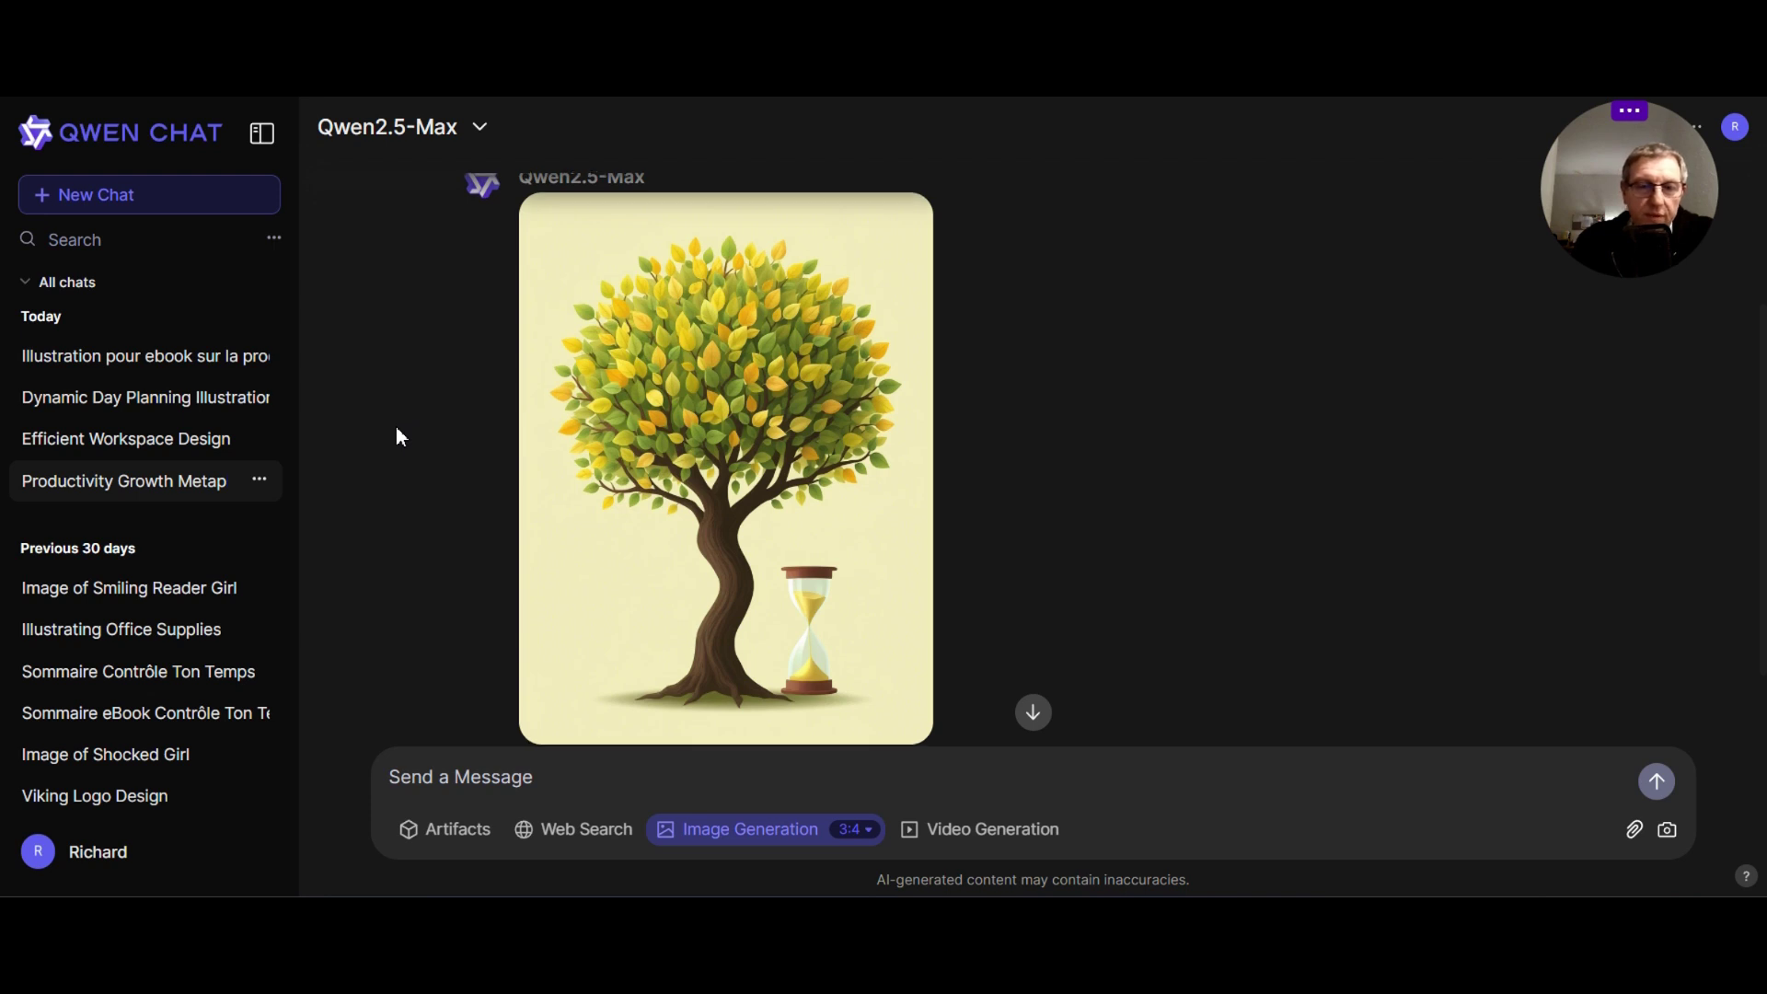
scroll(401, 436, "down", 1)
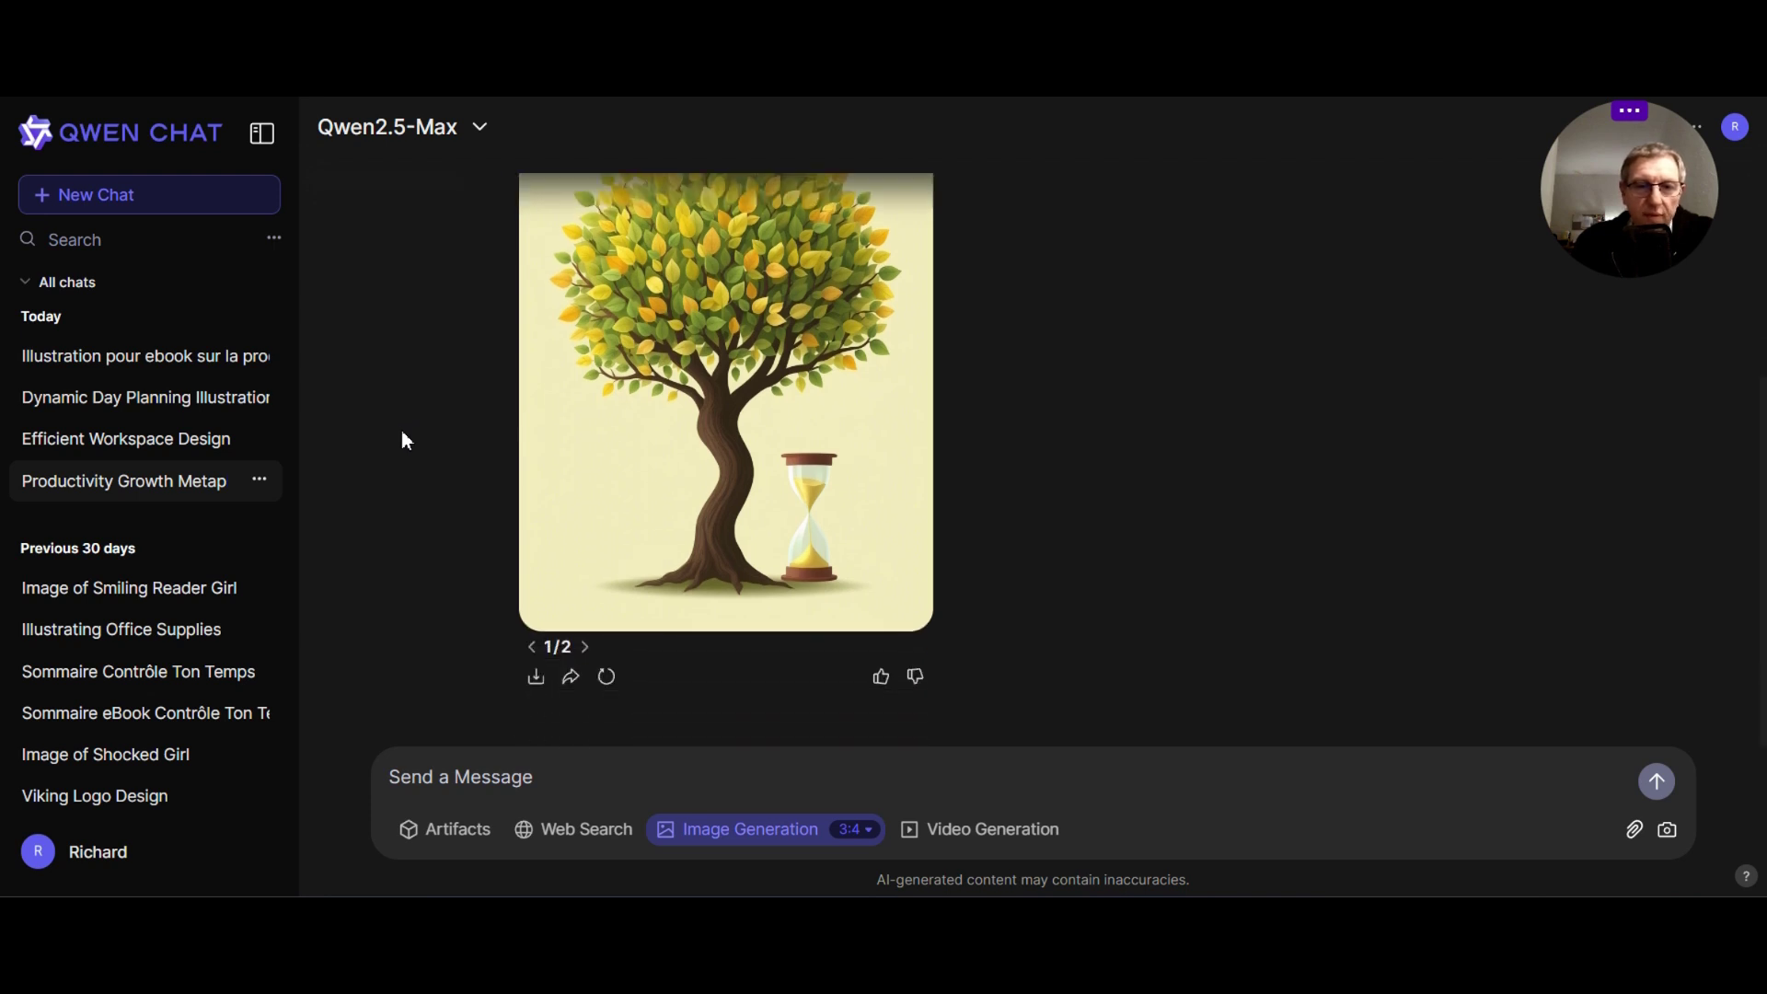
left_click(586, 648)
scroll(1025, 539, "up", 1)
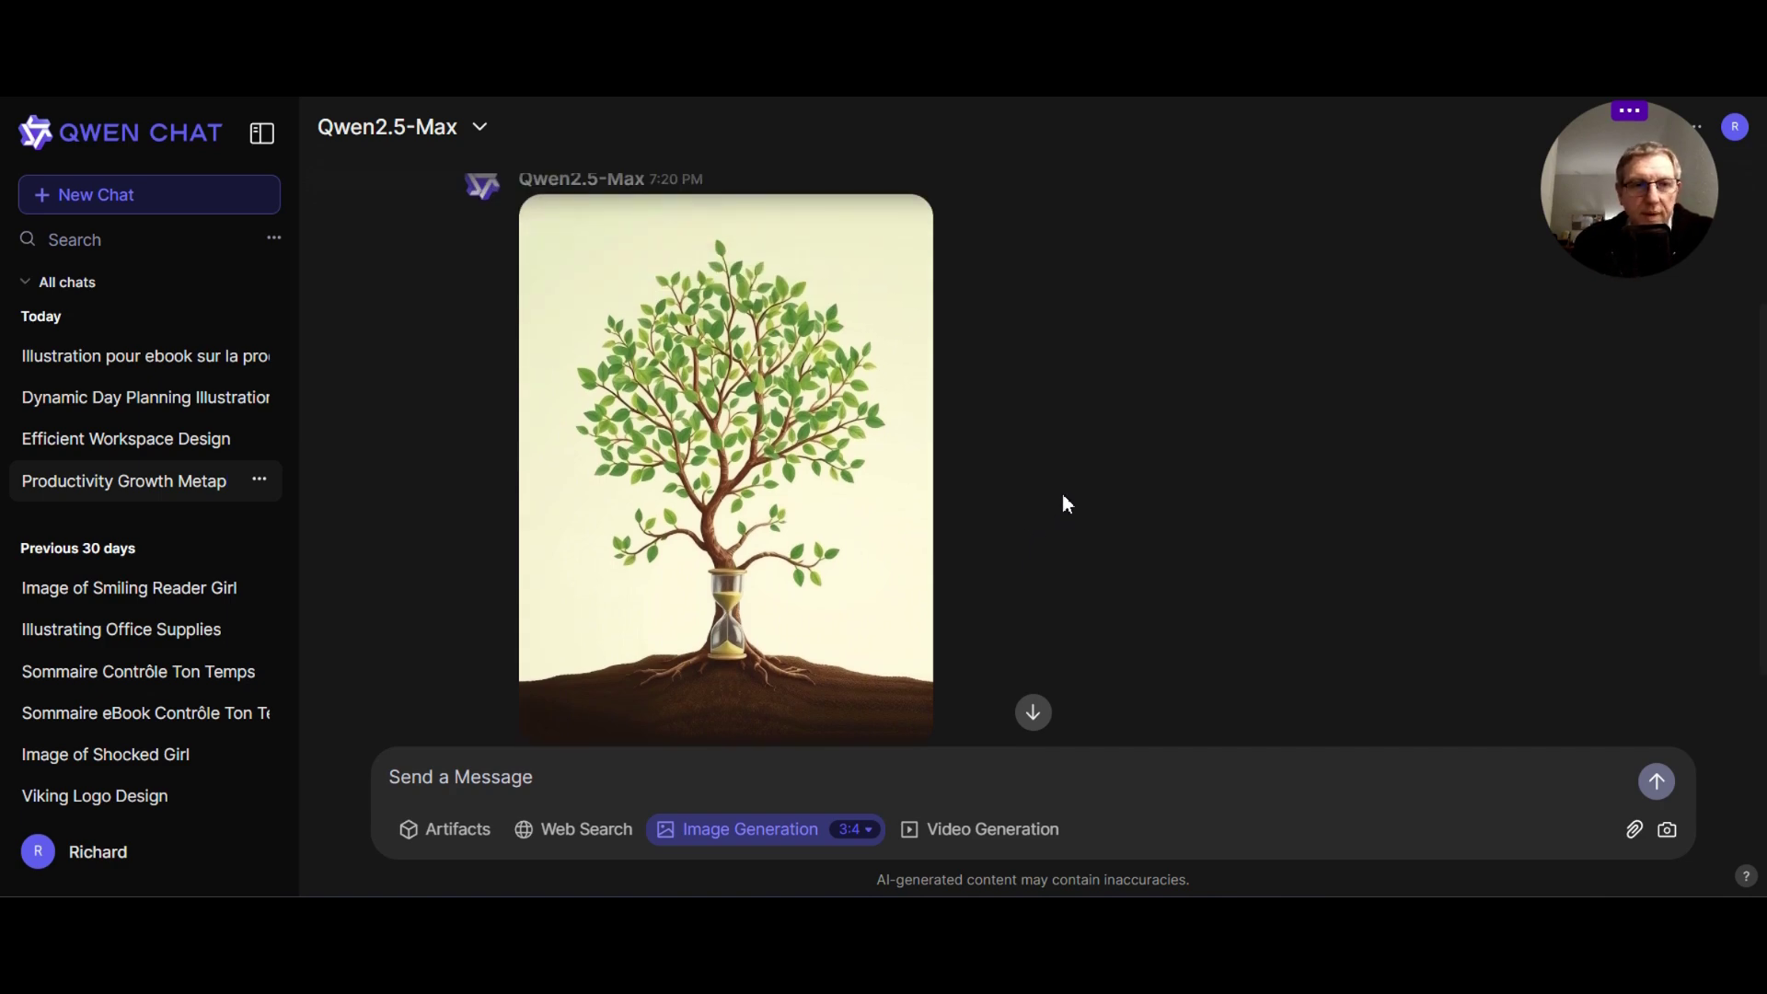
Step: Open the "Efficient Workspace Design" chat and examine both generated images of the man working at a desk in enlarged view
left_click(163, 436)
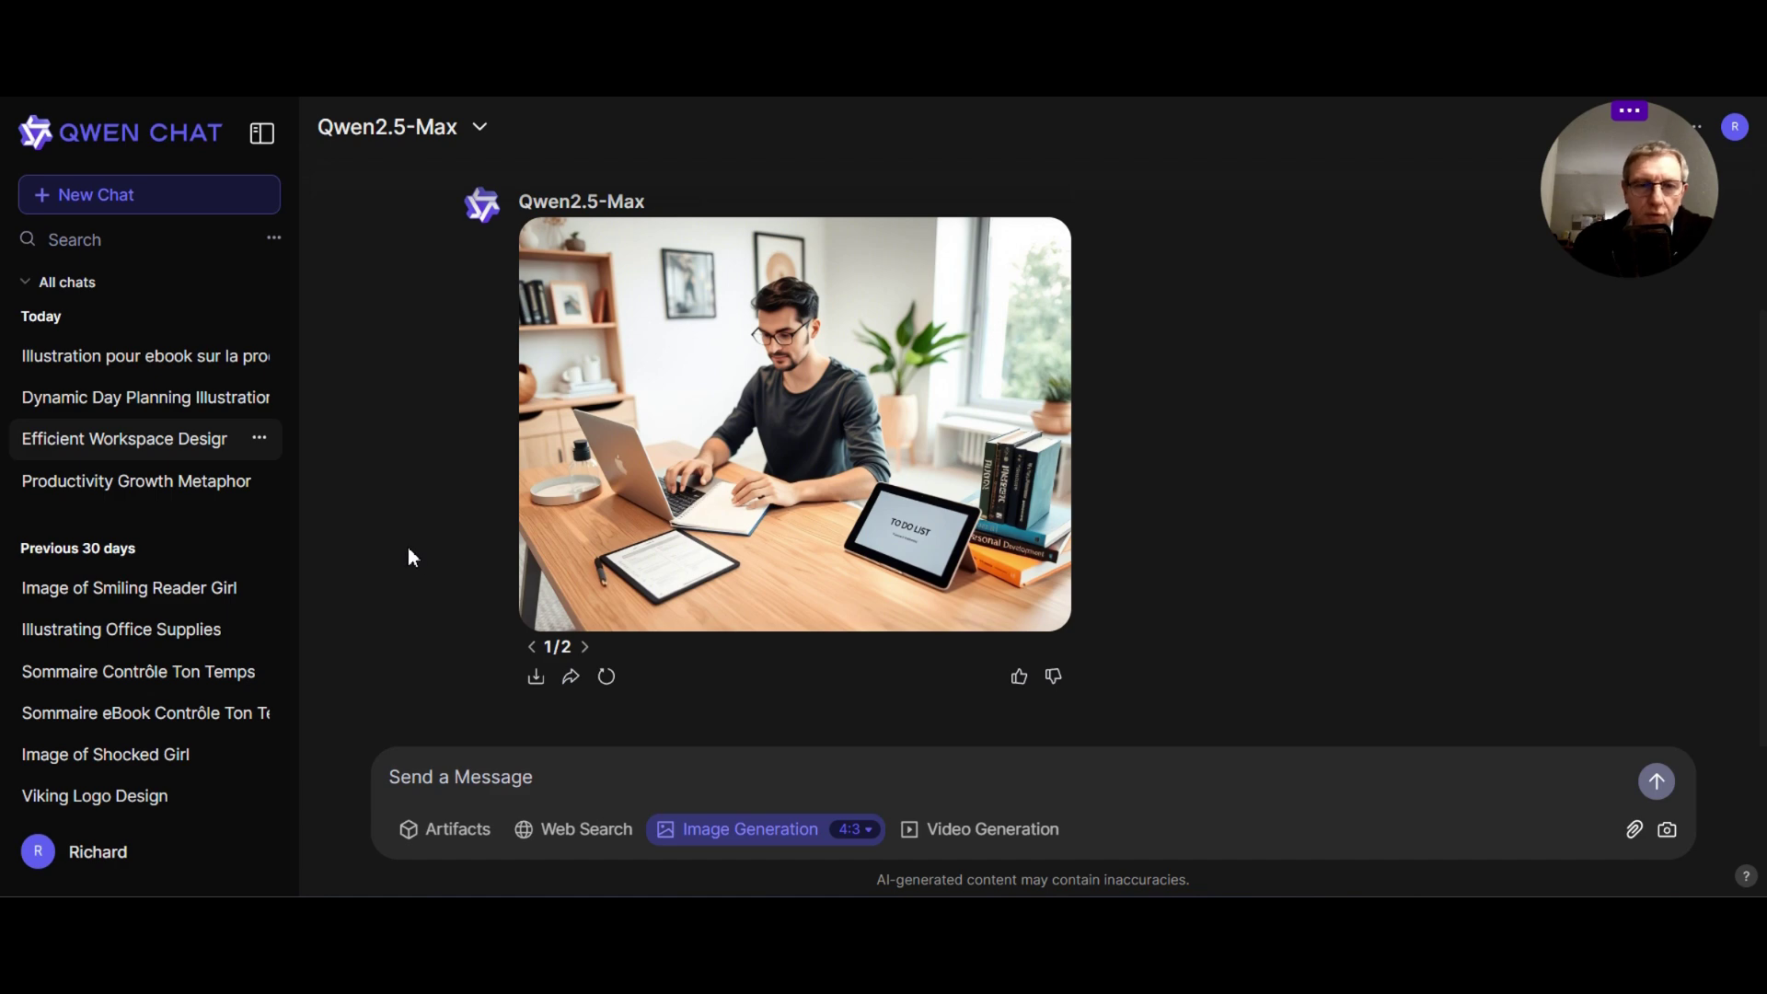
left_click(718, 468)
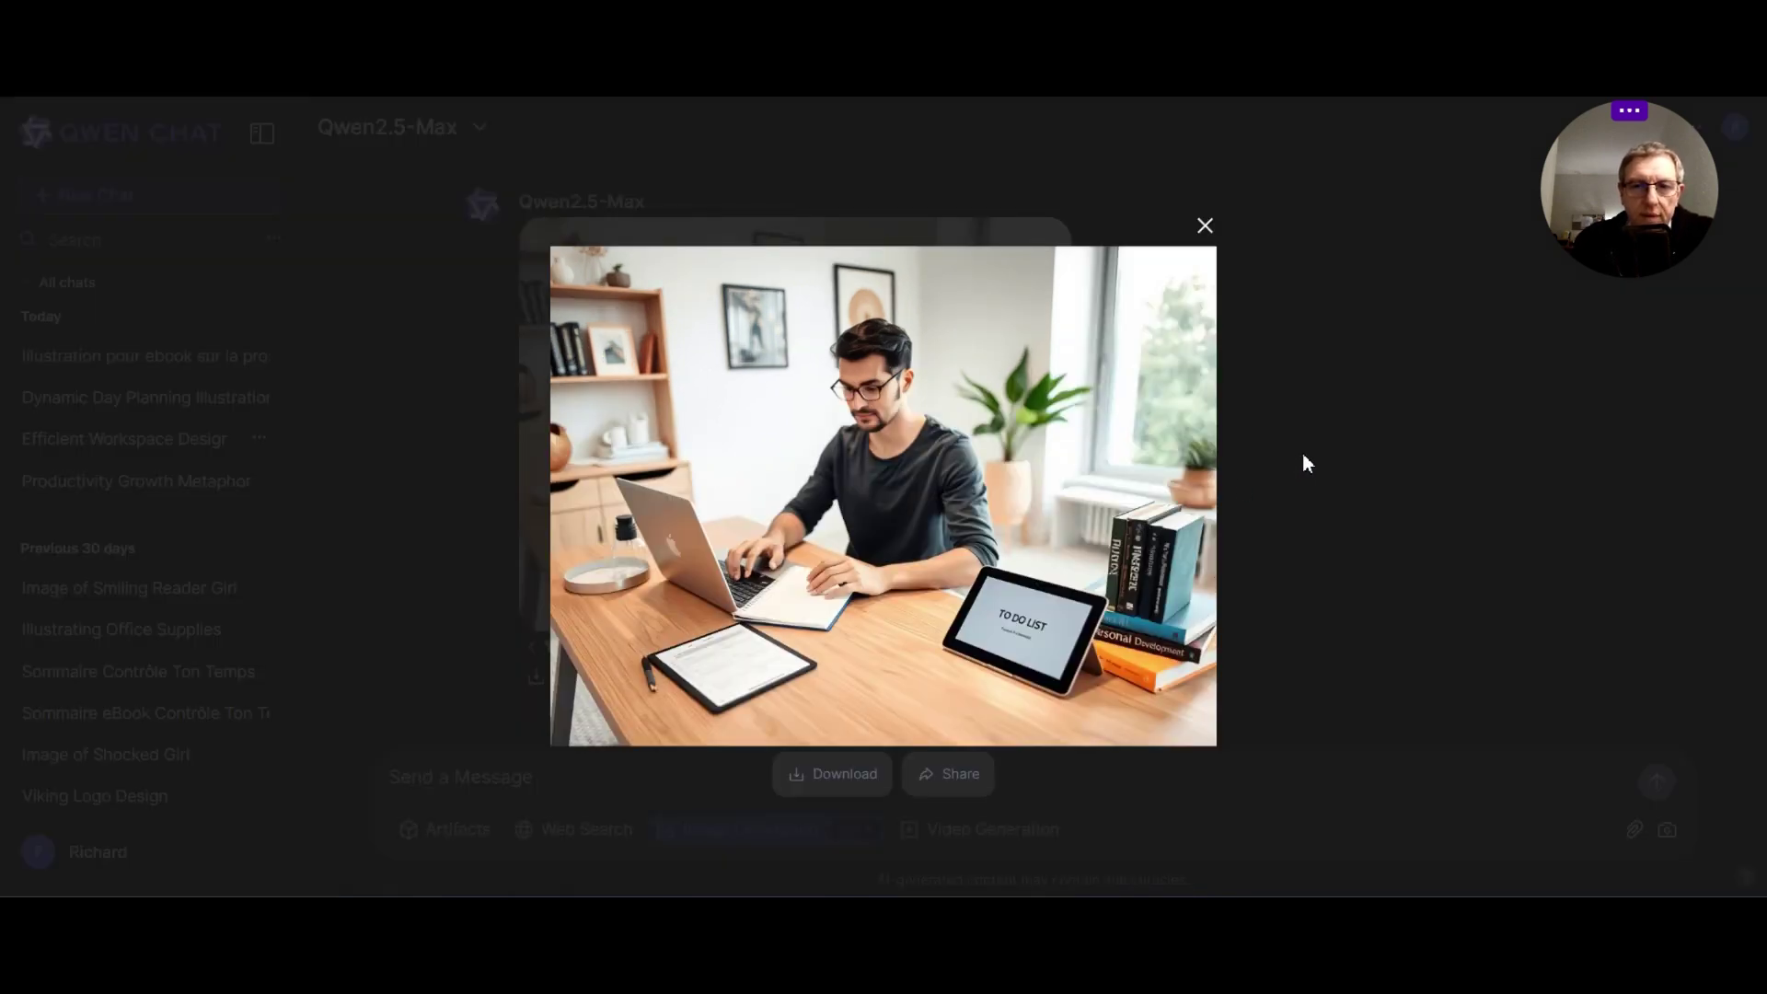
left_click(1205, 225)
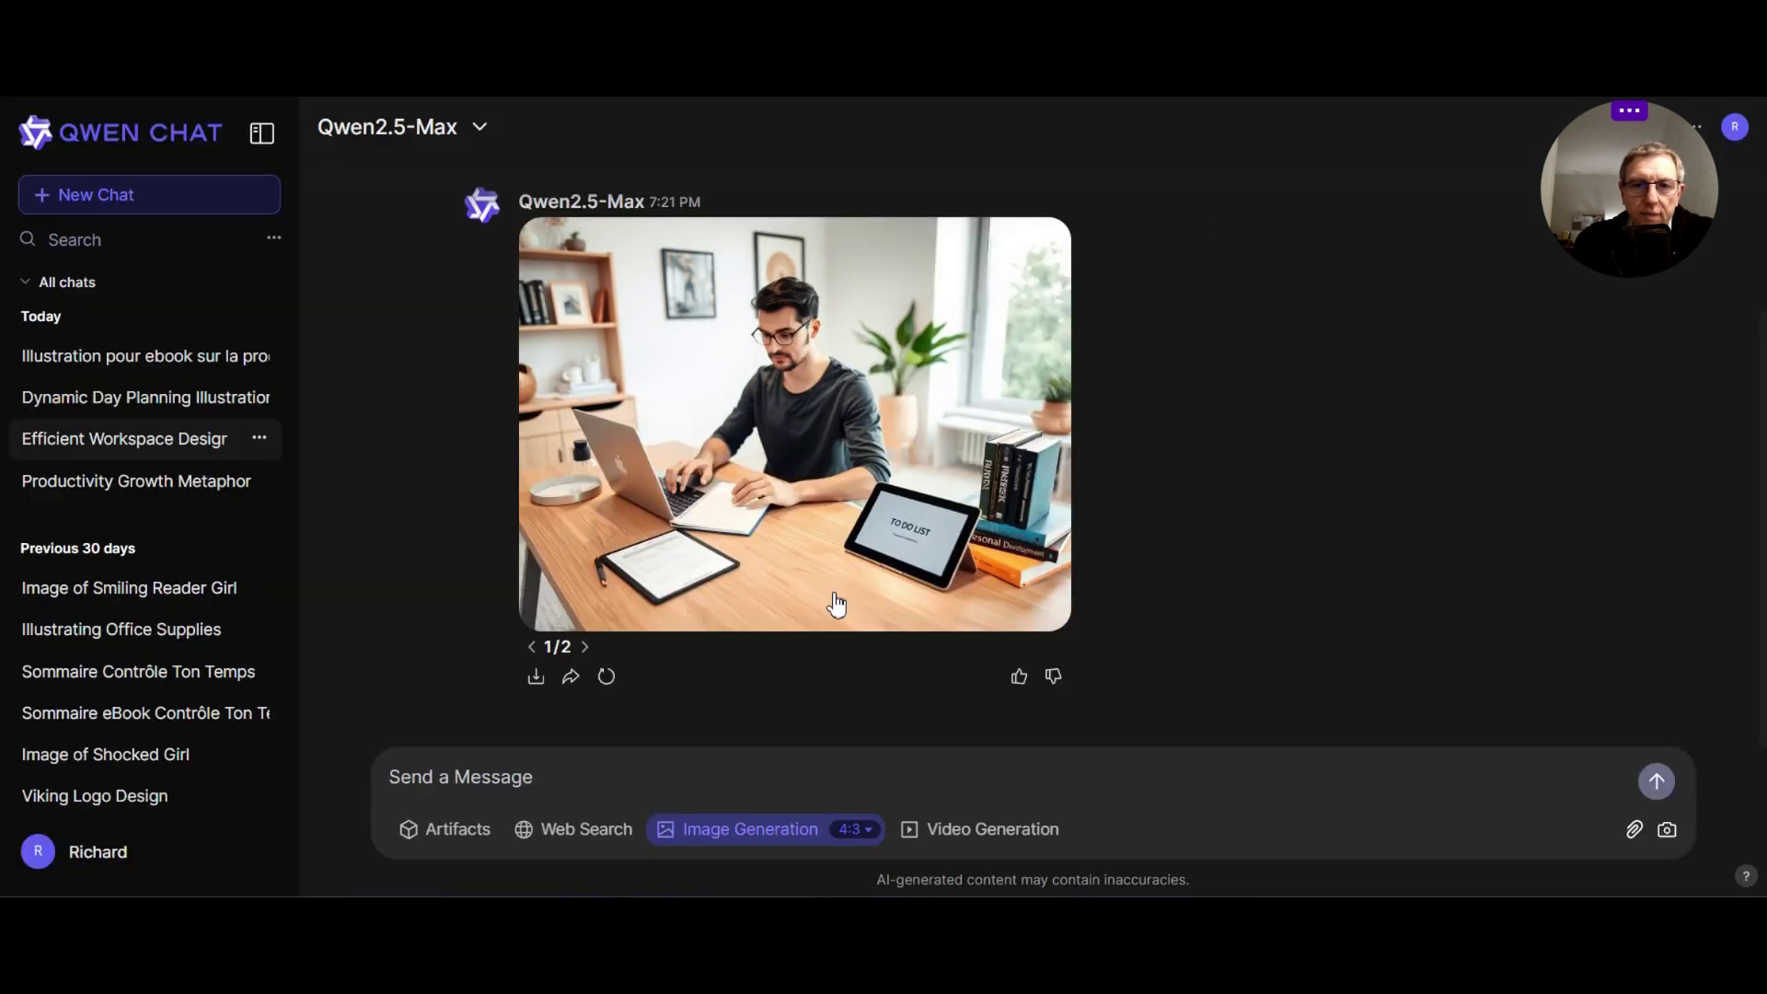
left_click(585, 646)
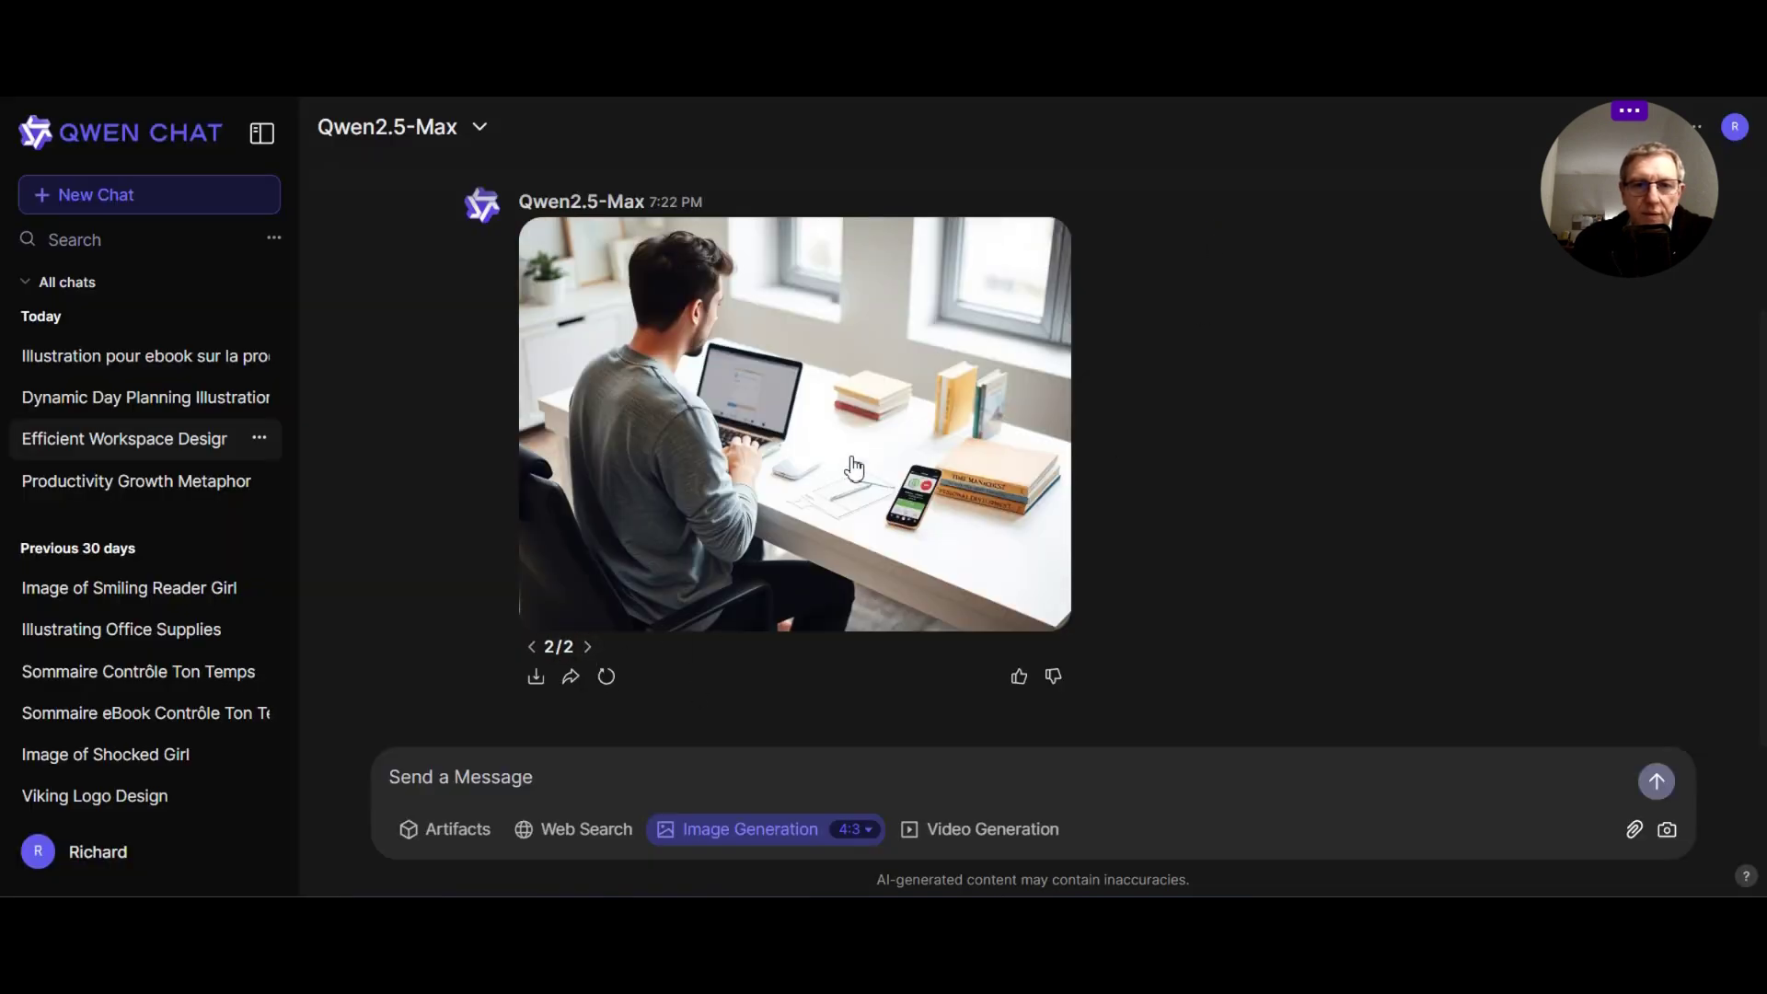
left_click(854, 469)
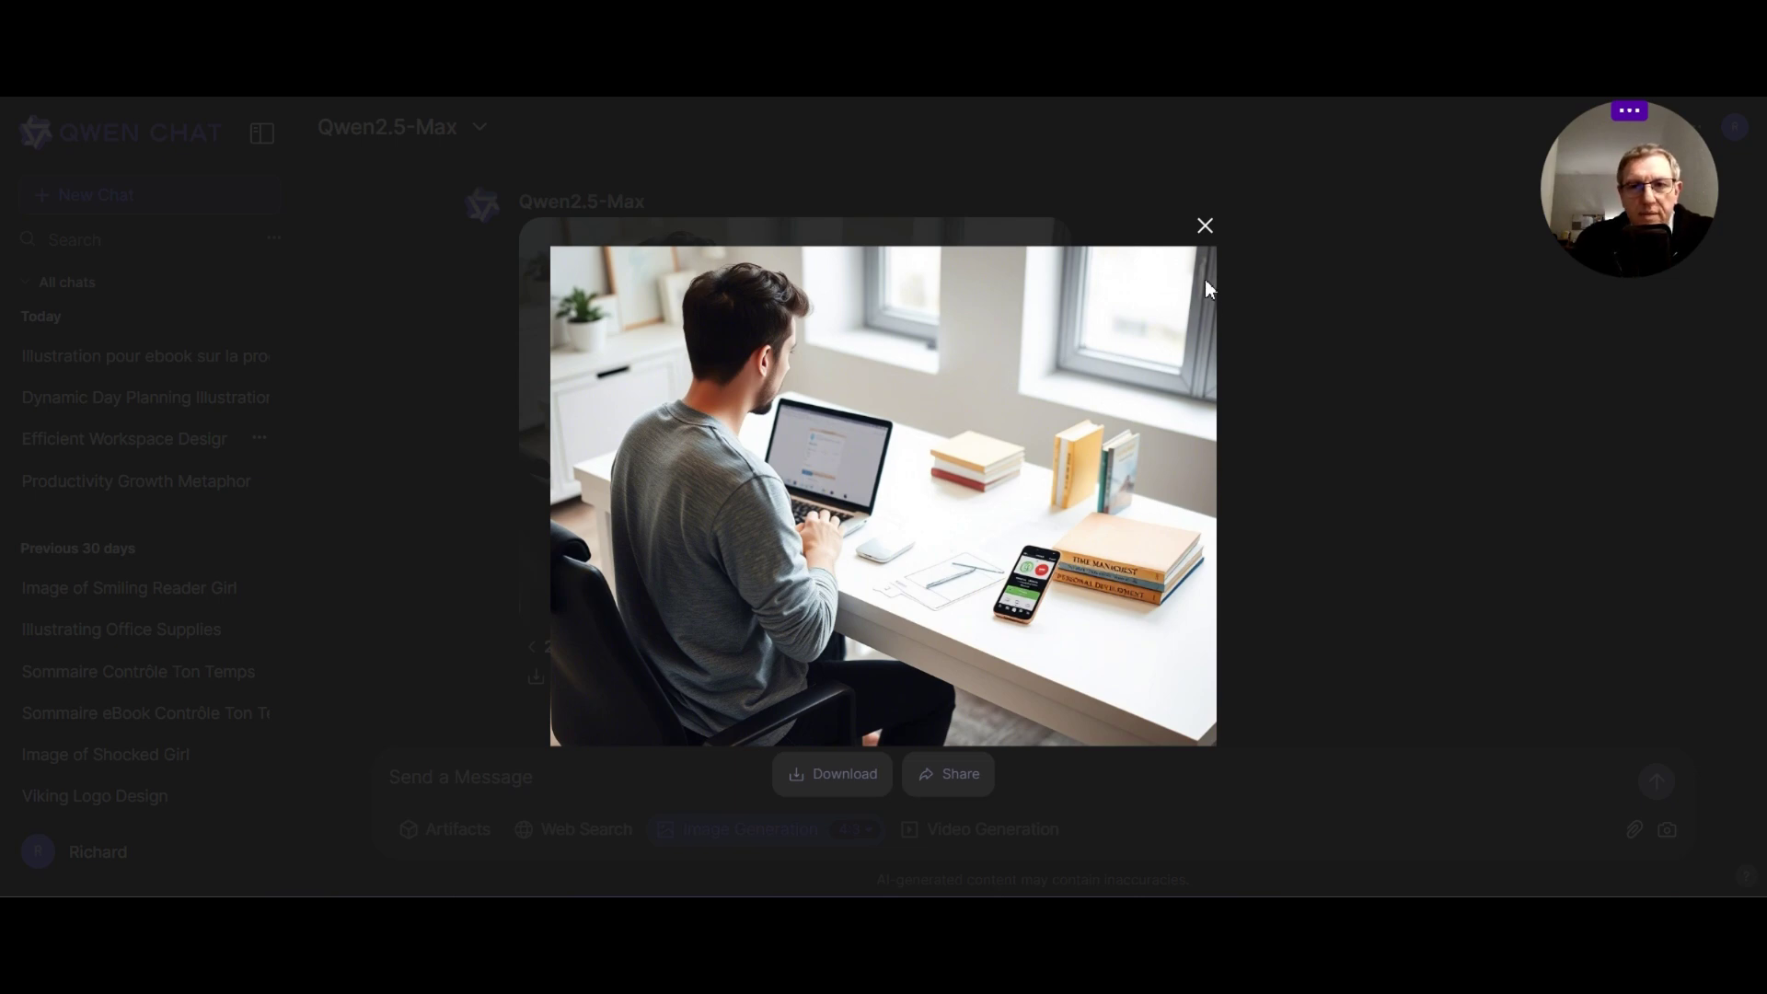
left_click(1204, 227)
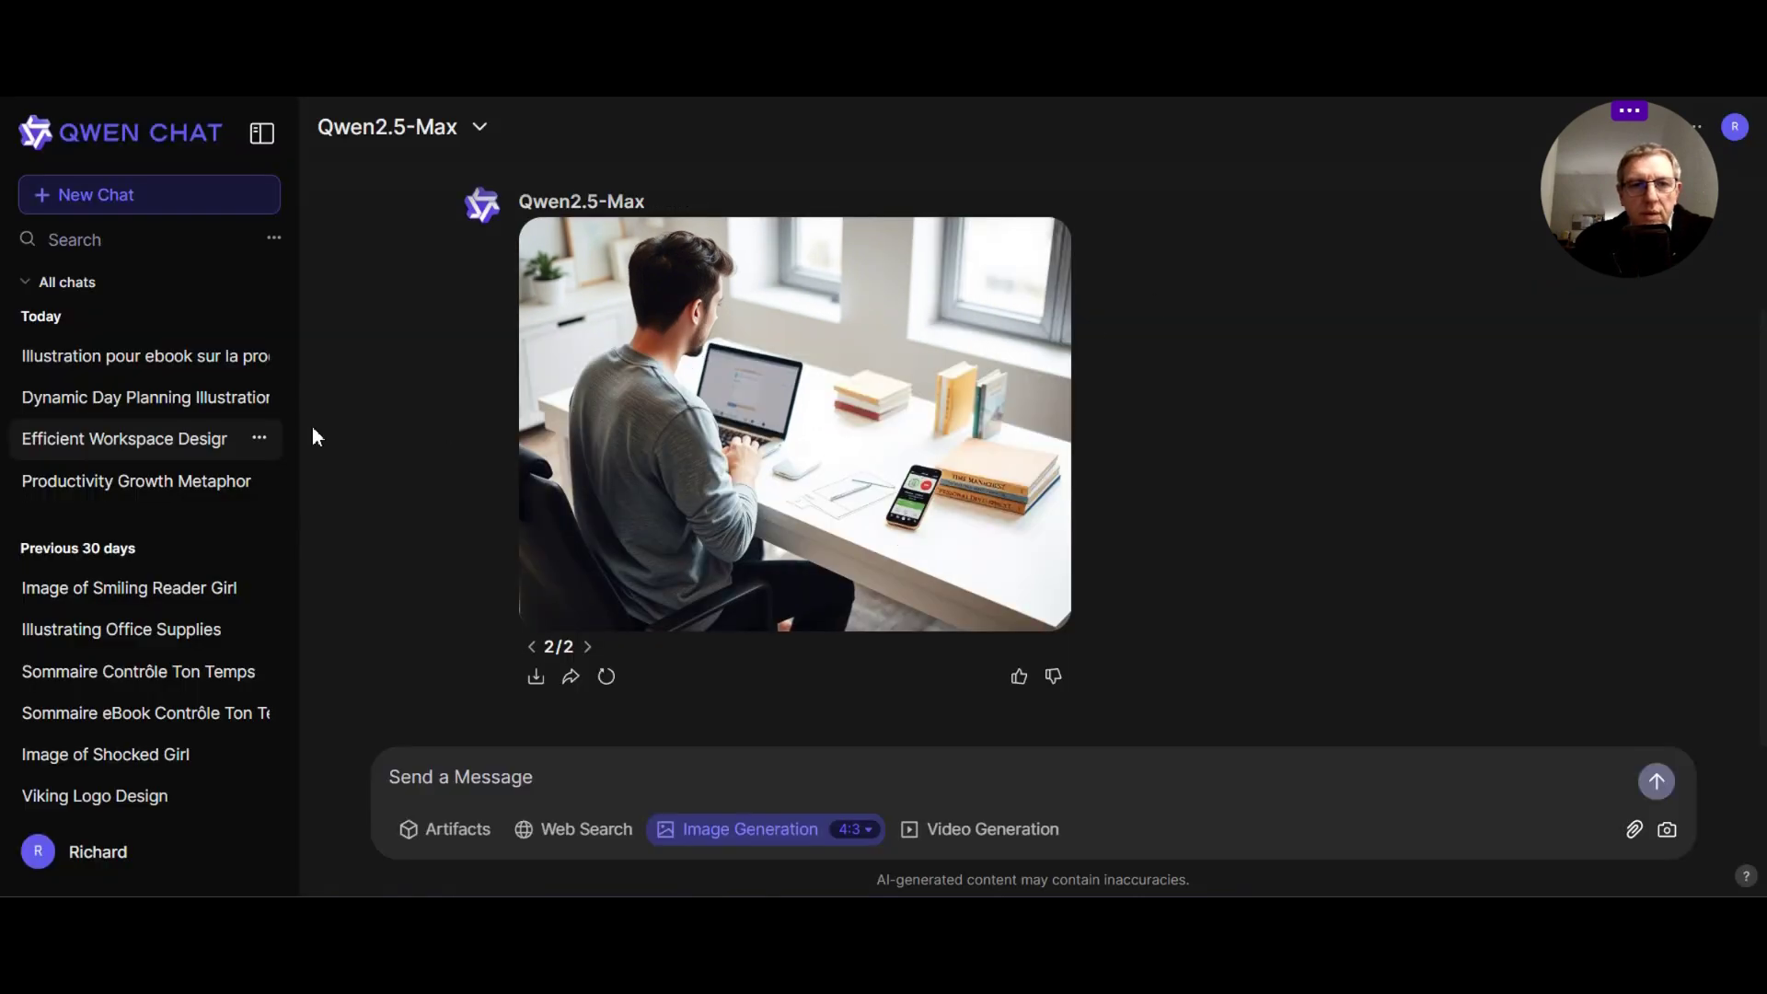
Step: Open the "Dynamic Day Planning Illustration" chat and compare both versions of its generated desk illustration
left_click(127, 396)
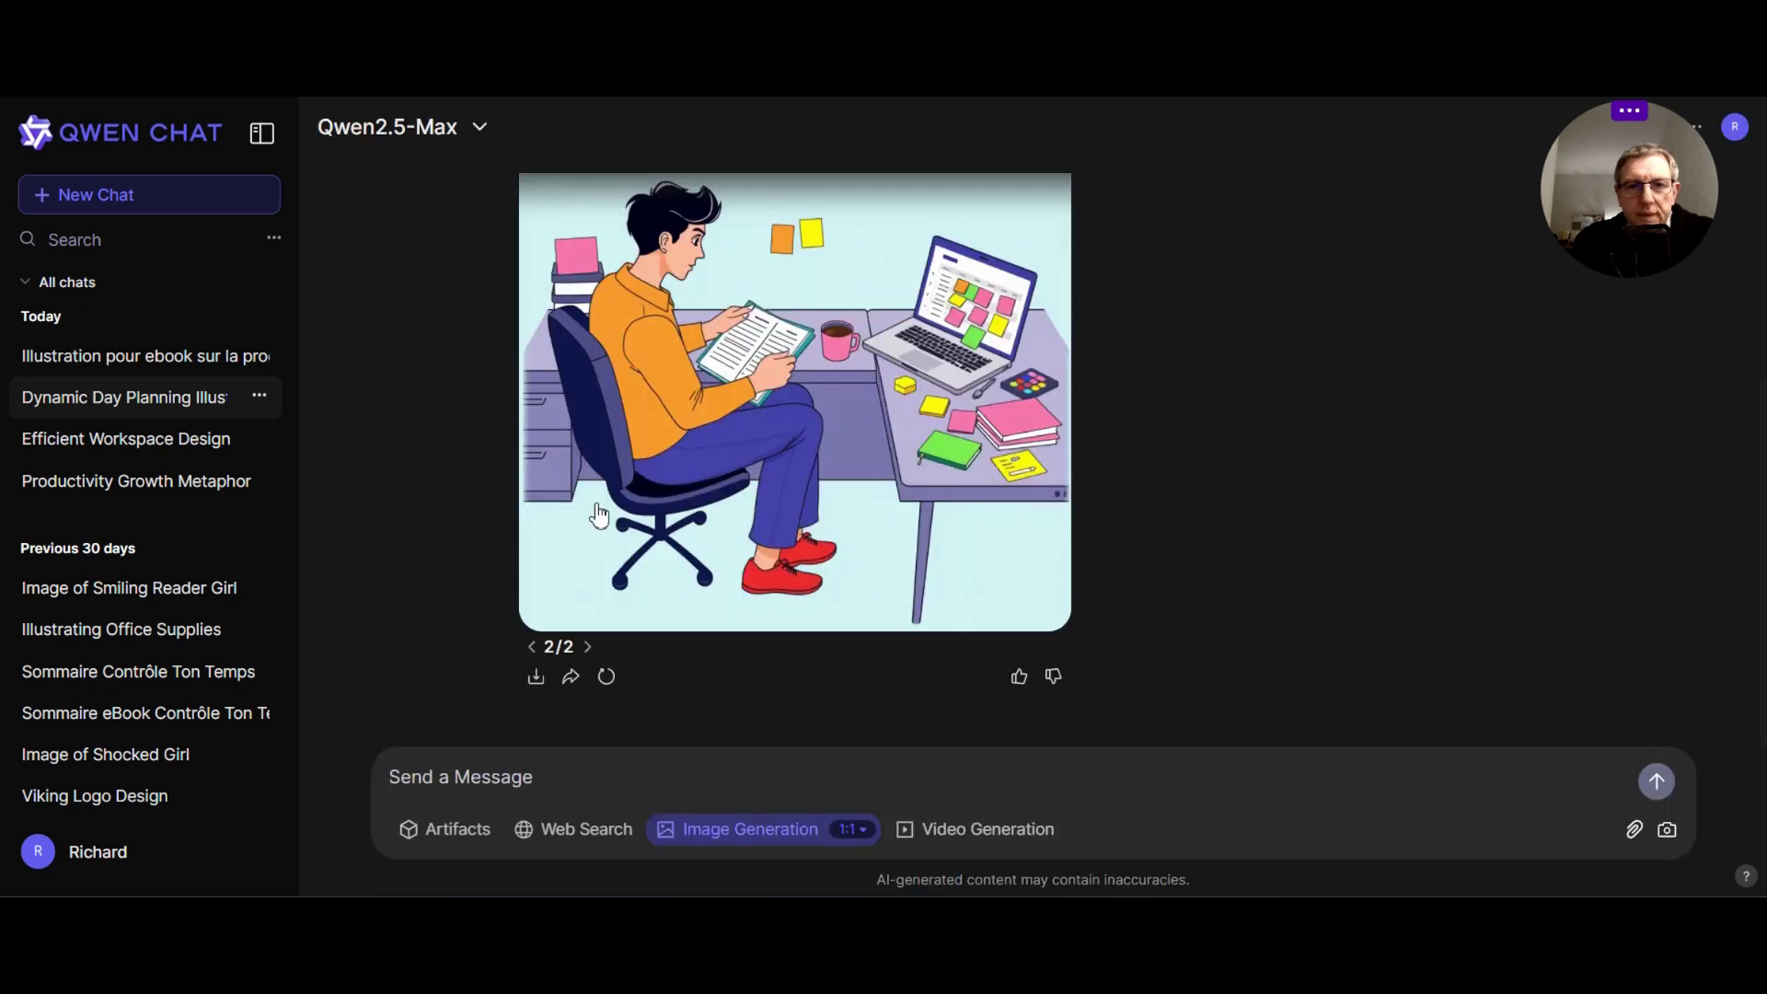
left_click(532, 647)
scroll(462, 598, "up", 2)
scroll(462, 598, "down", 1)
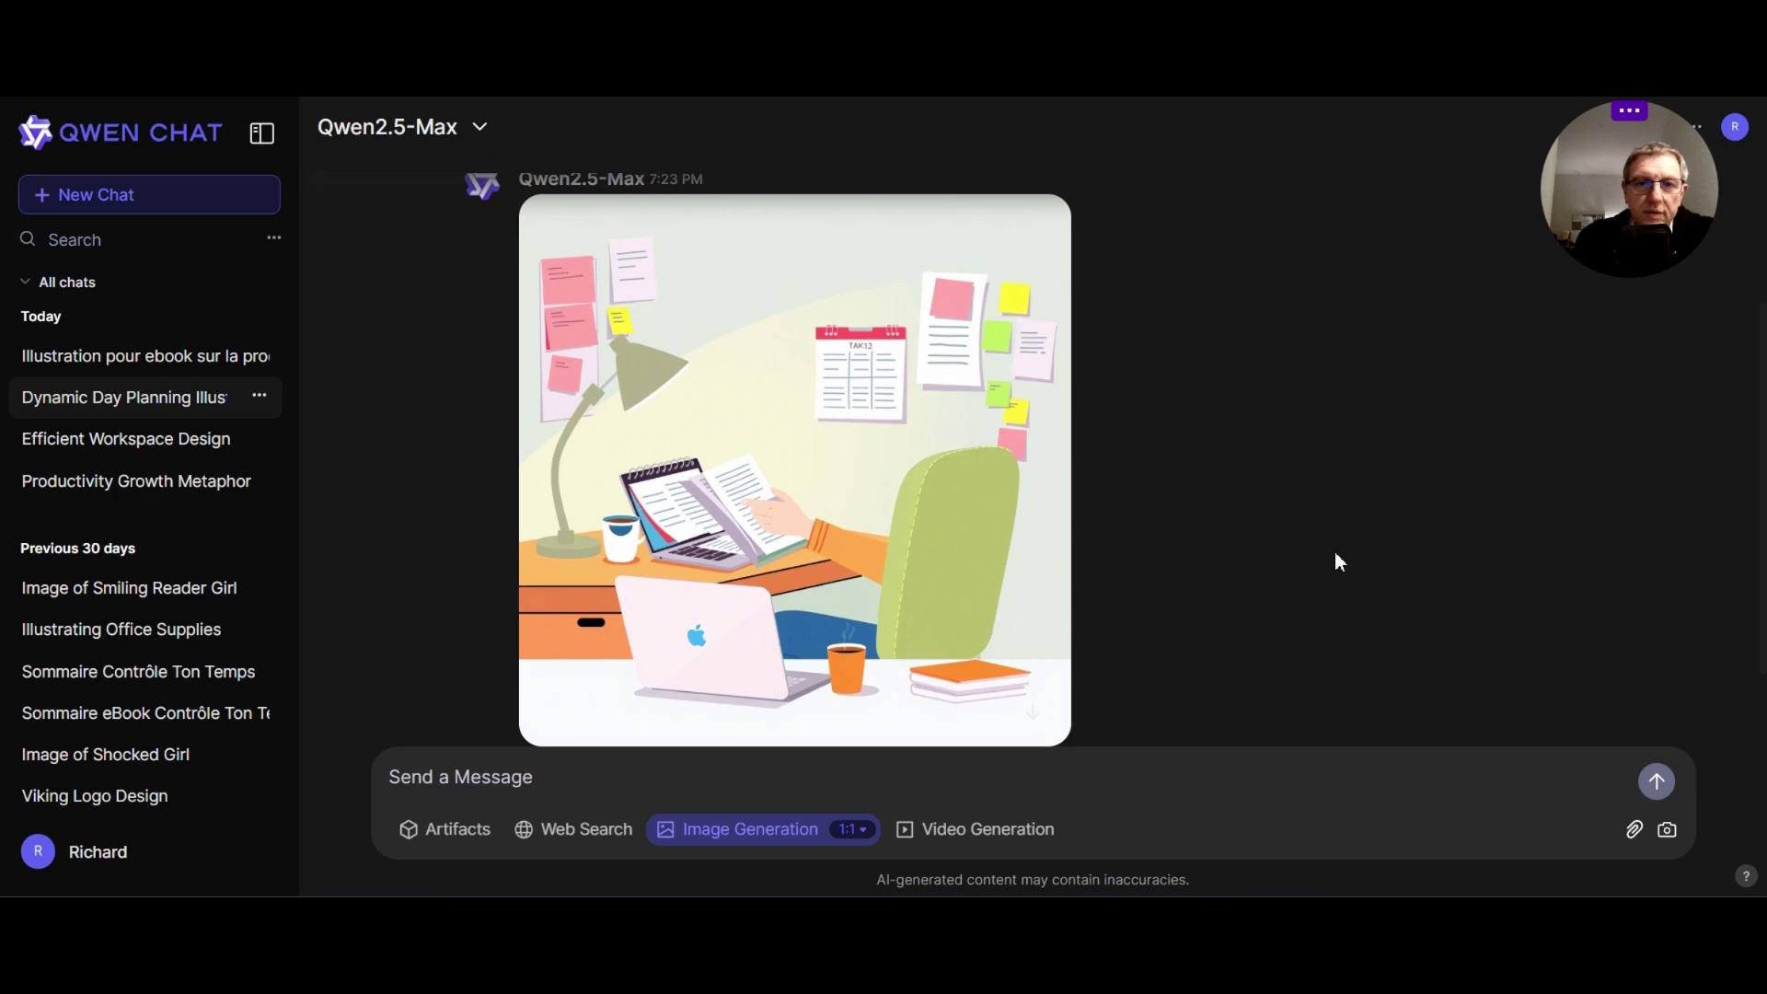
scroll(1079, 539, "down", 2)
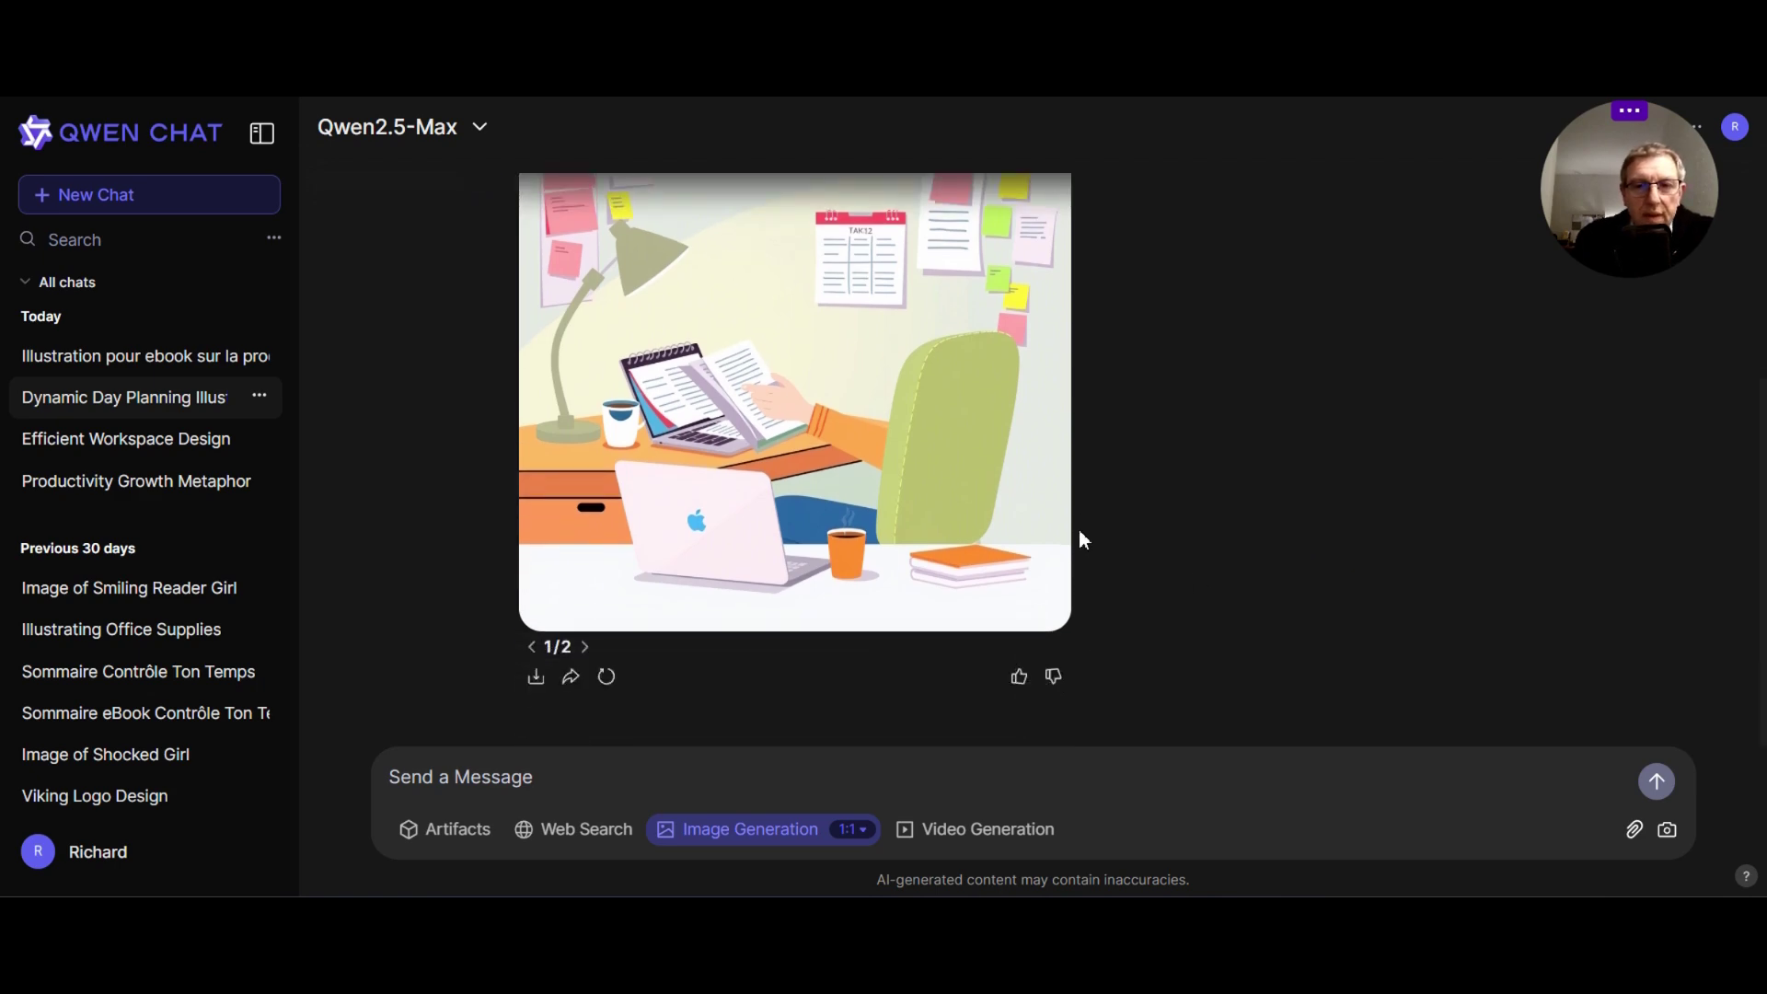
left_click(584, 648)
scroll(1148, 550, "up", 2)
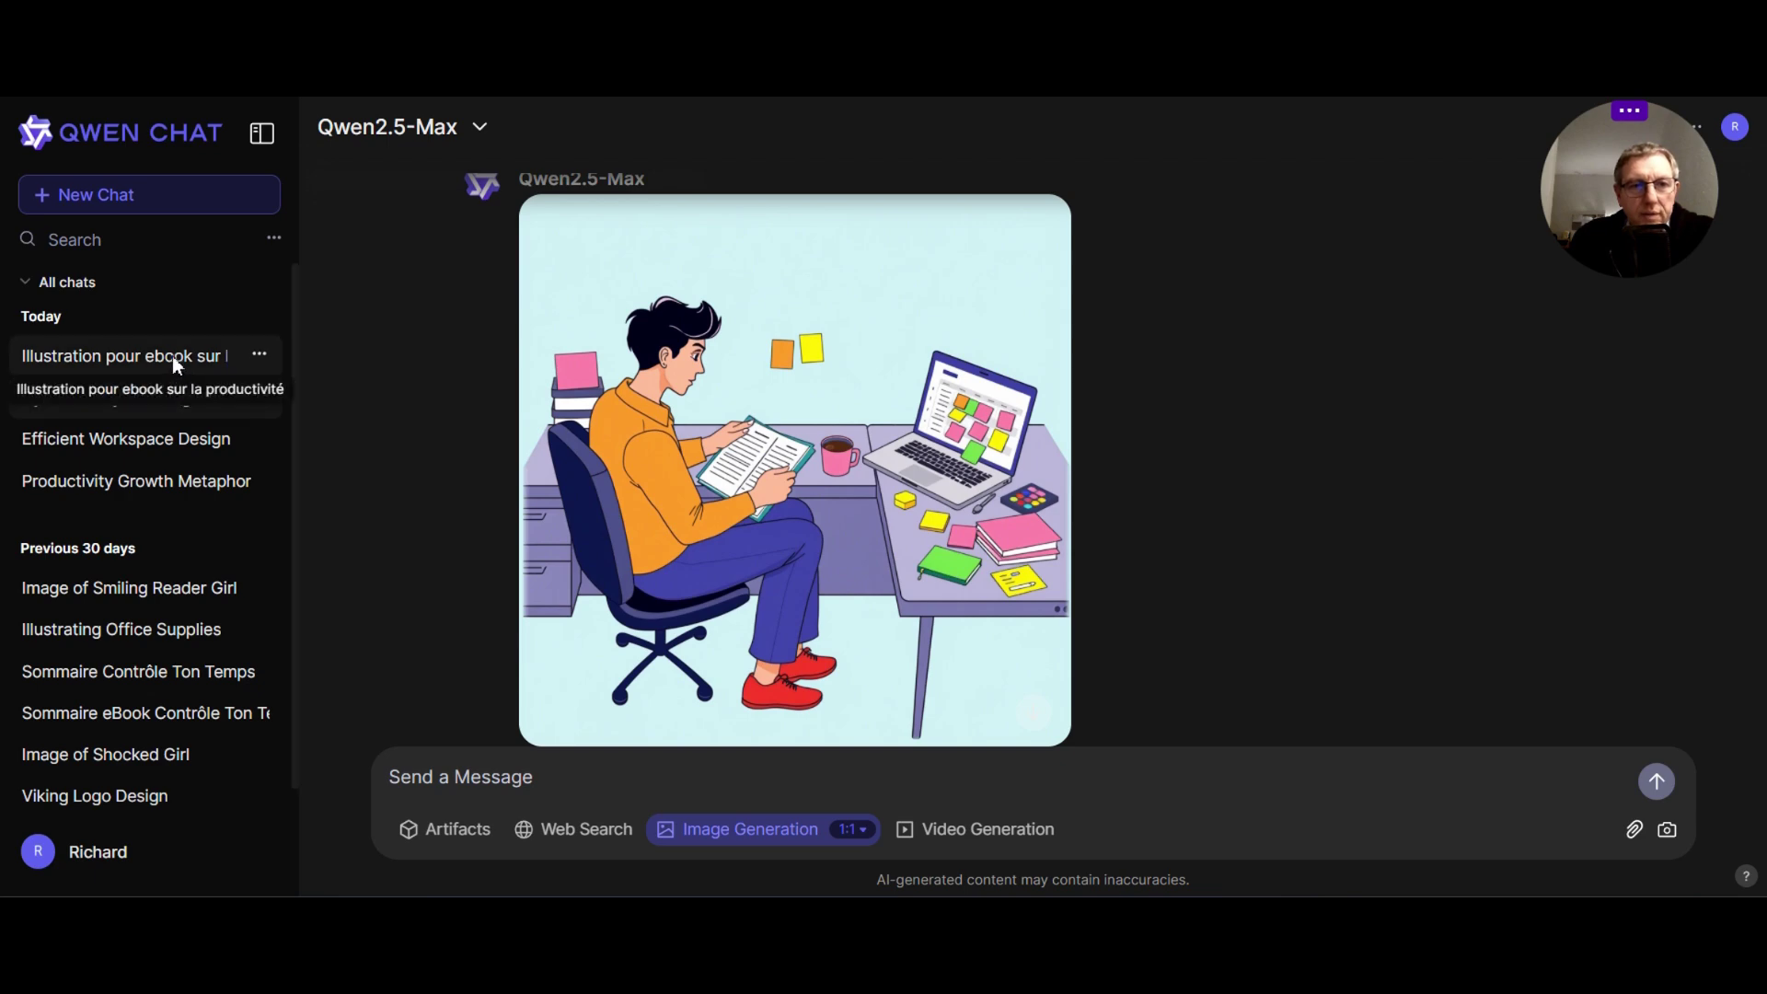
Step: Open the "Illustration pour ebook sur la productivité" chat and compare both clock images of the 7:30 PM response with their prompt
left_click(172, 359)
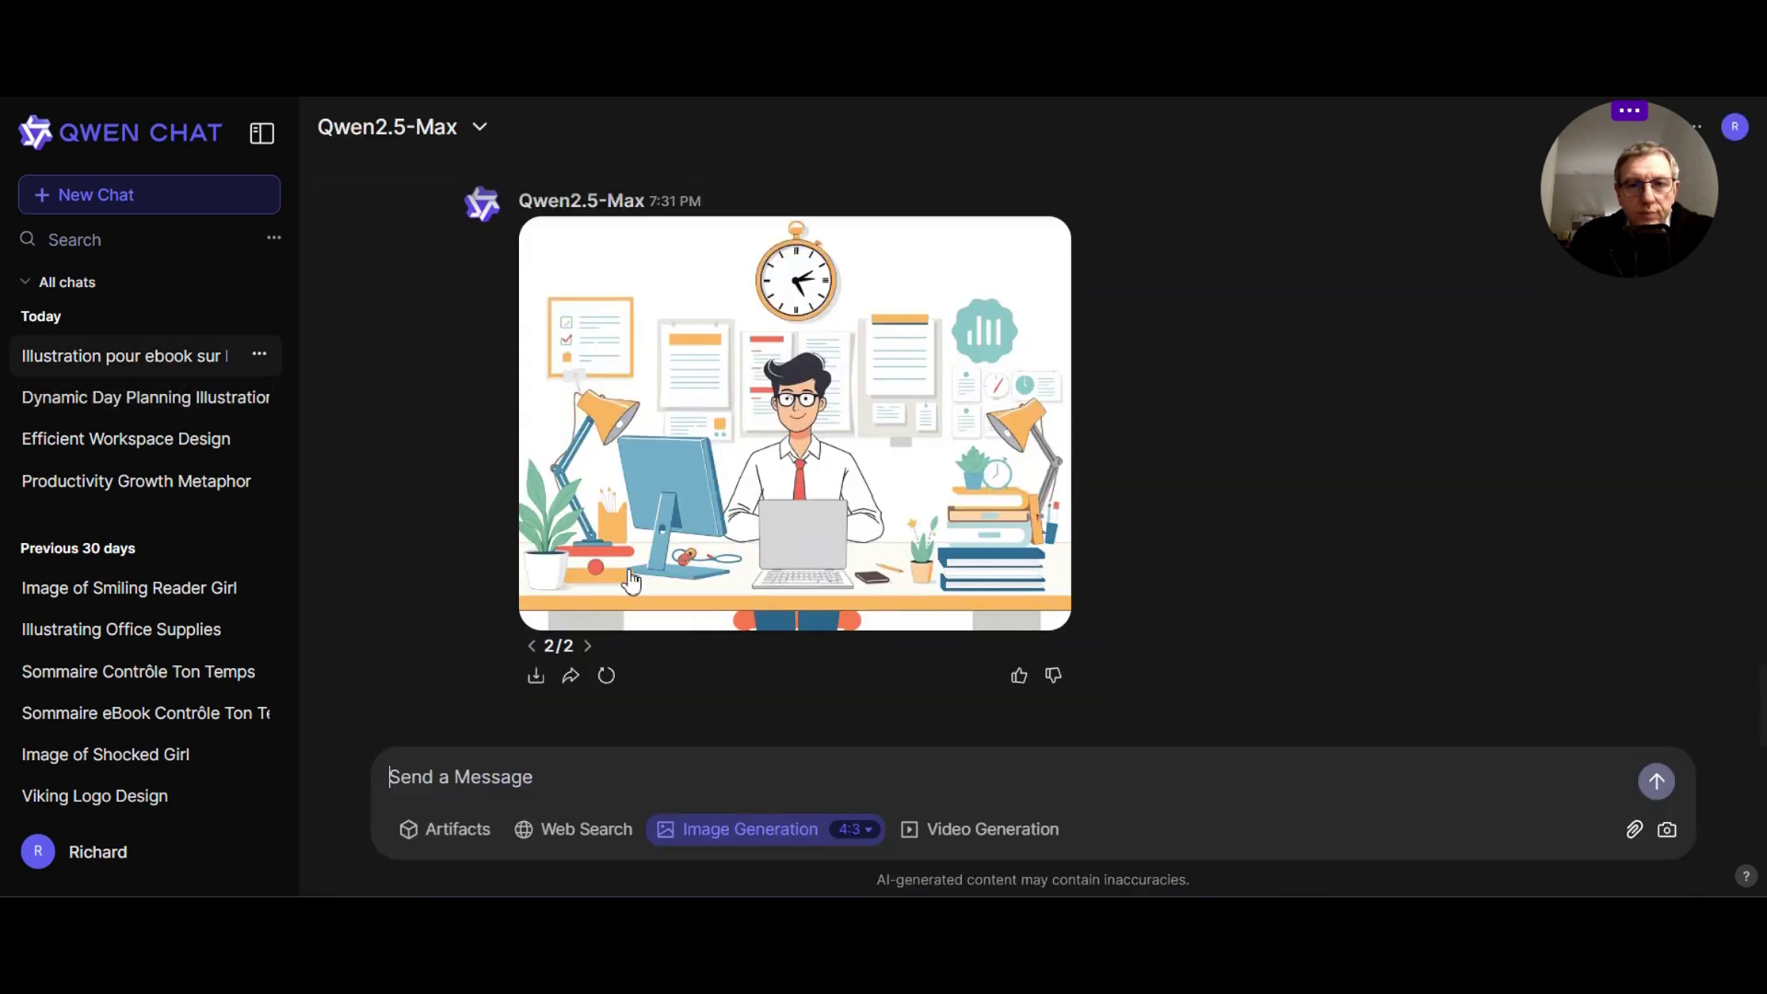
scroll(612, 563, "up", 5)
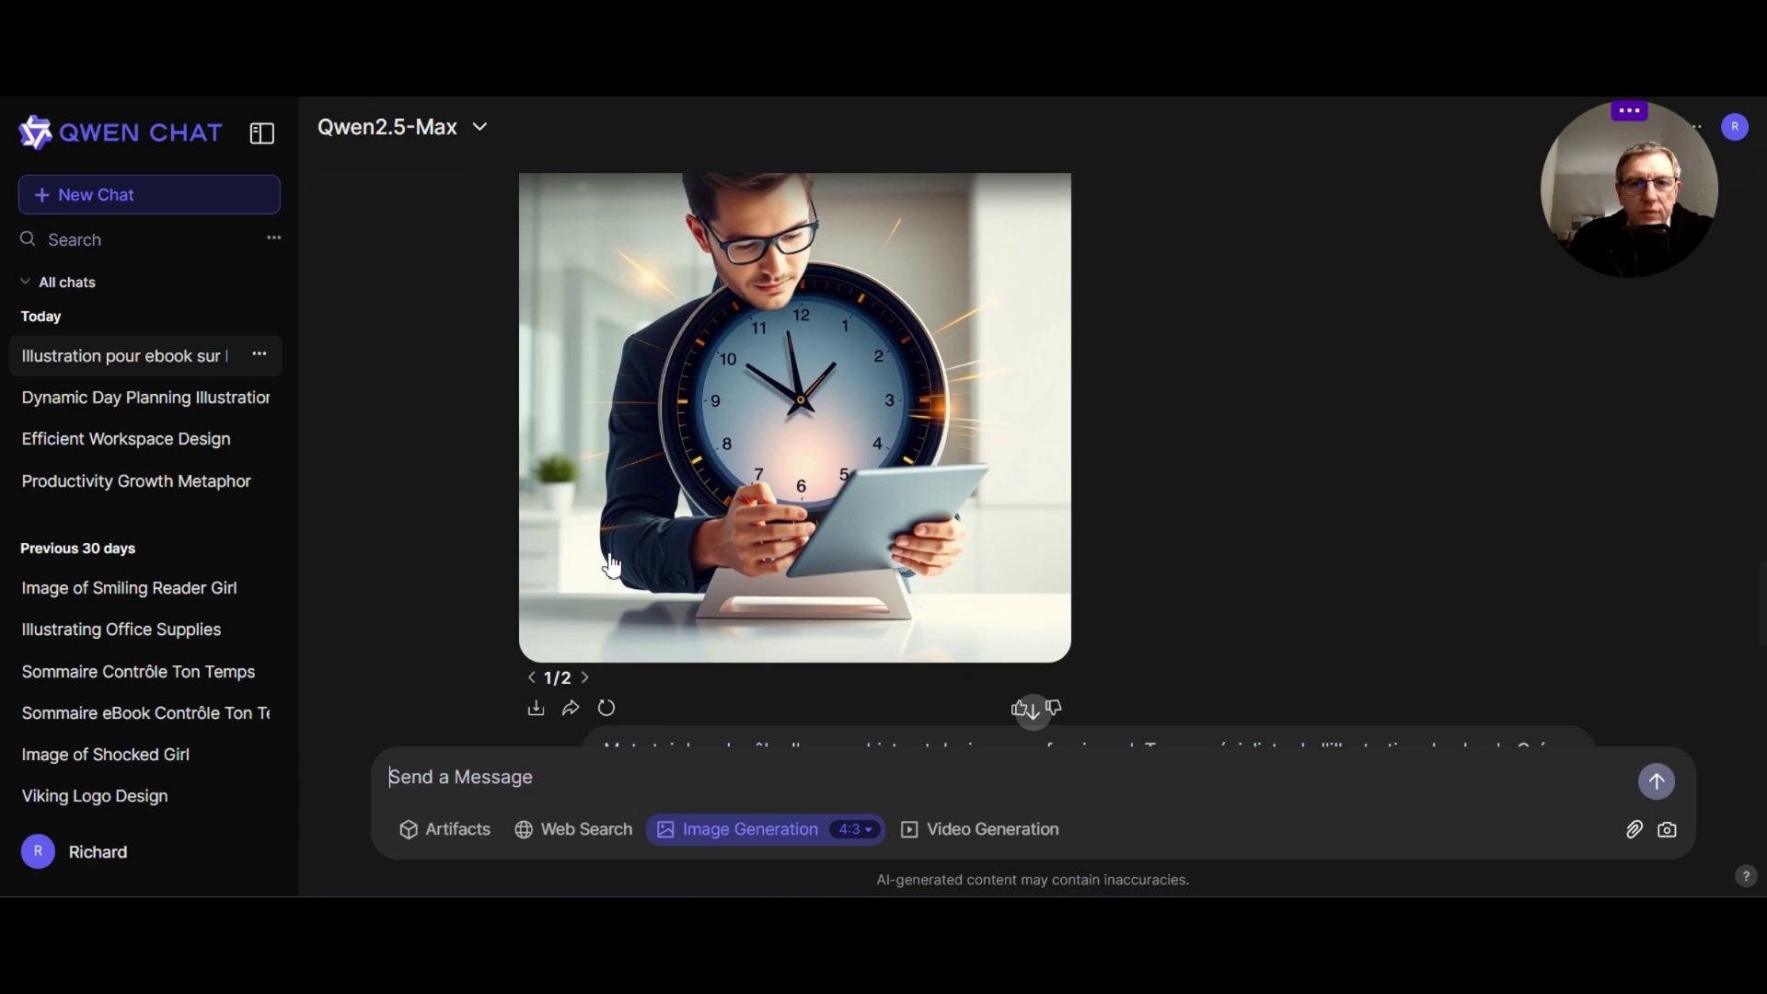
scroll(612, 563, "down", 6)
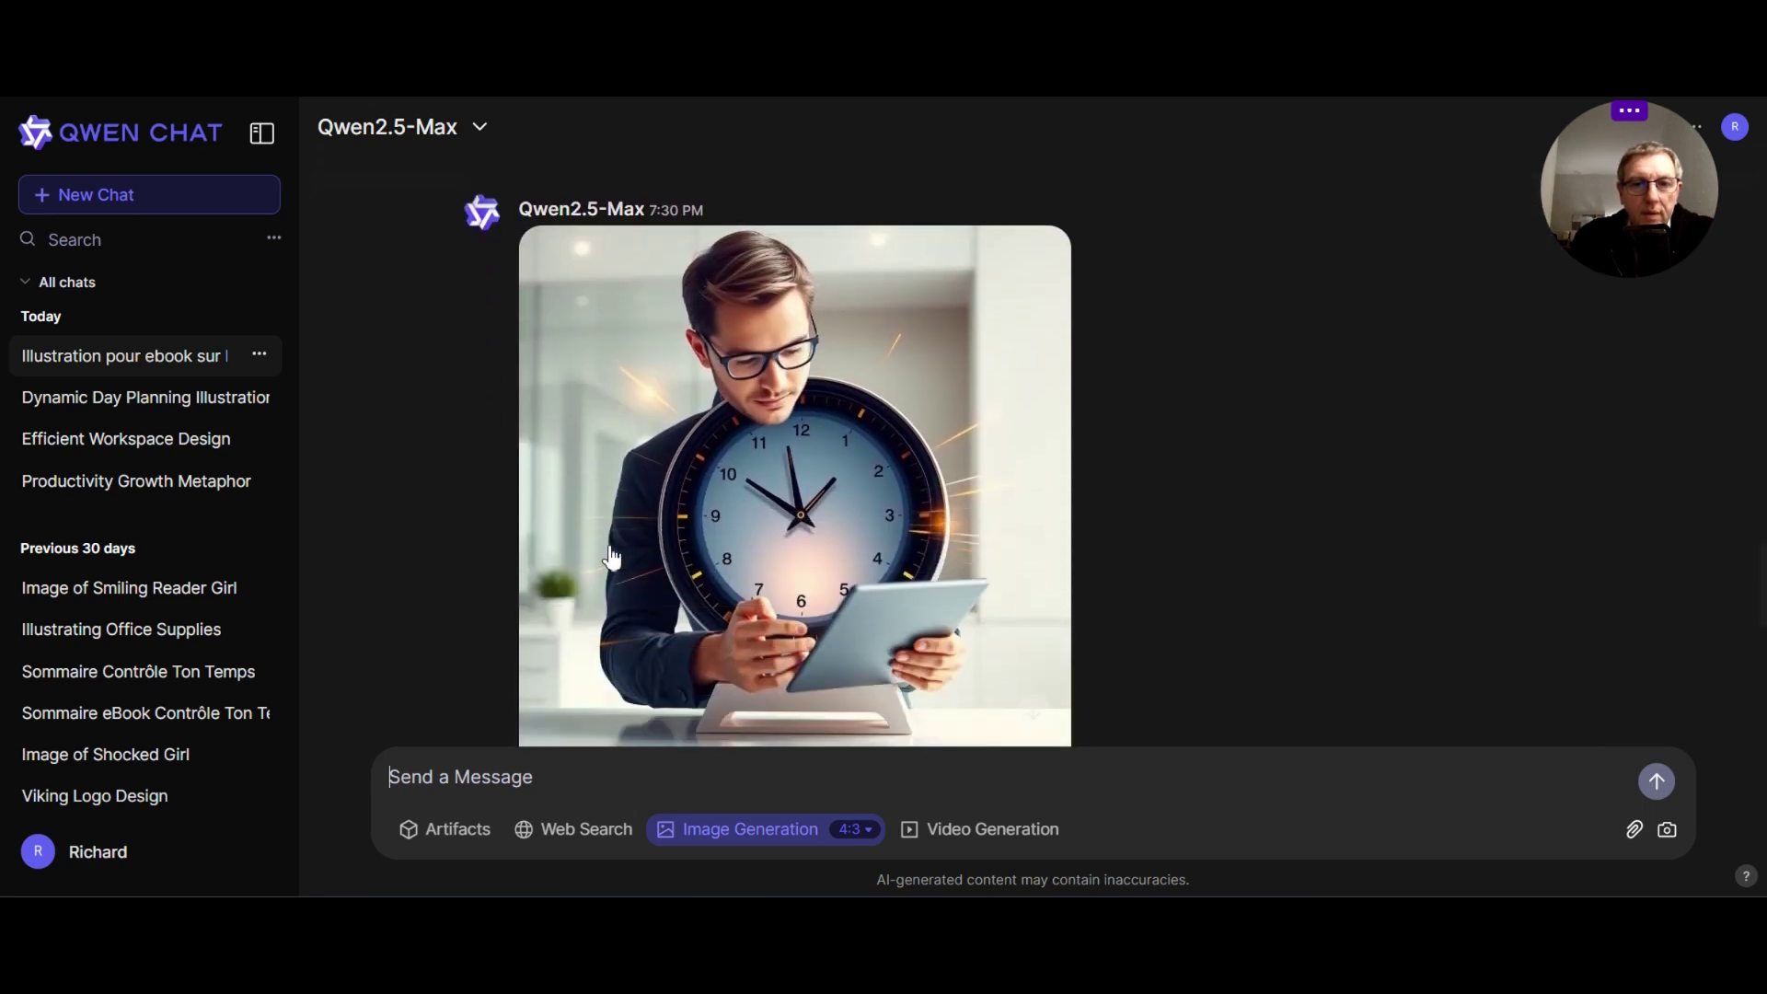
scroll(612, 557, "down", 2)
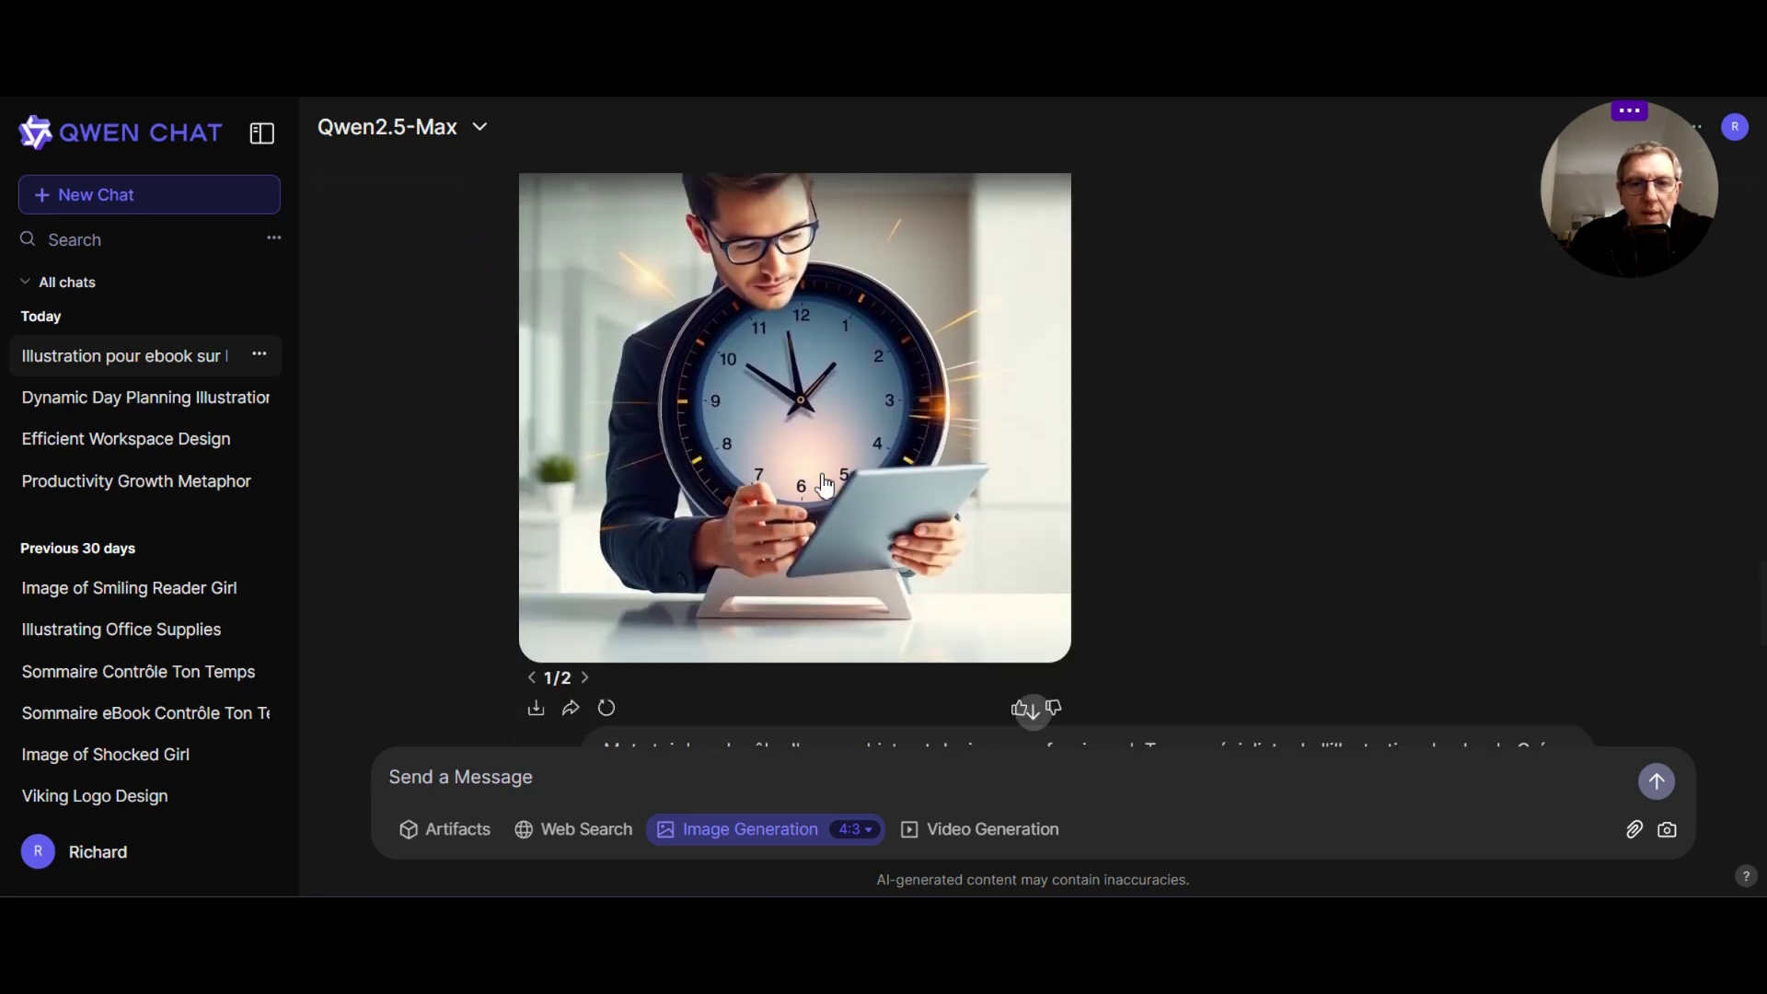
left_click(589, 678)
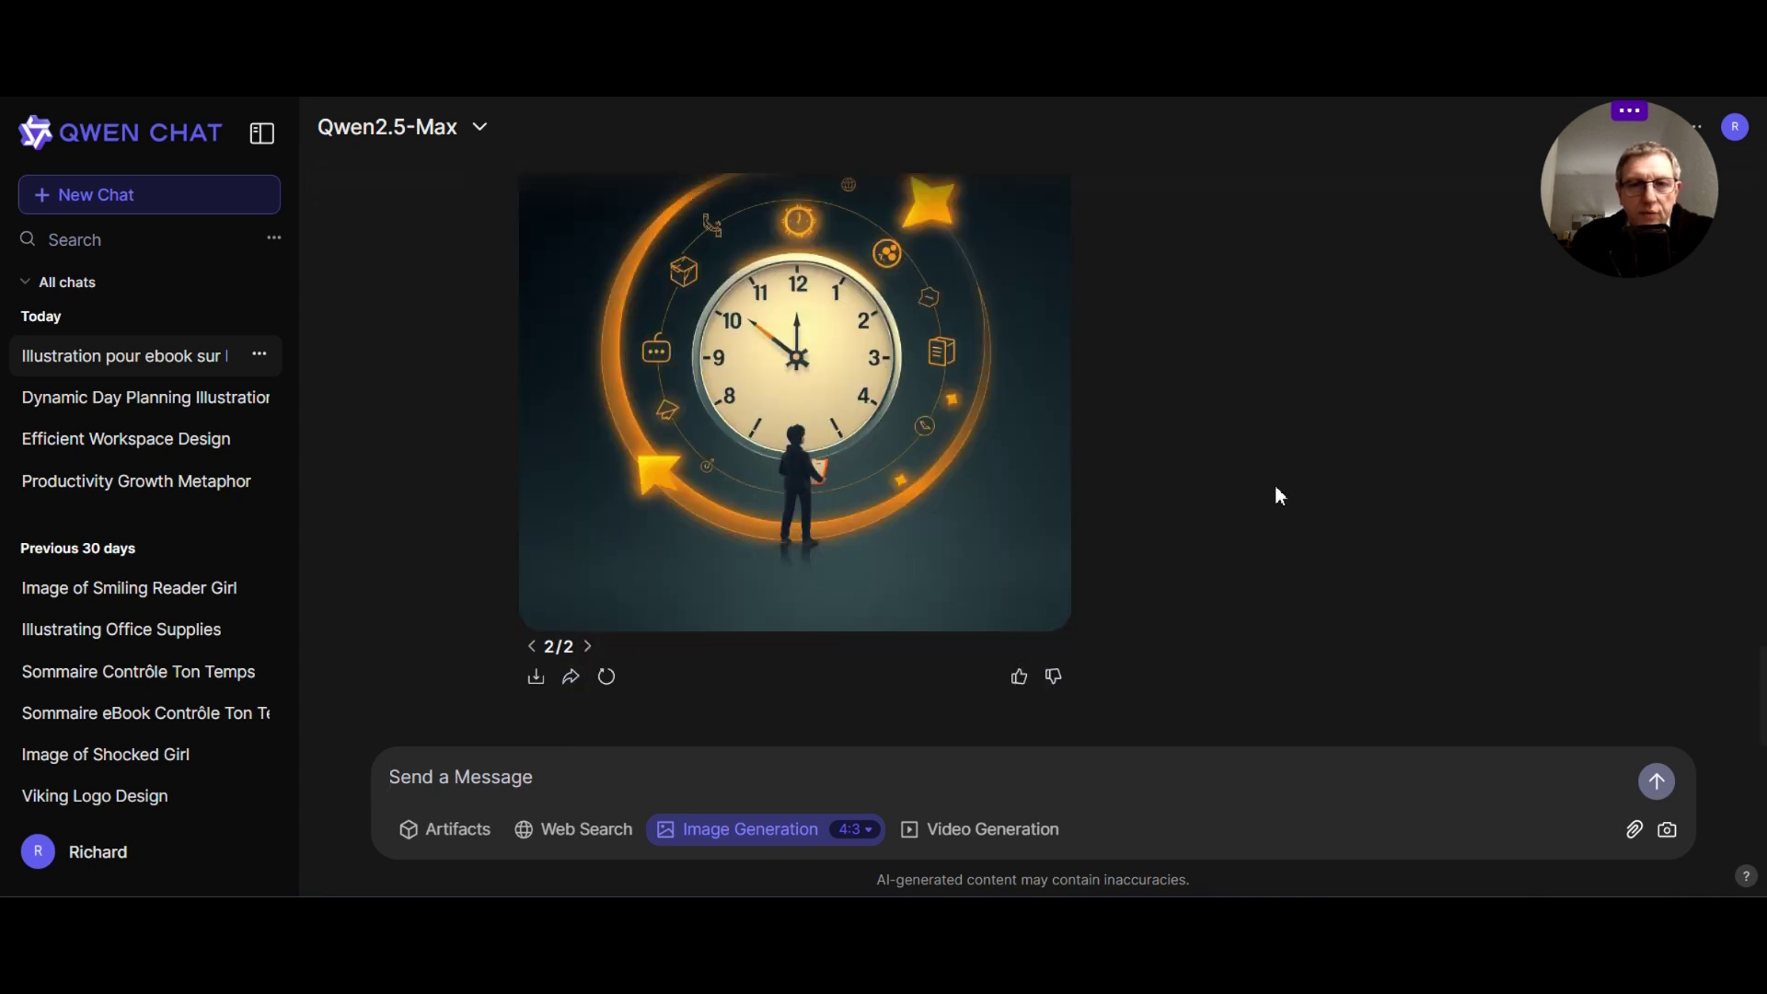
scroll(1277, 493, "up", 1)
scroll(1278, 493, "down", 1)
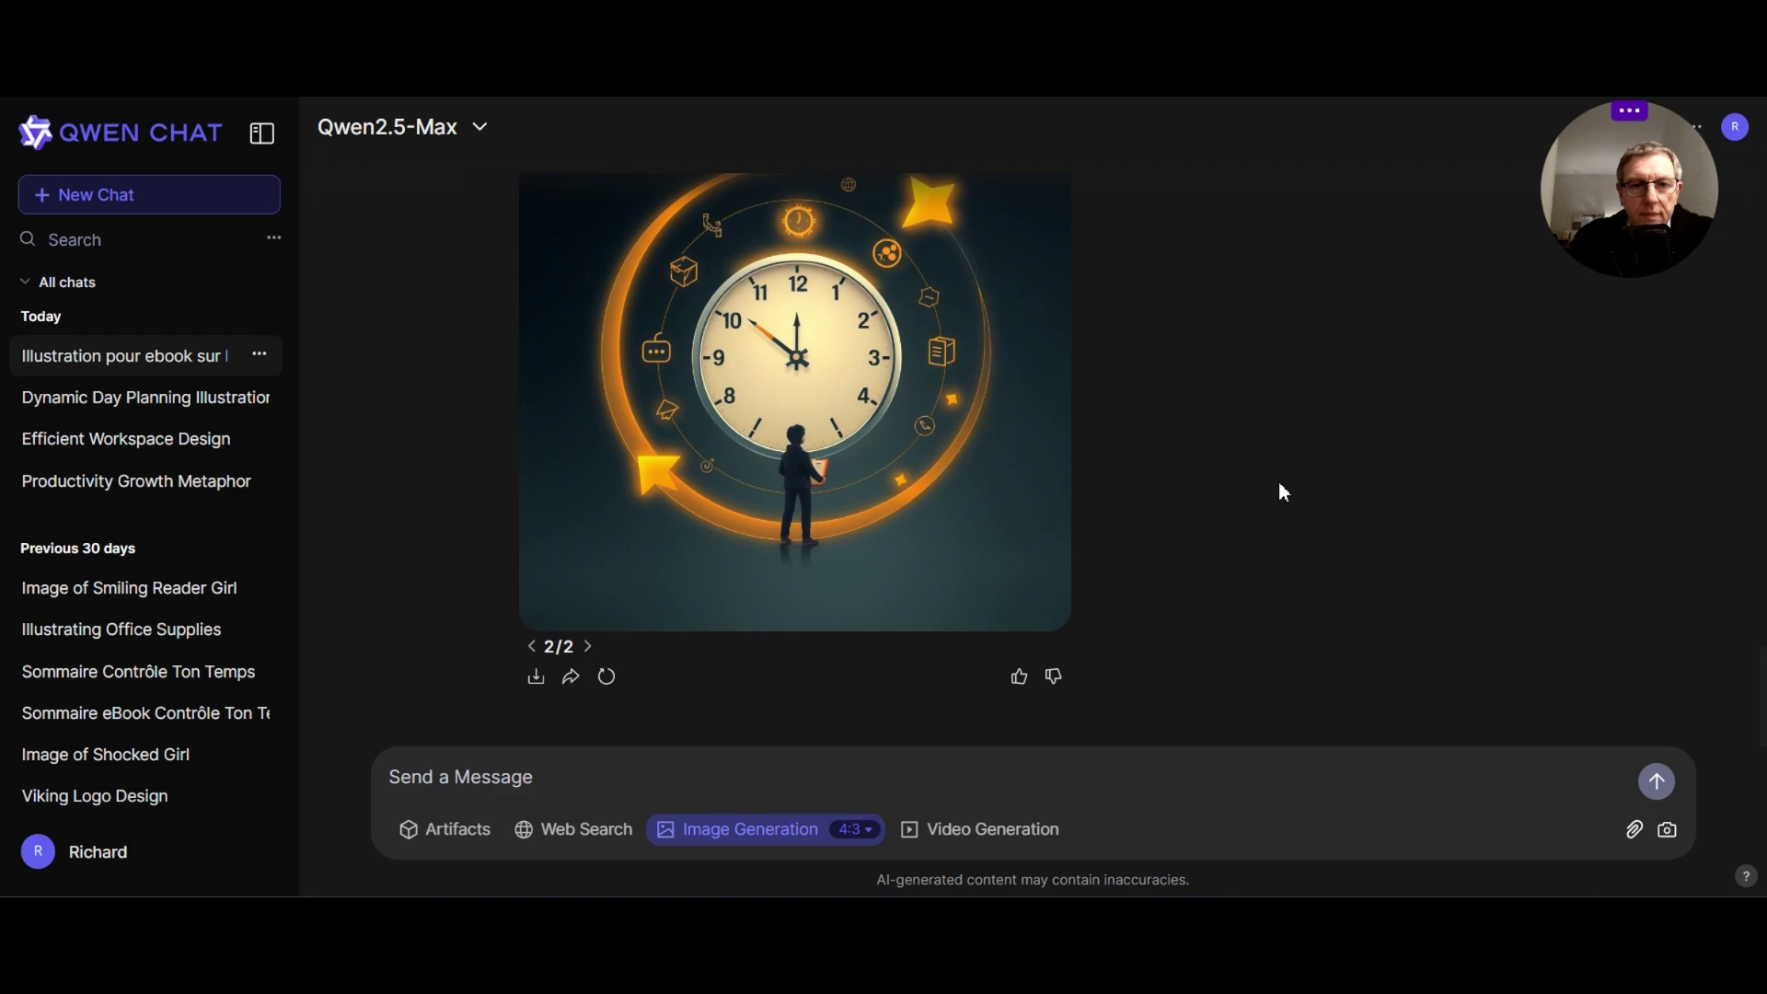
scroll(751, 591, "up", 4)
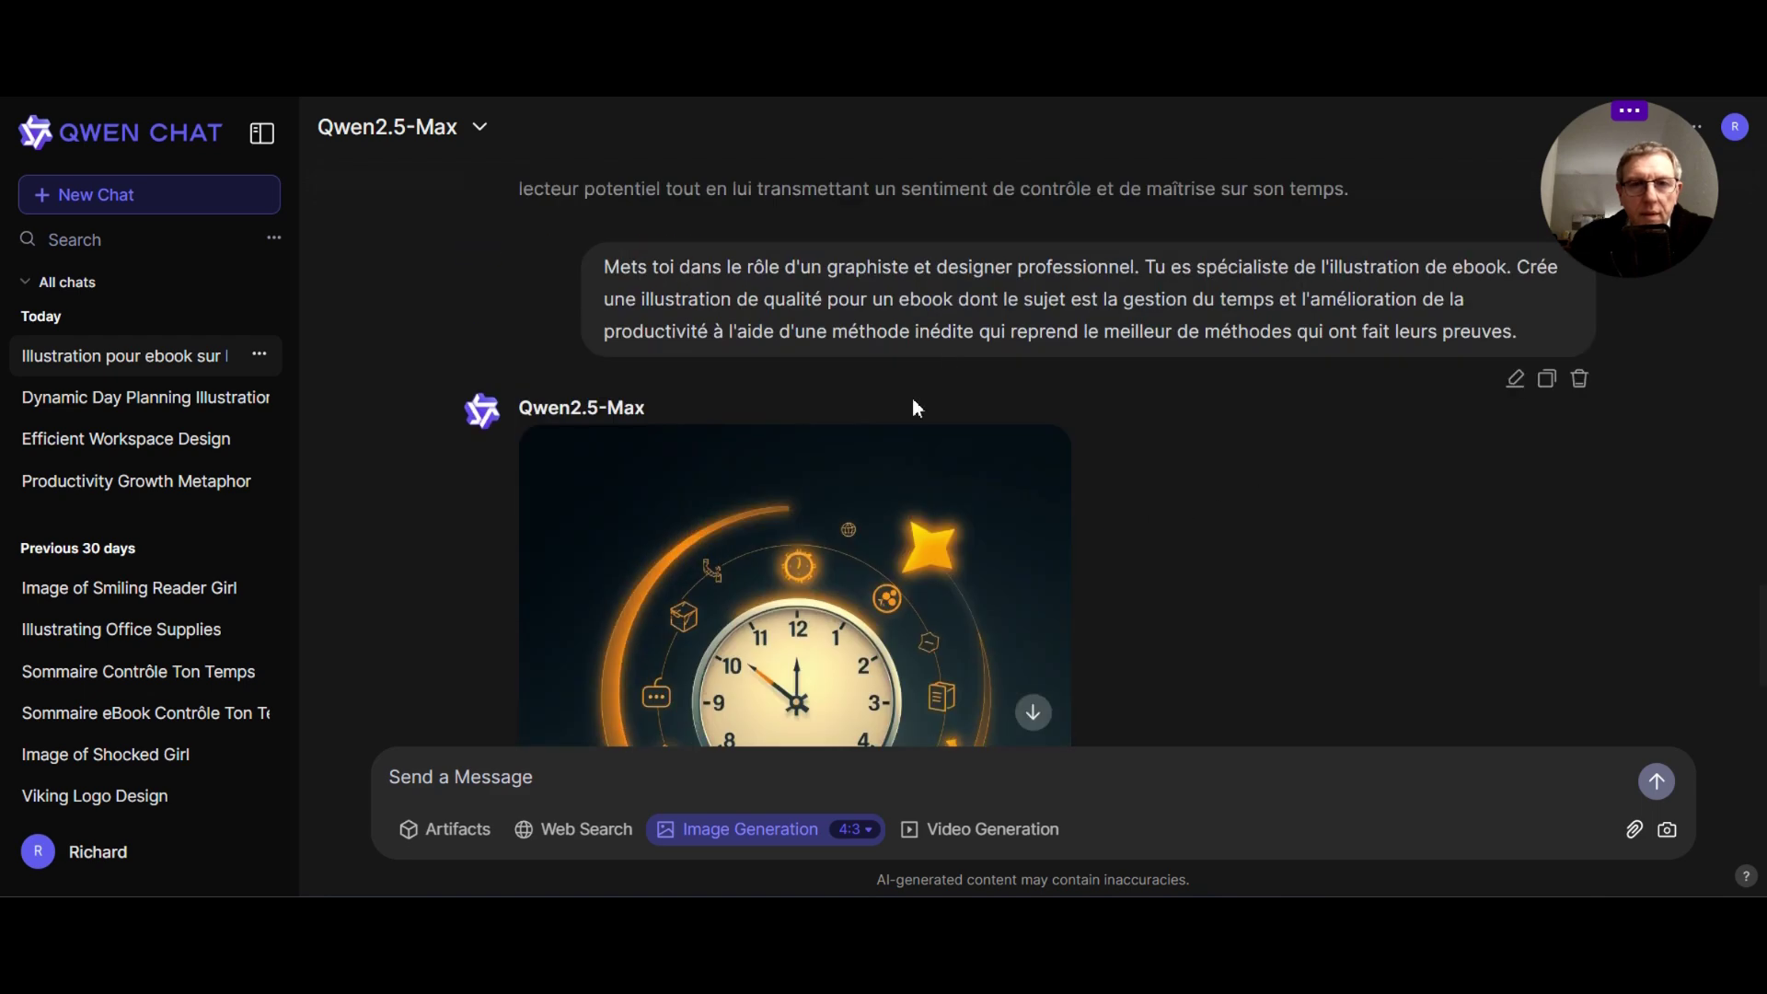
scroll(466, 542, "down", 4)
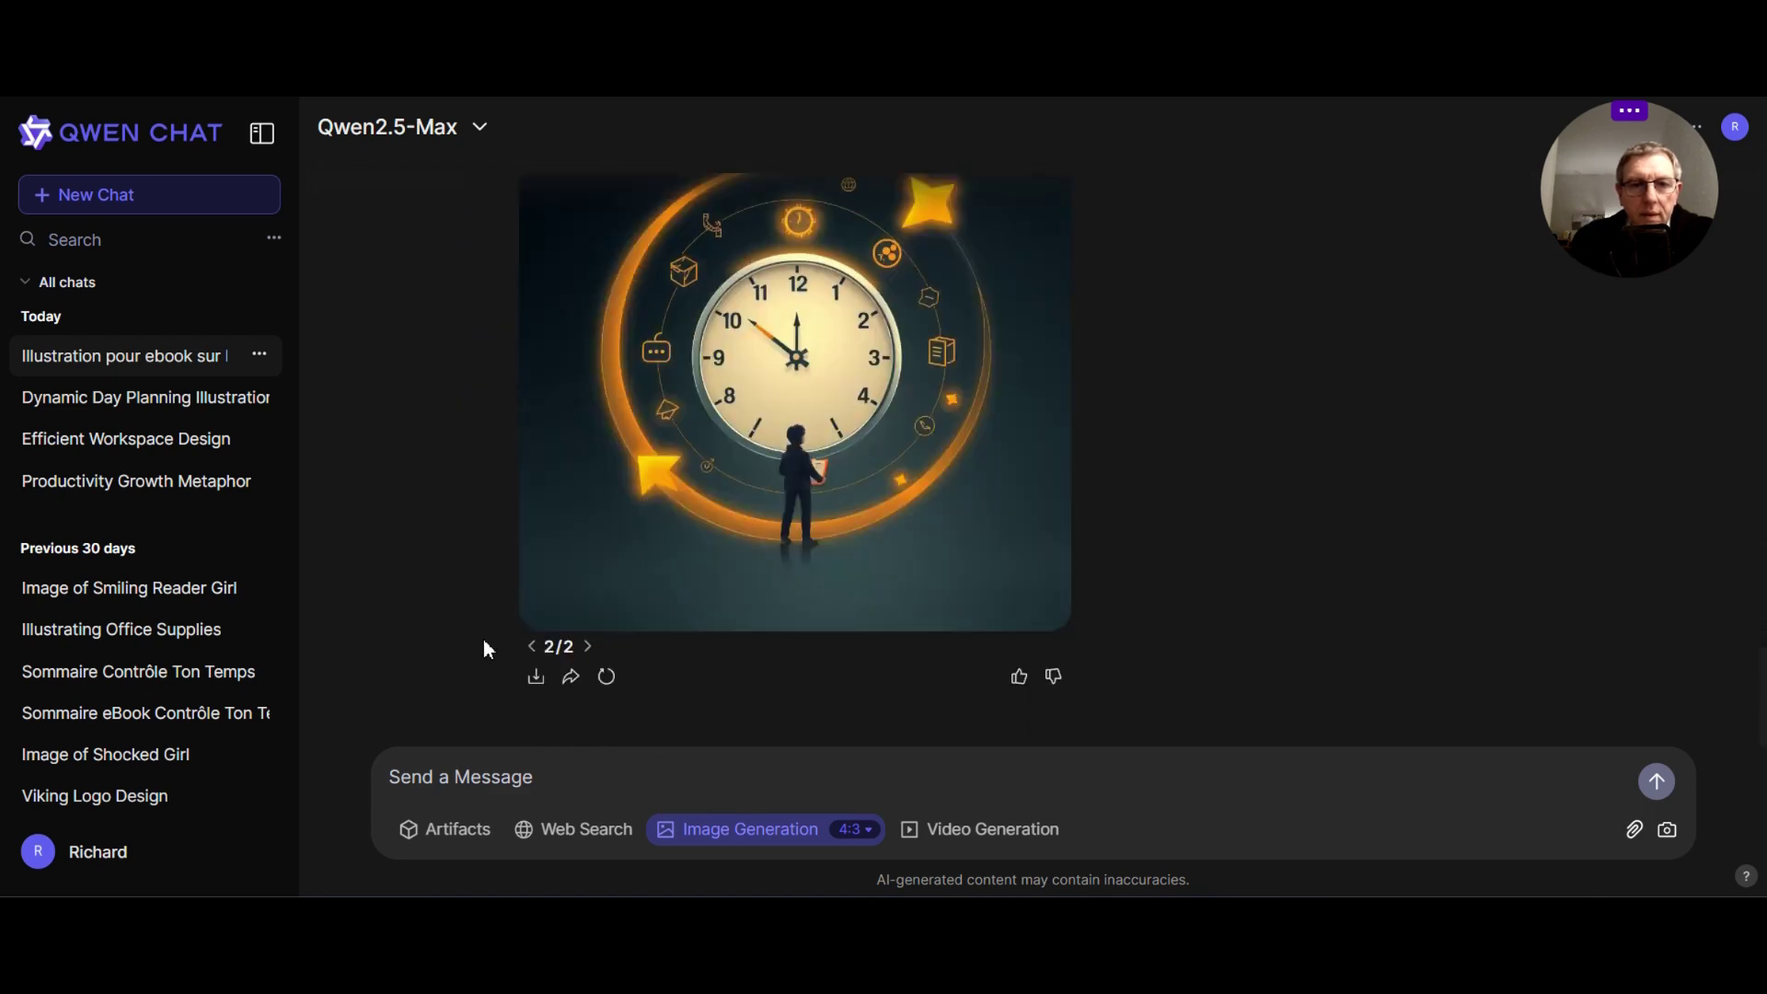
left_click(531, 646)
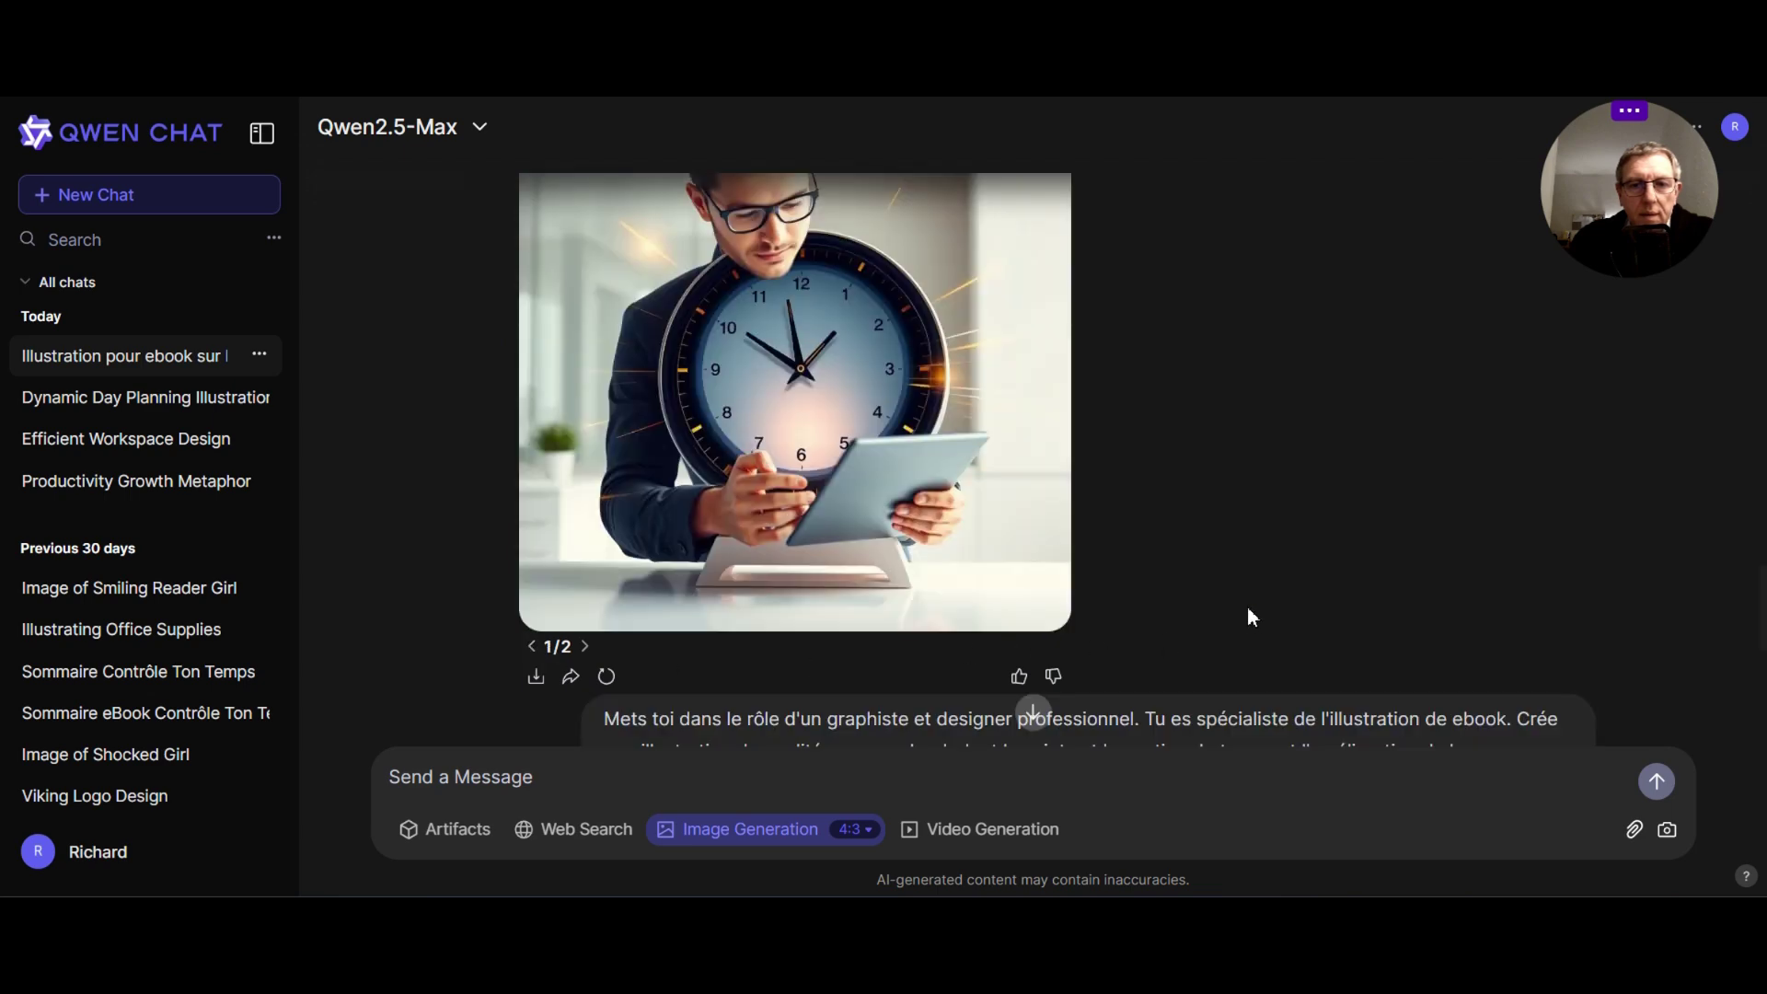
Step: Examine both versions of the 7:31 PM illustration at the end of the ebook chat
scroll(1246, 605, "down", 5)
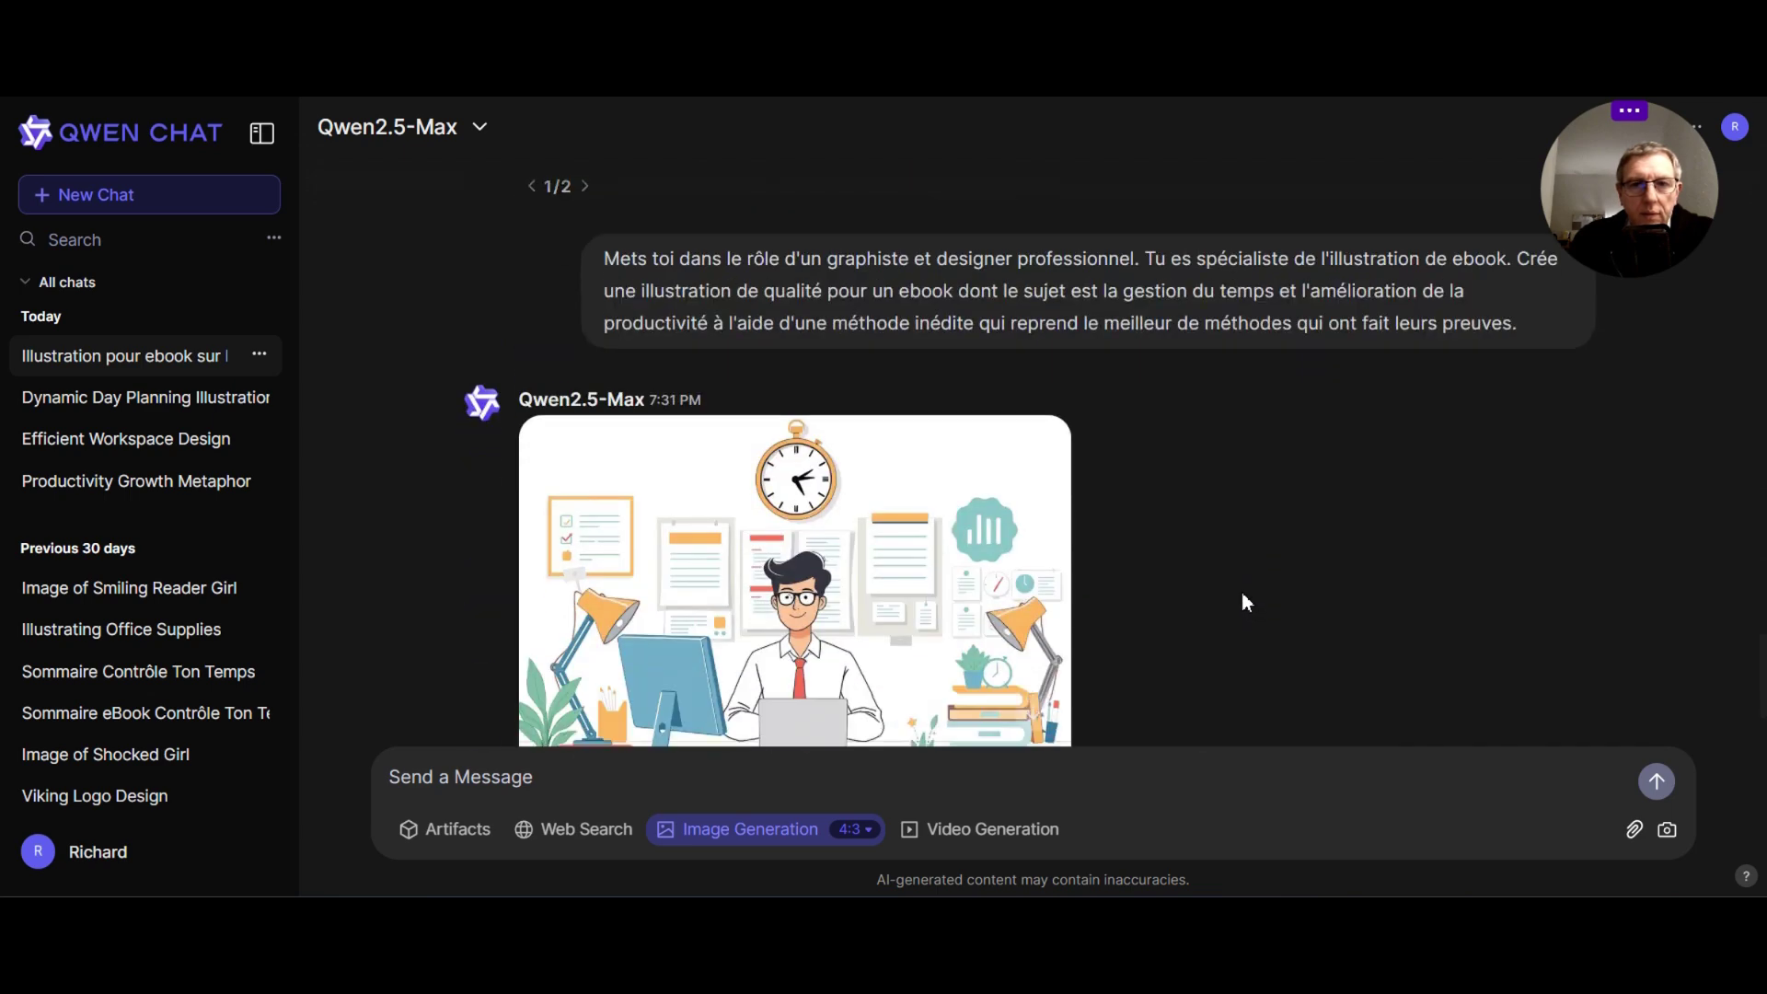
scroll(1242, 594, "down", 2)
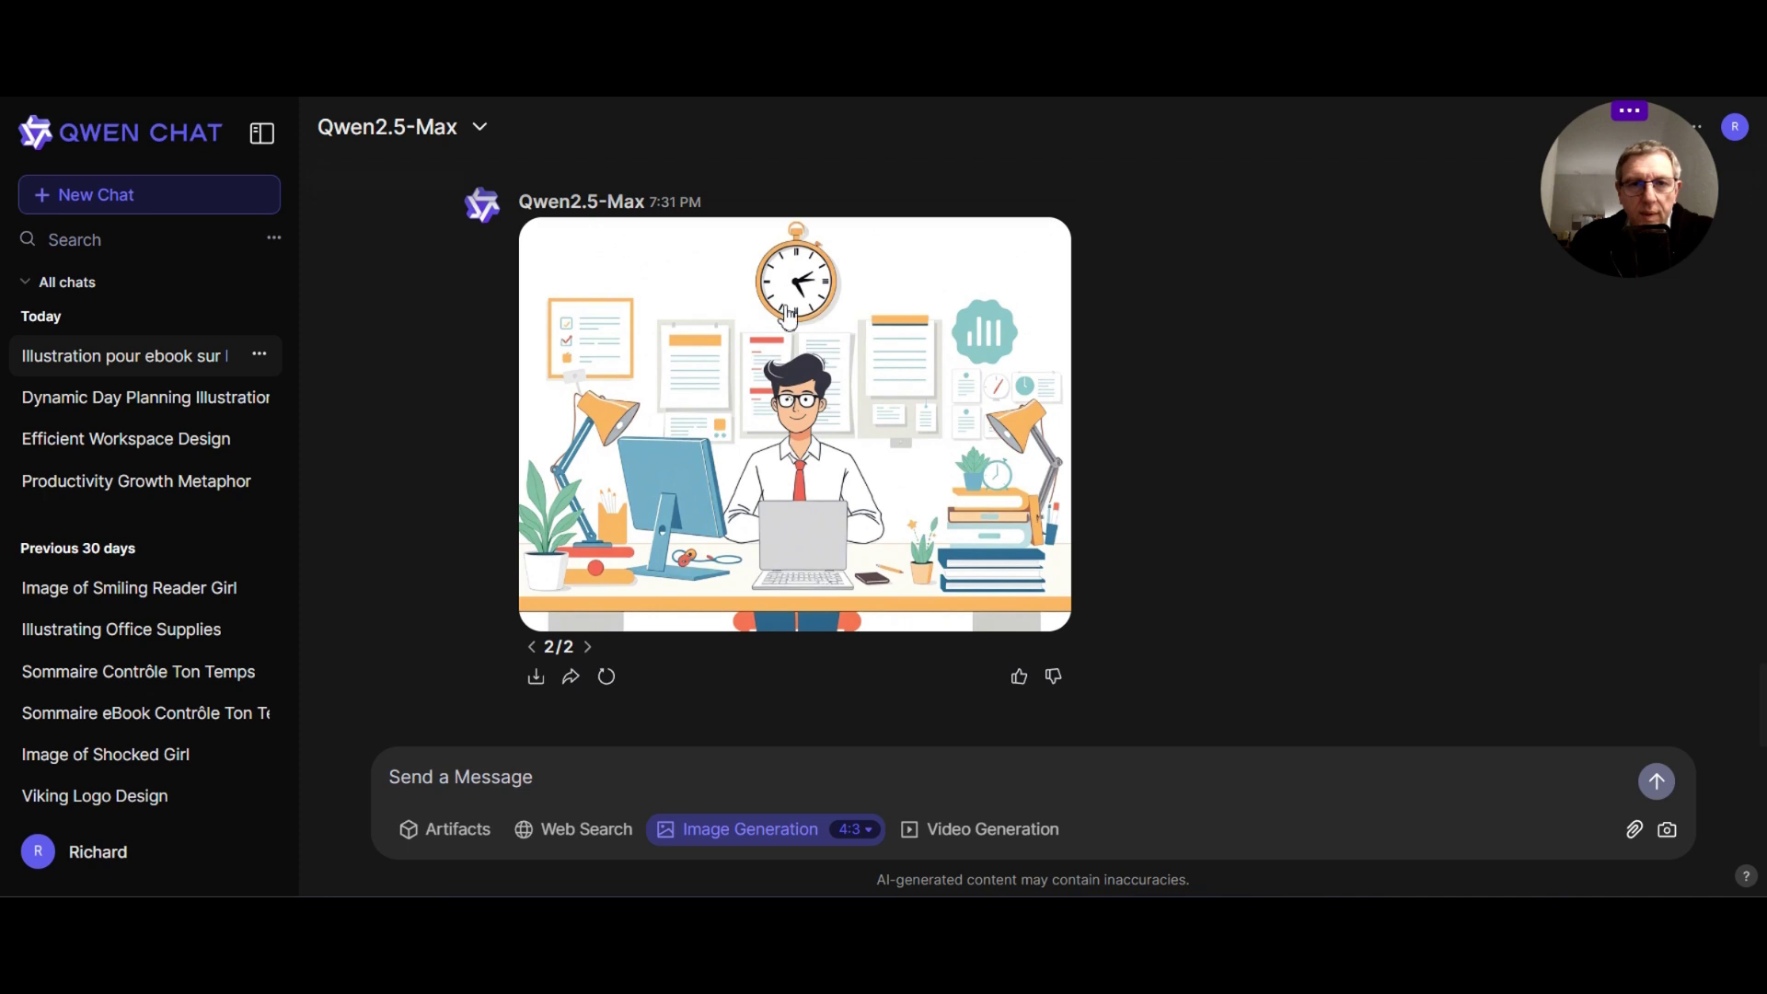
left_click(532, 647)
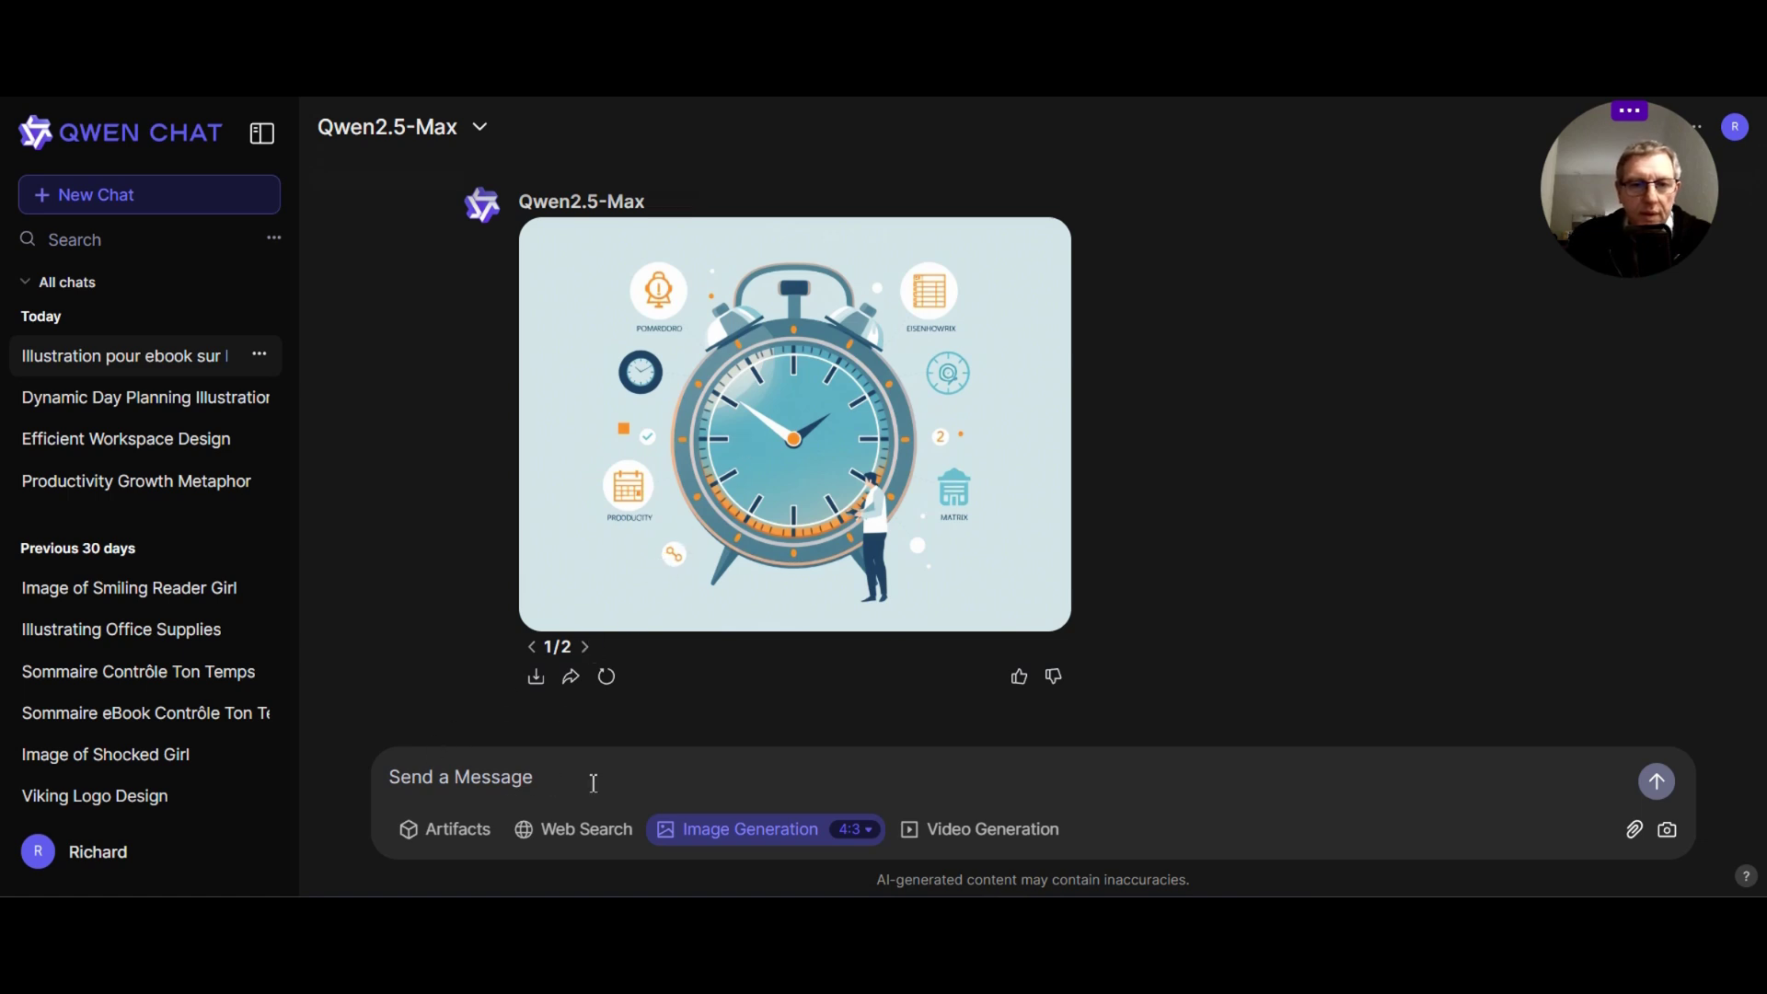
Step: Set the image ratio to 16:9 and submit a copy of the chat's graphic-designer prompt for the time-management ebook illustration
left_click(871, 833)
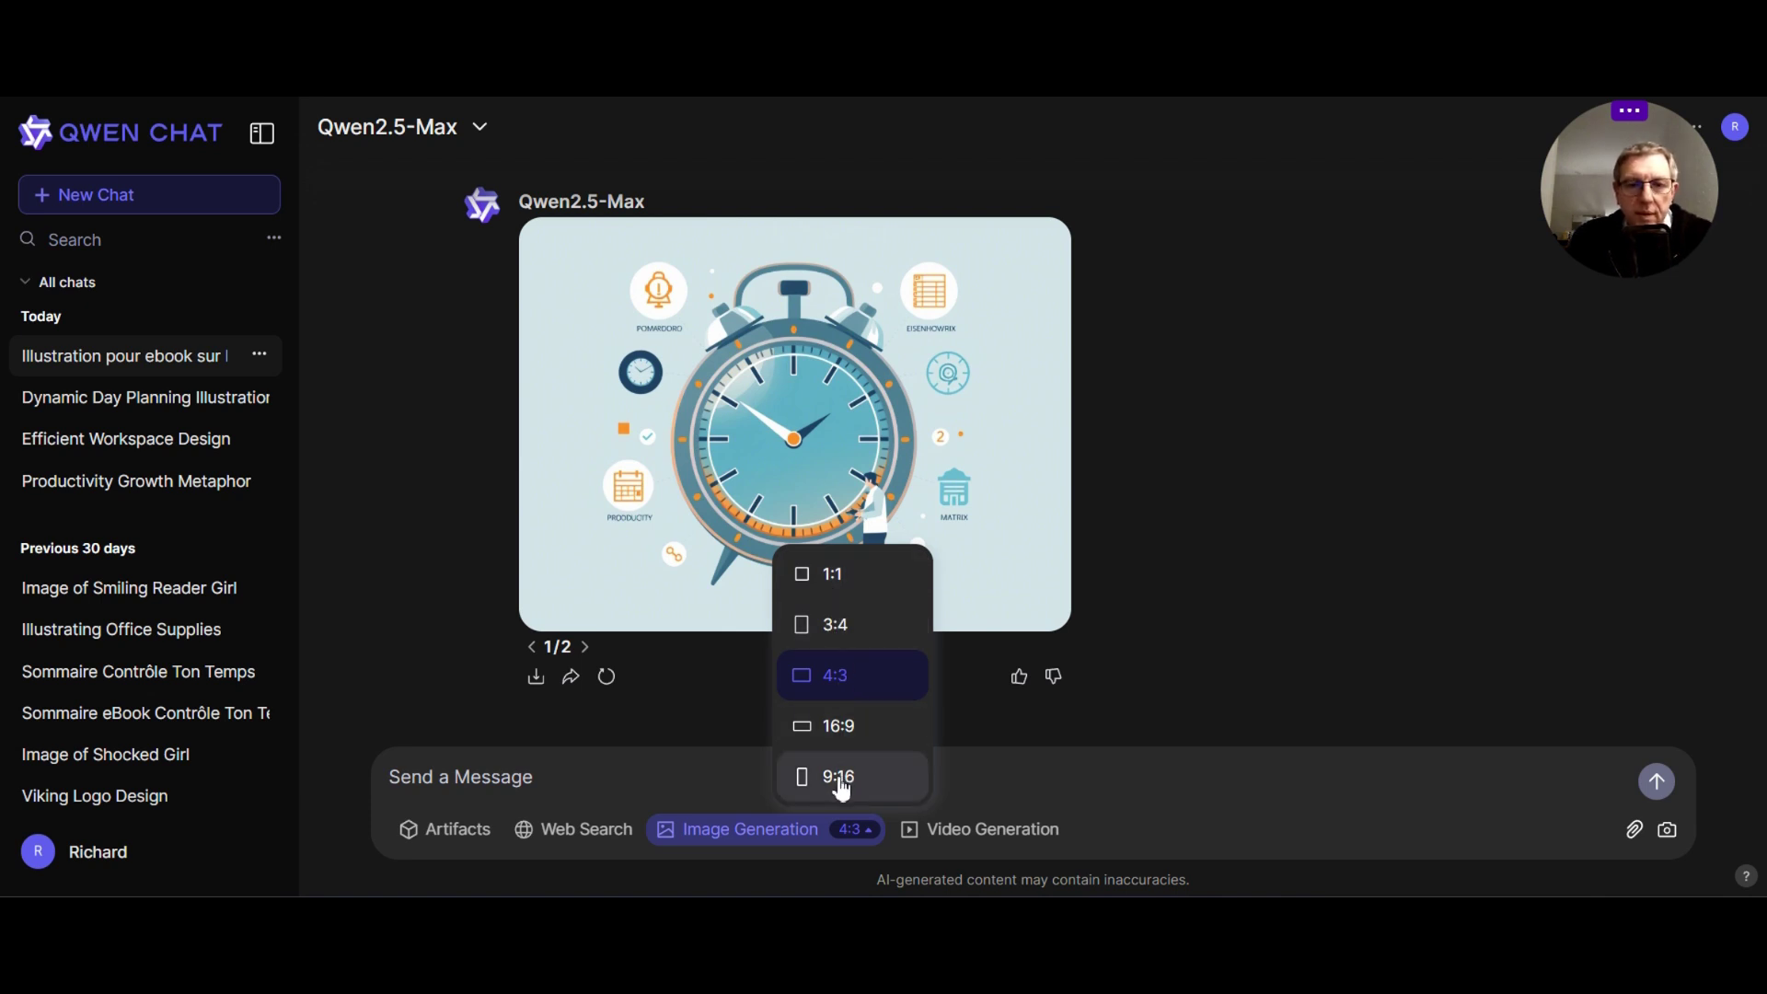
left_click(838, 727)
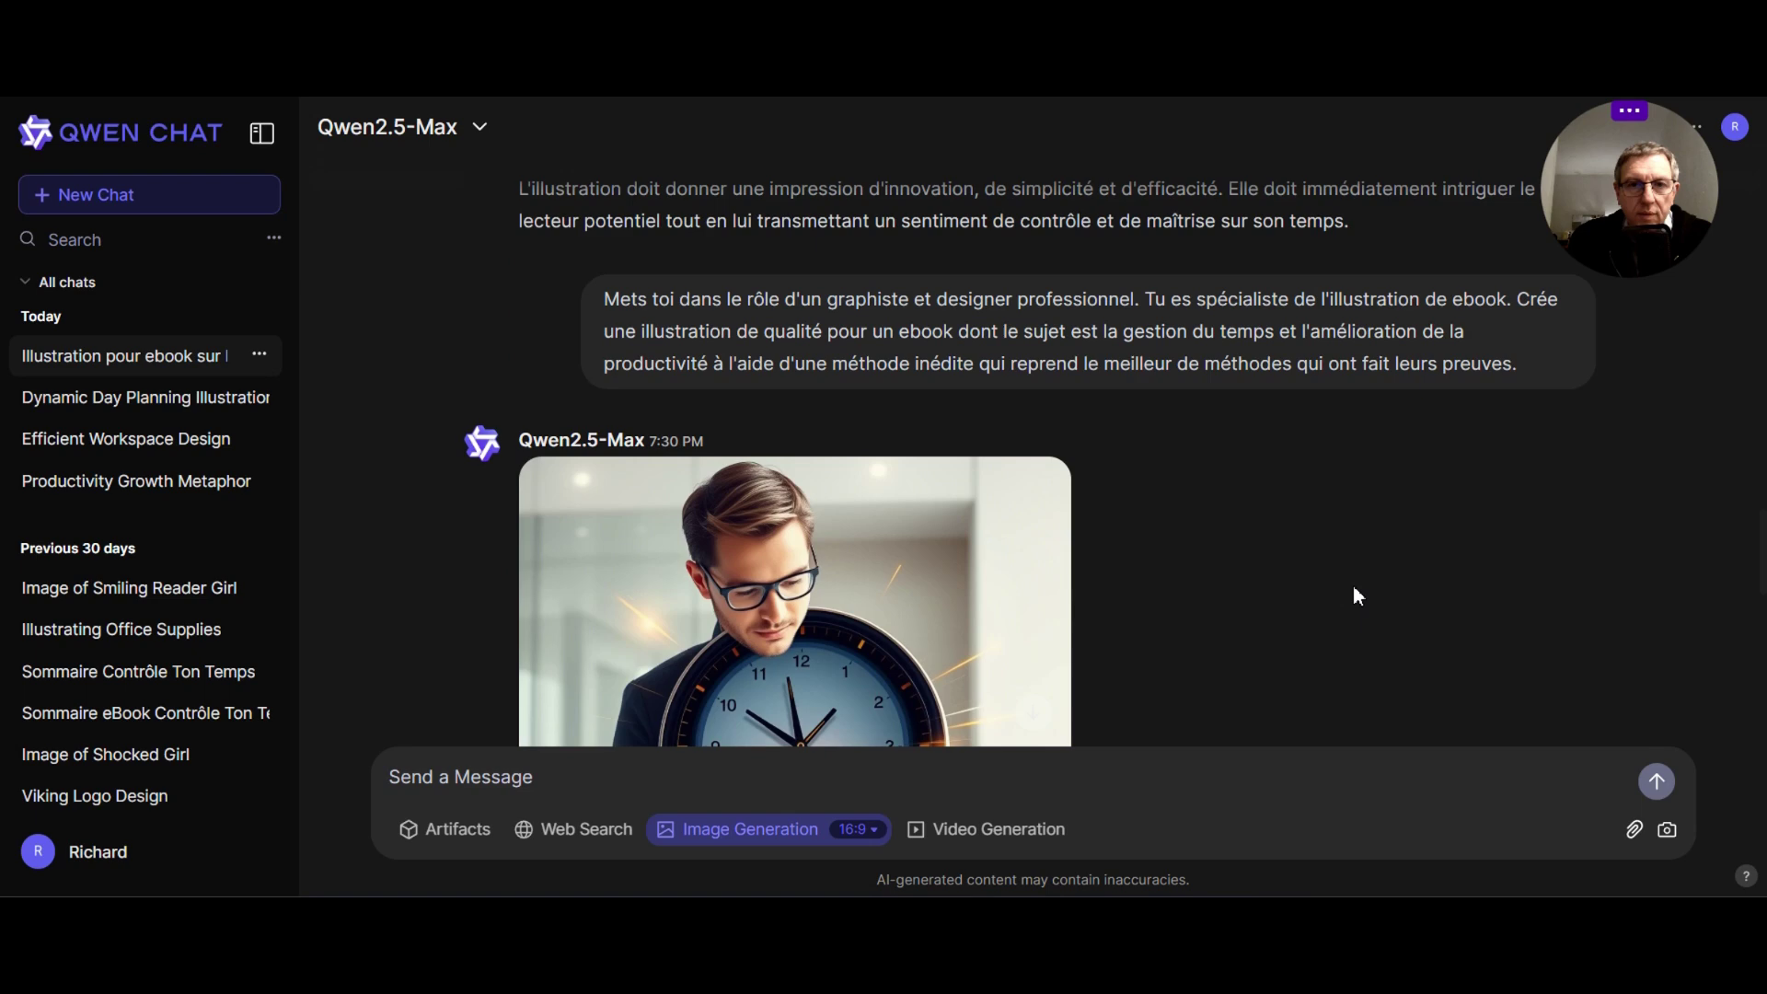
scroll(1353, 593, "up", 3)
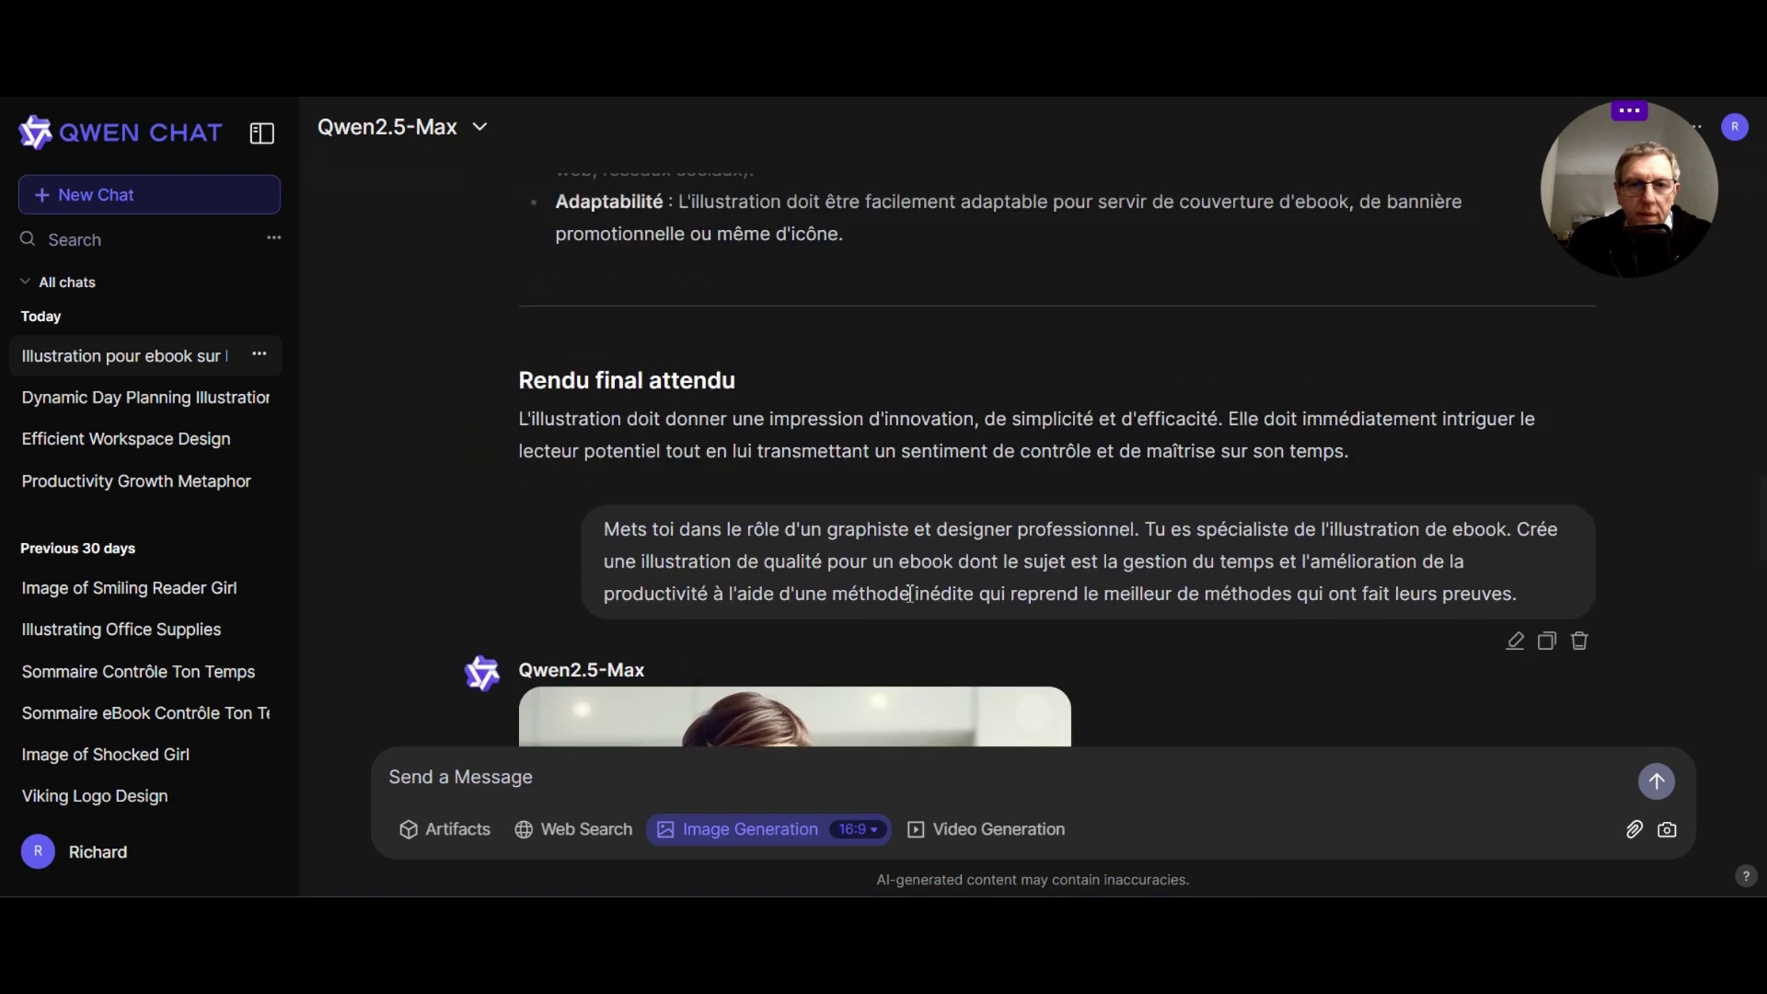
left_click_drag(604, 529, 1523, 602)
right_click(1237, 552)
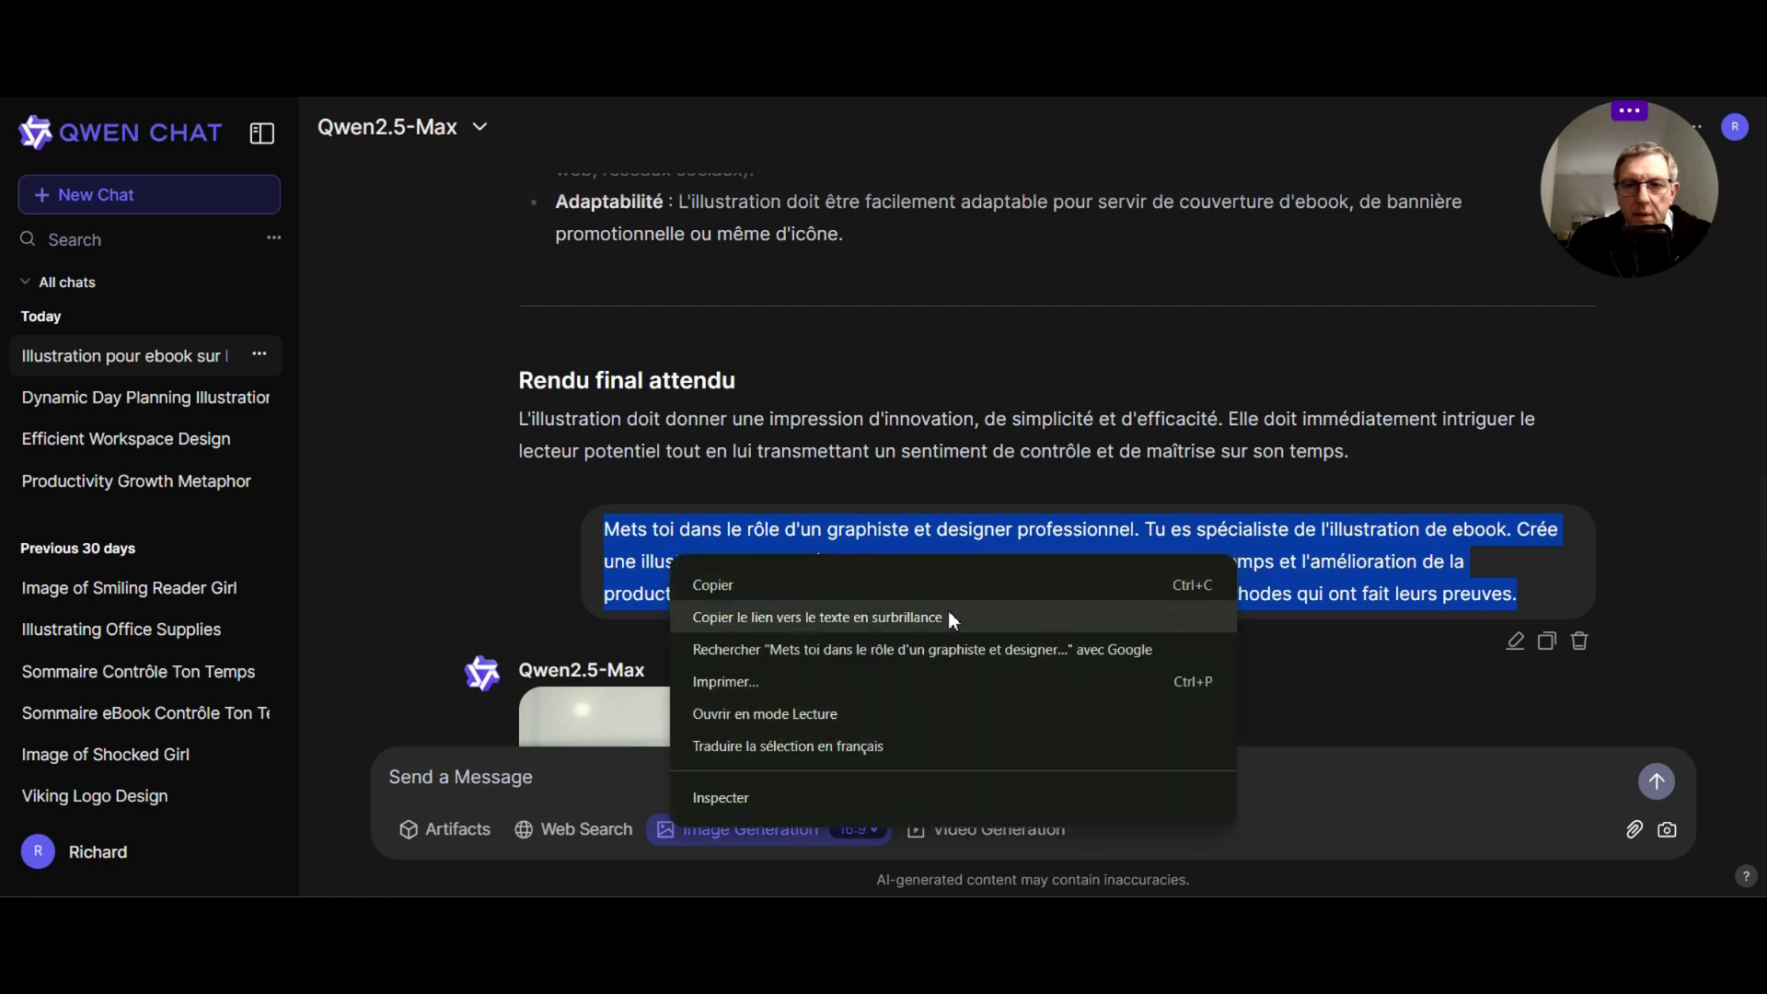
left_click(766, 587)
scroll(957, 653, "down", 5)
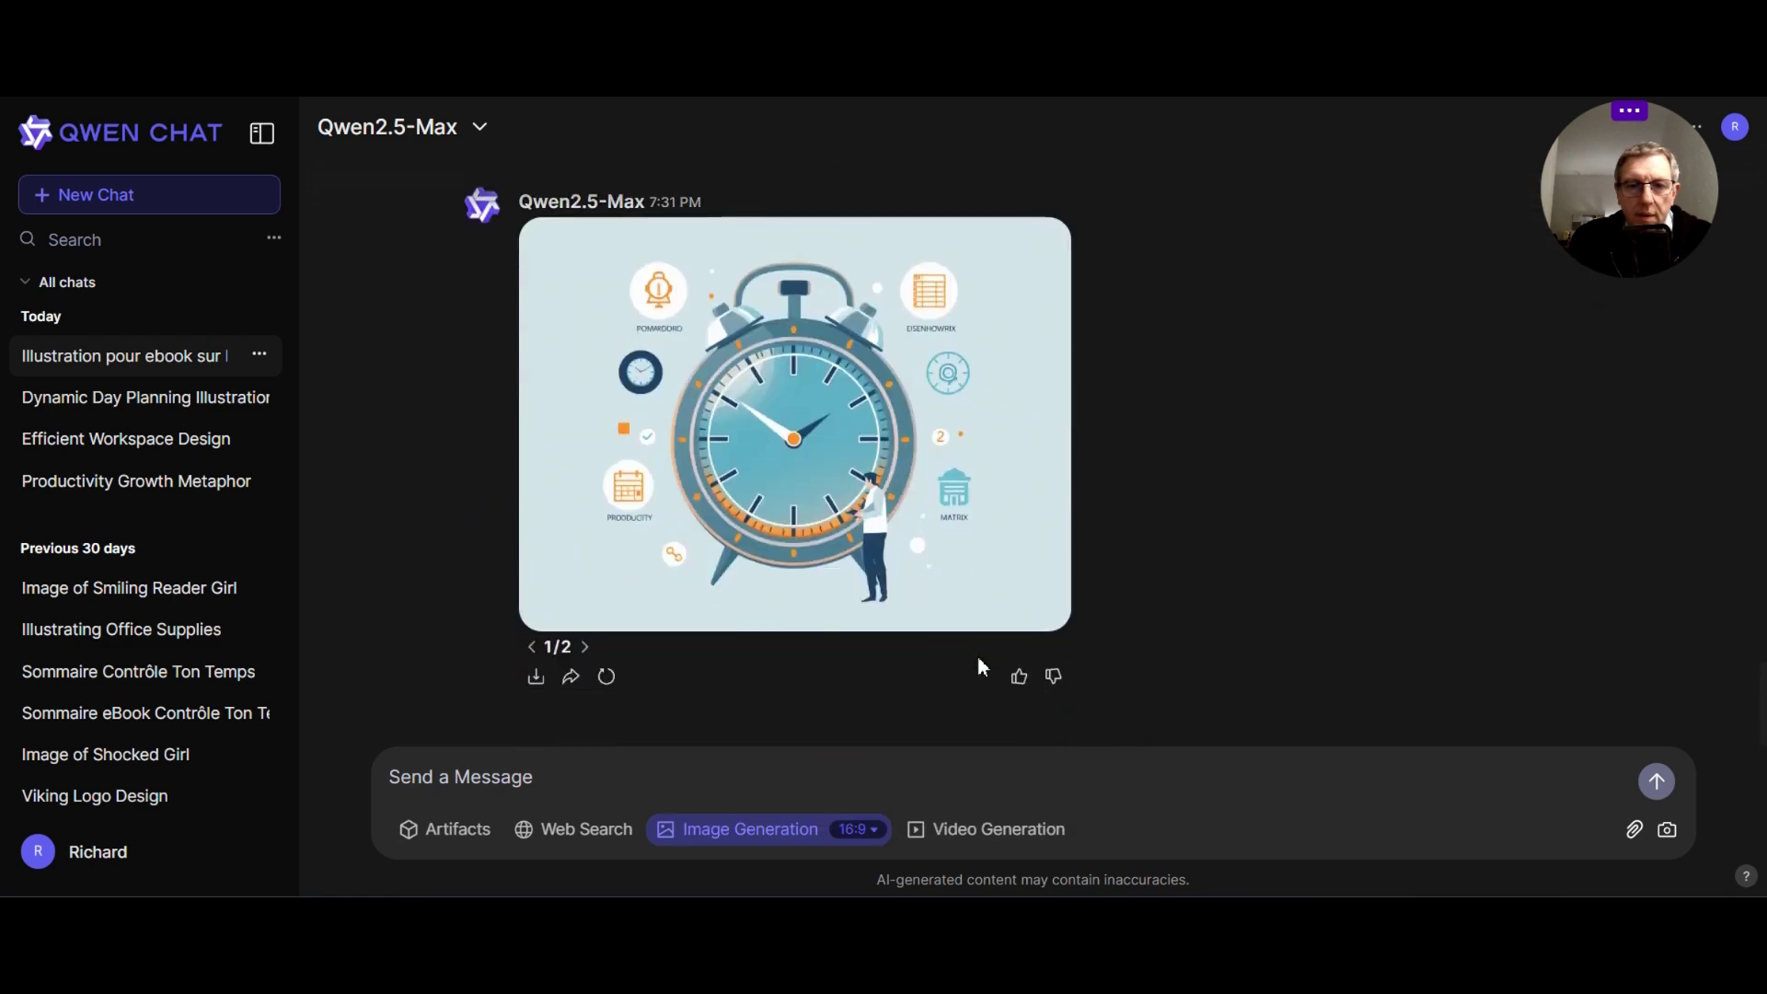
right_click(719, 767)
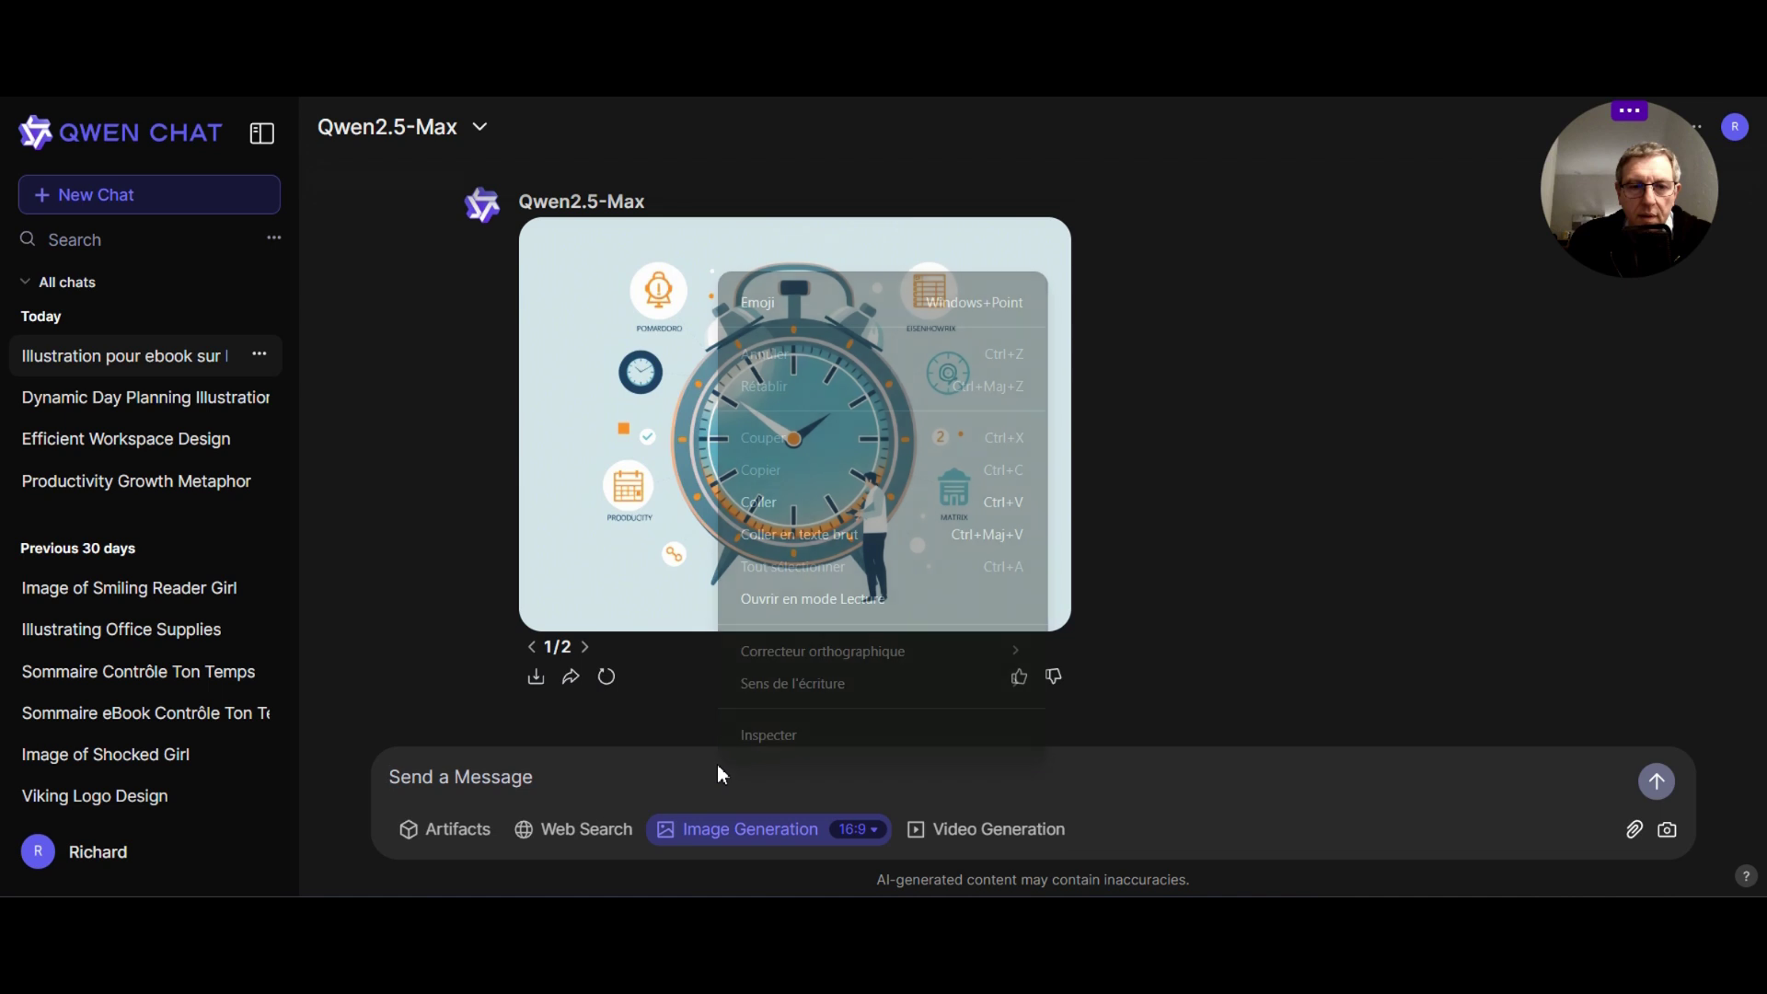
left_click(764, 500)
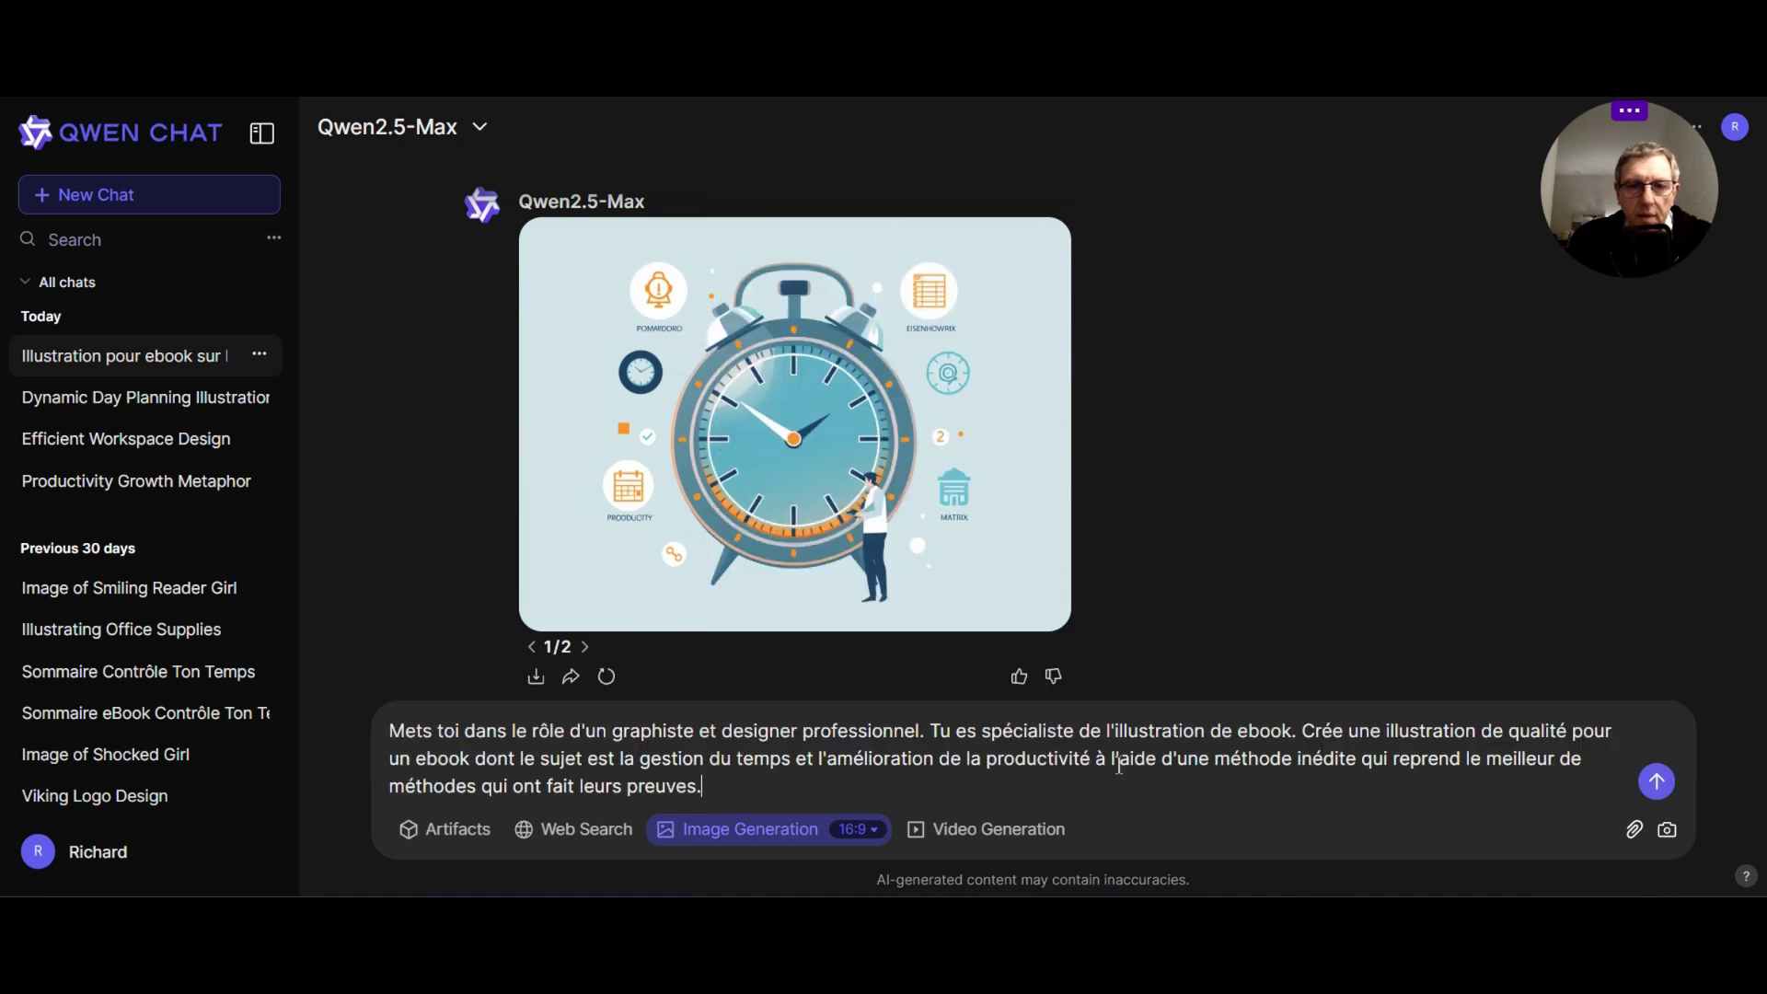
left_click(1656, 781)
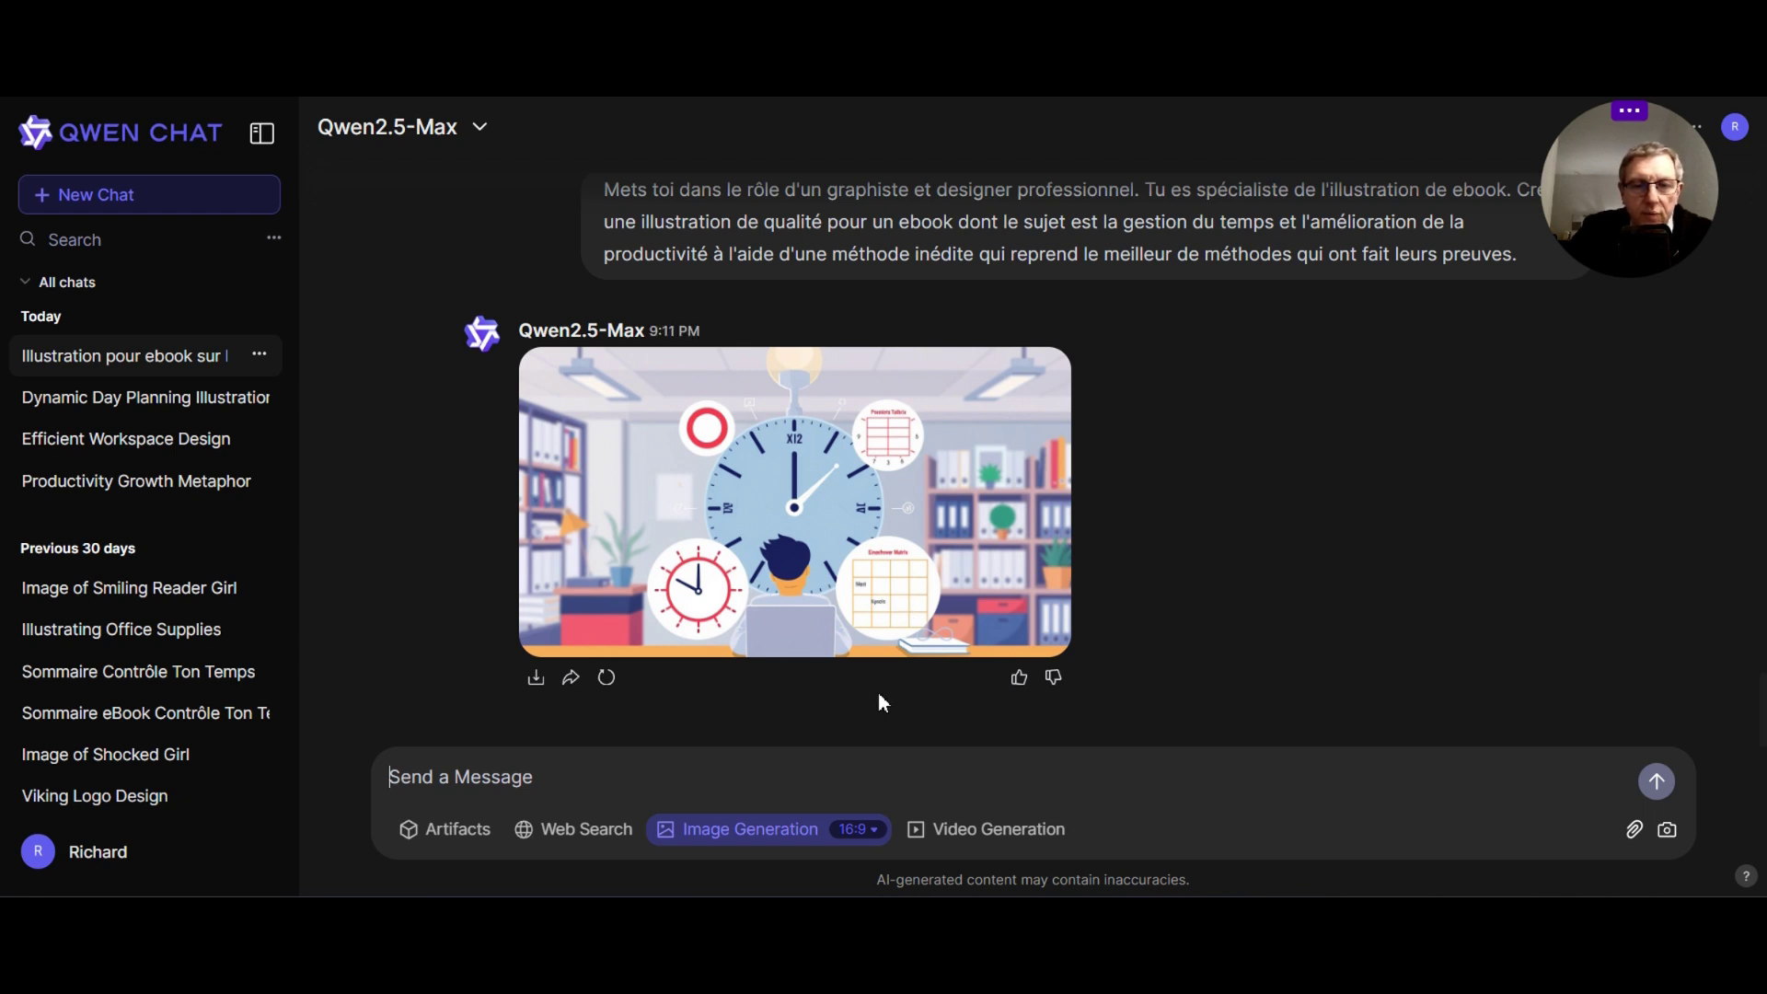
Step: Submit the same ebook illustration prompt again with the image ratio set to 1:1
right_click(538, 780)
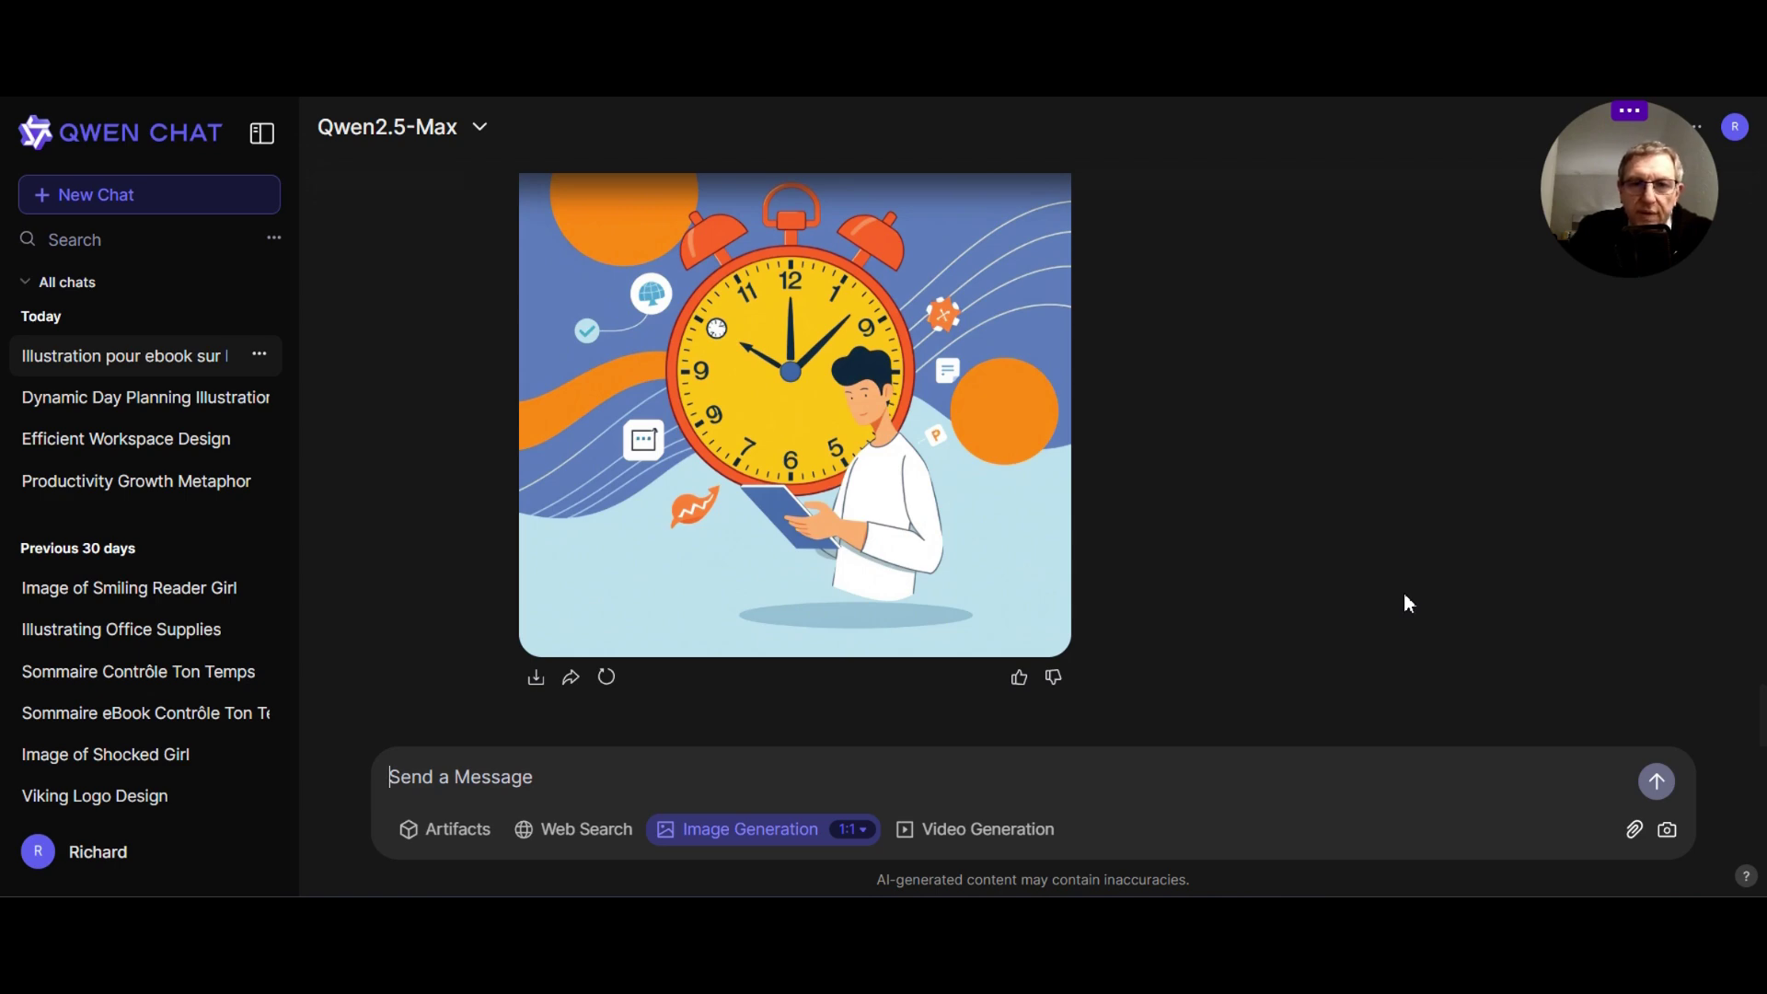
Step: Review the chat's earlier illustrations and show the second version of the 7:30 PM clock image
scroll(1404, 595, "up", 10)
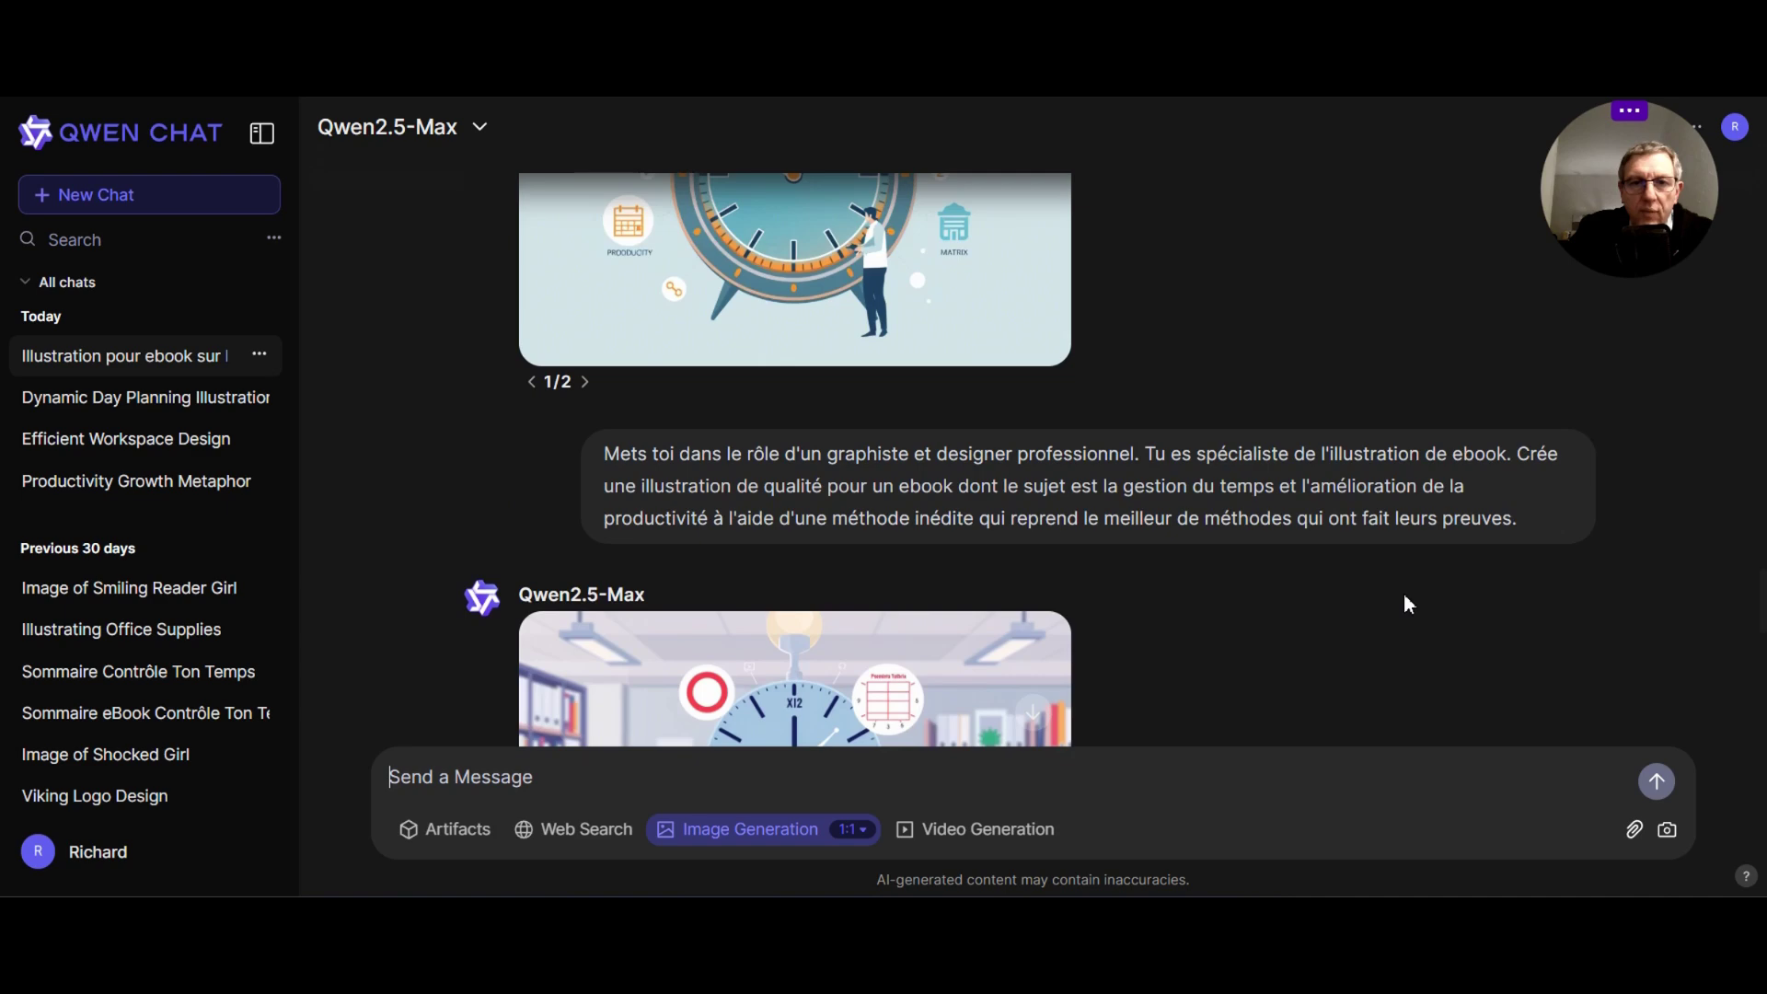
scroll(1404, 597, "down", 6)
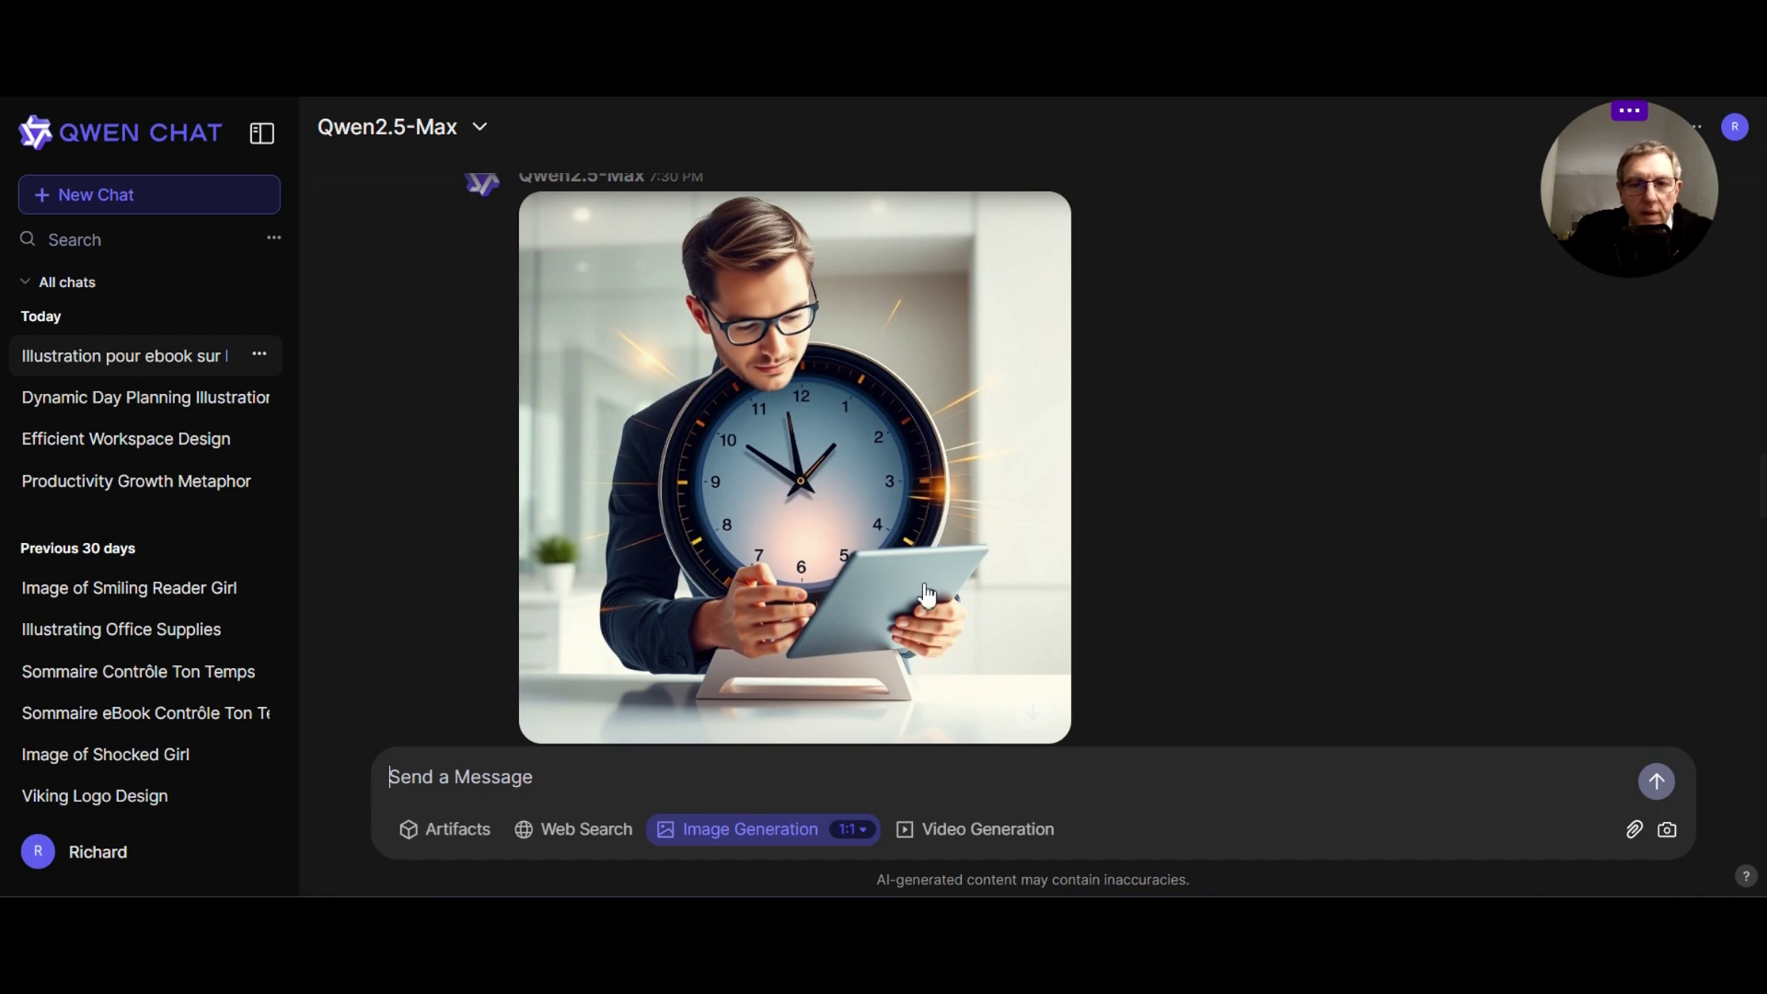
scroll(924, 587, "down", 3)
left_click(592, 533)
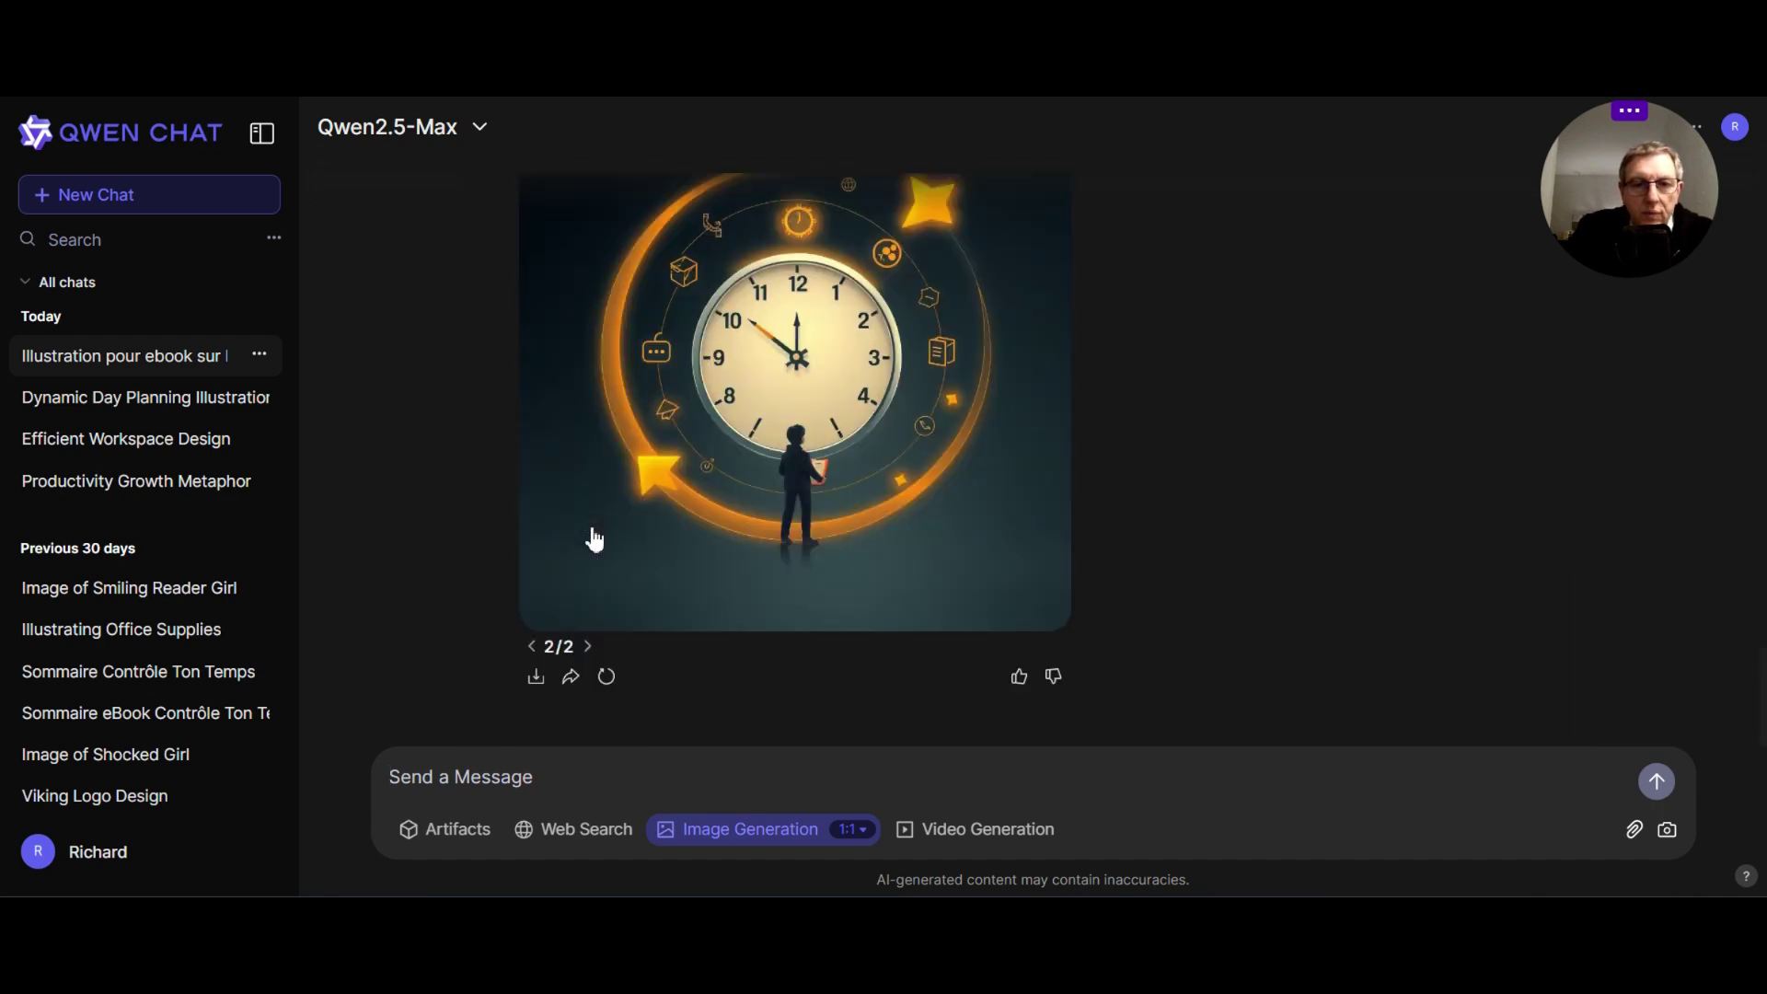
scroll(947, 501, "up", 1)
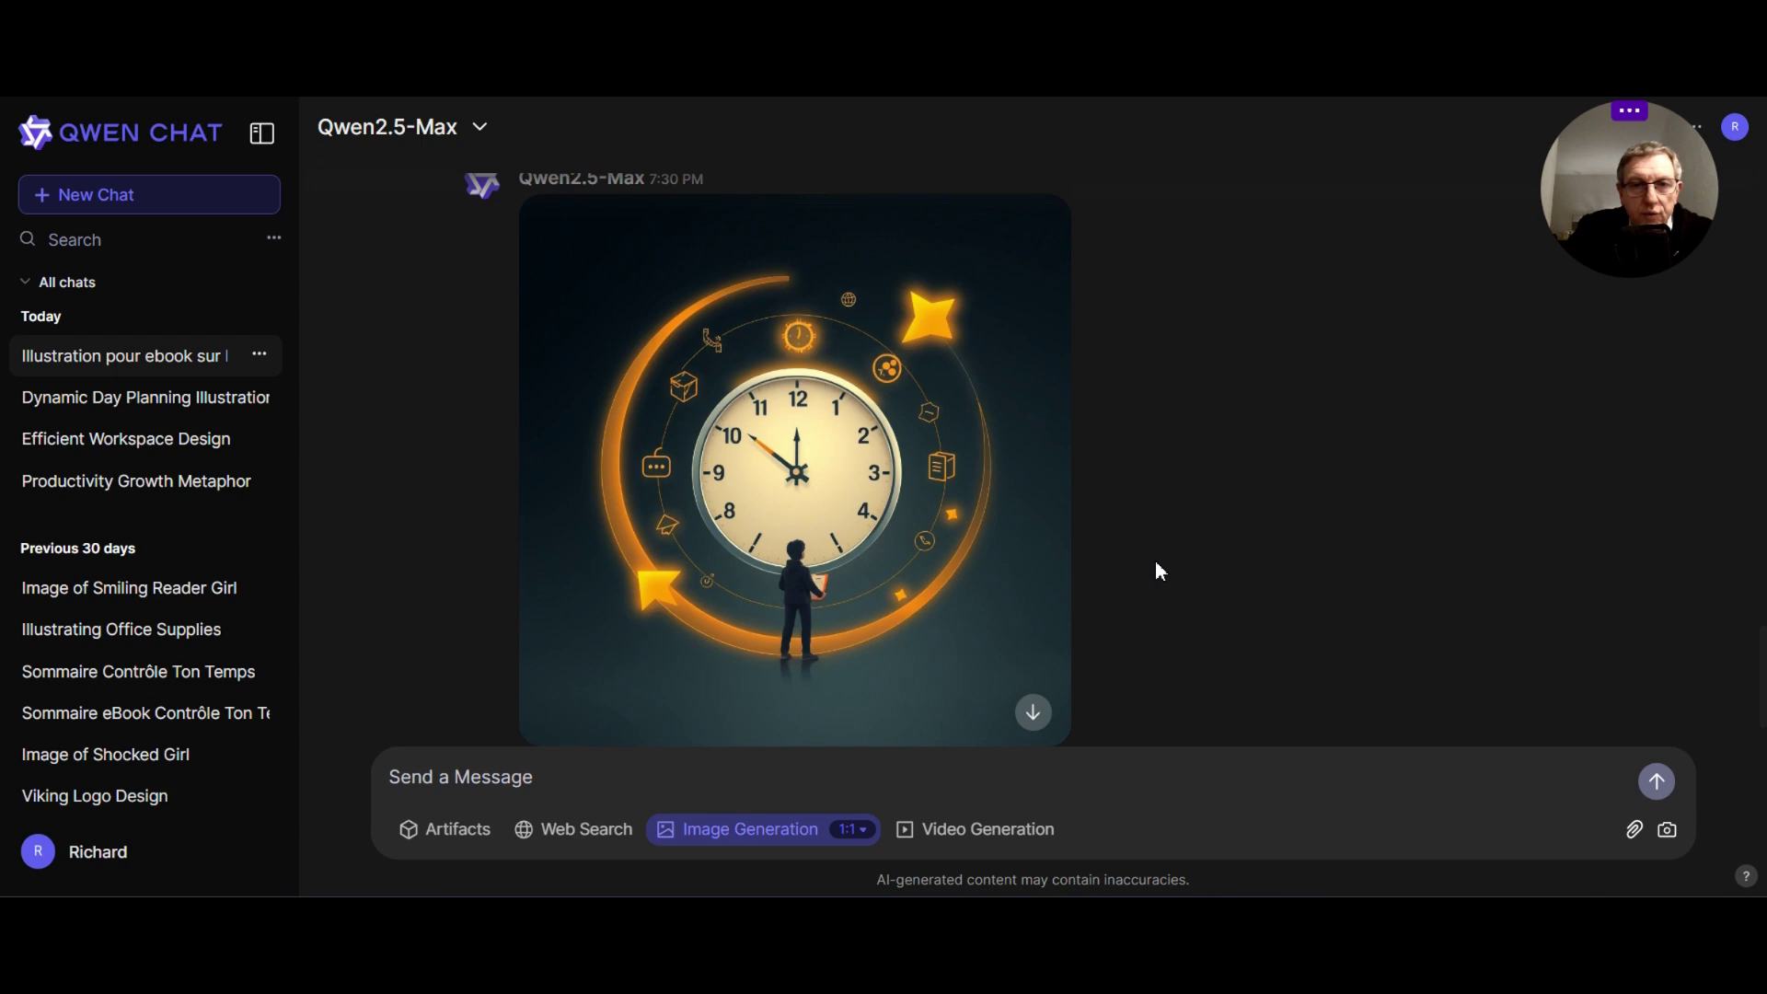
Step: Compare the image versions by showing the first version of the 7:30 PM clock illustration and of the 7:31 PM office illustration
scroll(1157, 564, "down", 1)
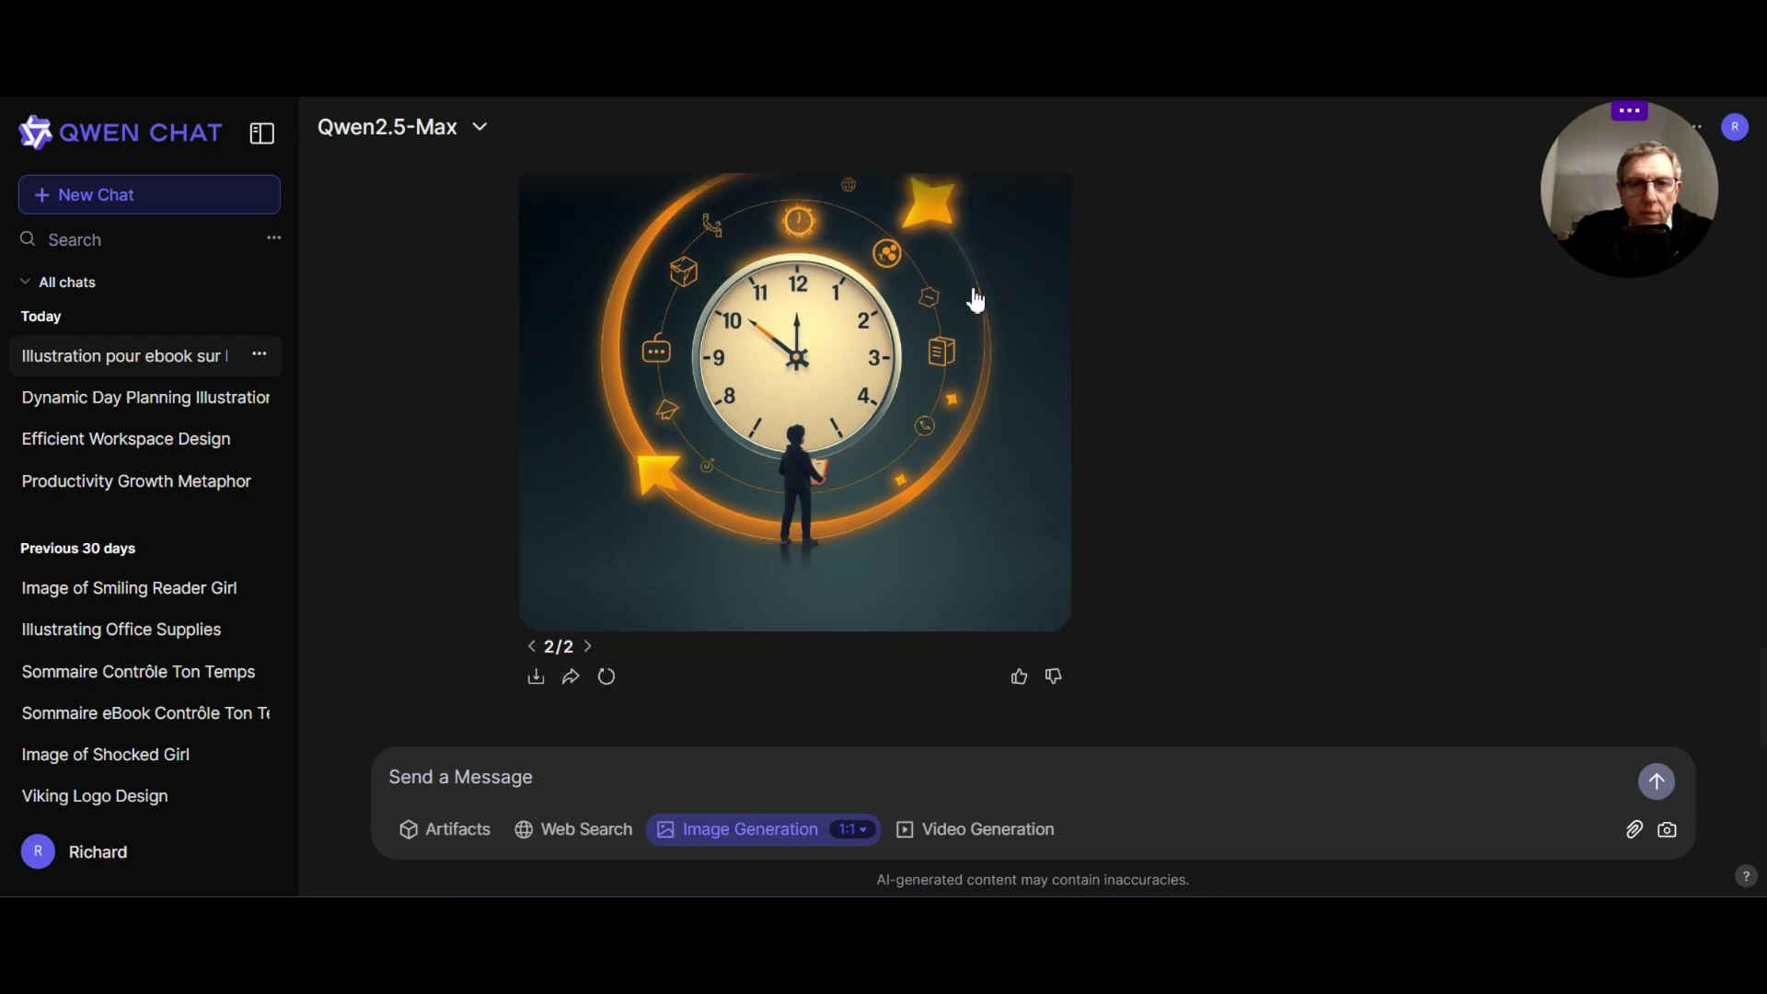
scroll(678, 639, "up", 2)
scroll(620, 682, "down", 2)
left_click(532, 647)
scroll(1276, 451, "down", 5)
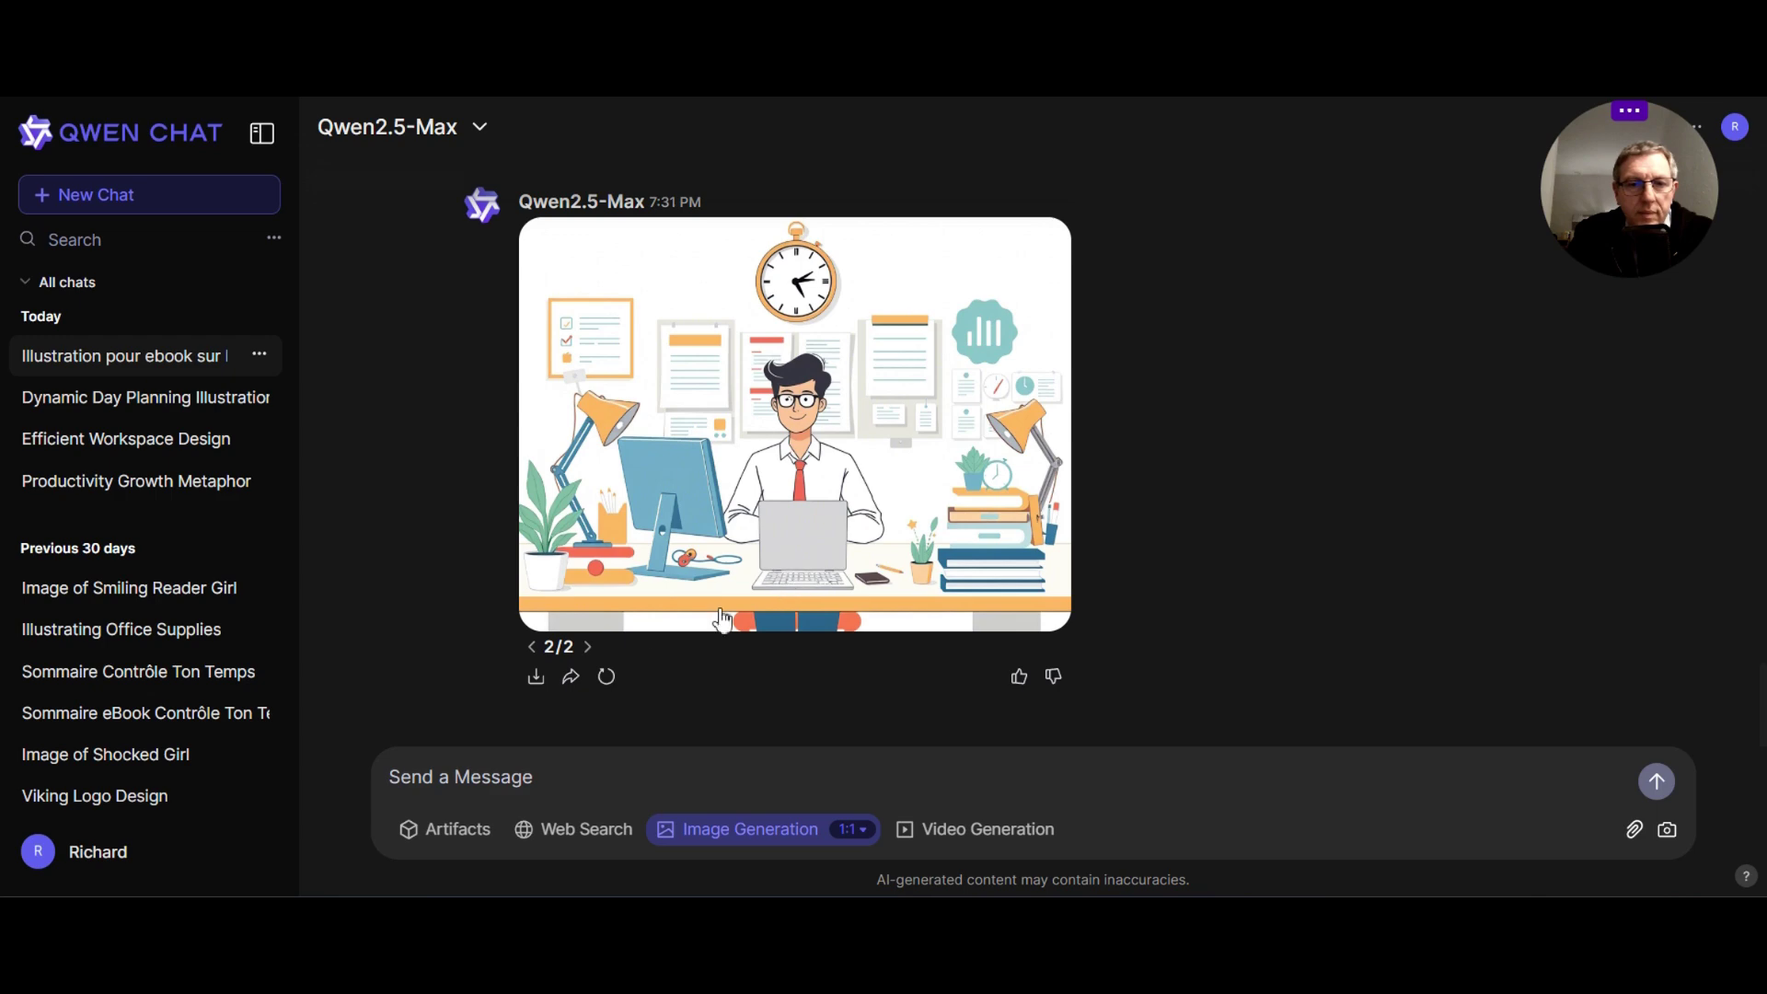
left_click(532, 647)
scroll(1029, 482, "down", 6)
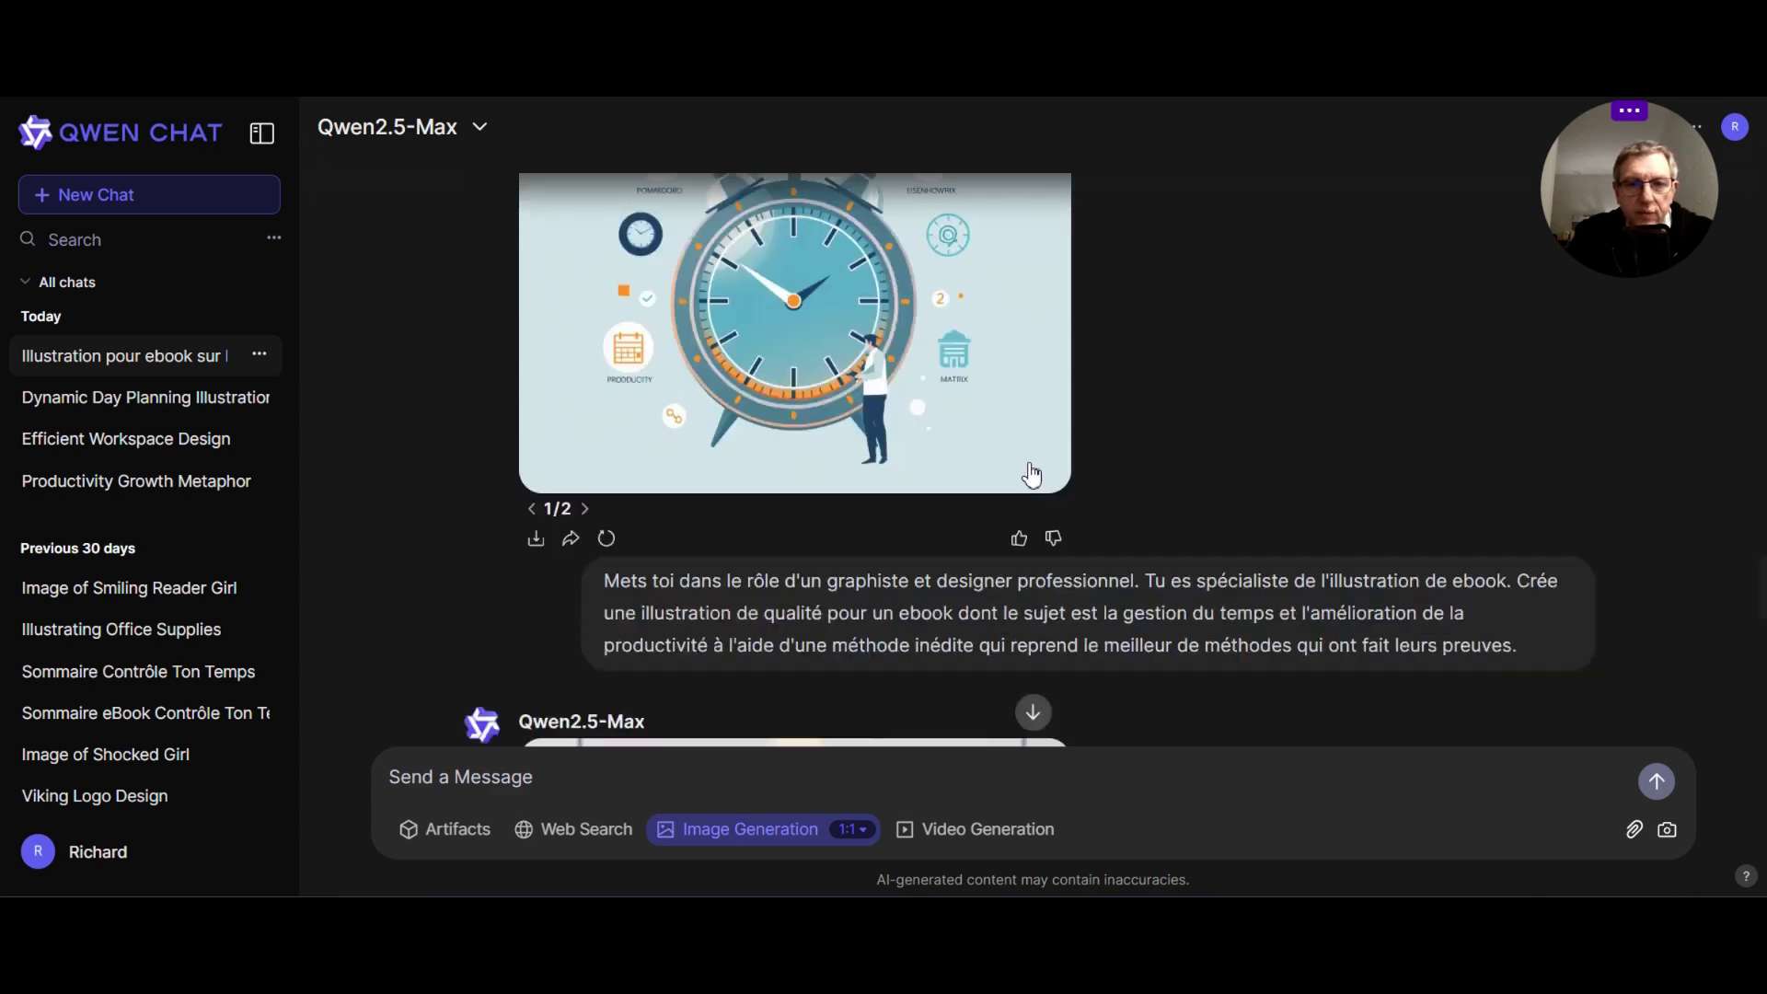
Step: Regenerate the latest 1:1 ebook illustration, showing a man with a tablet in front of an orange alarm clock
scroll(1185, 436, "down", 1)
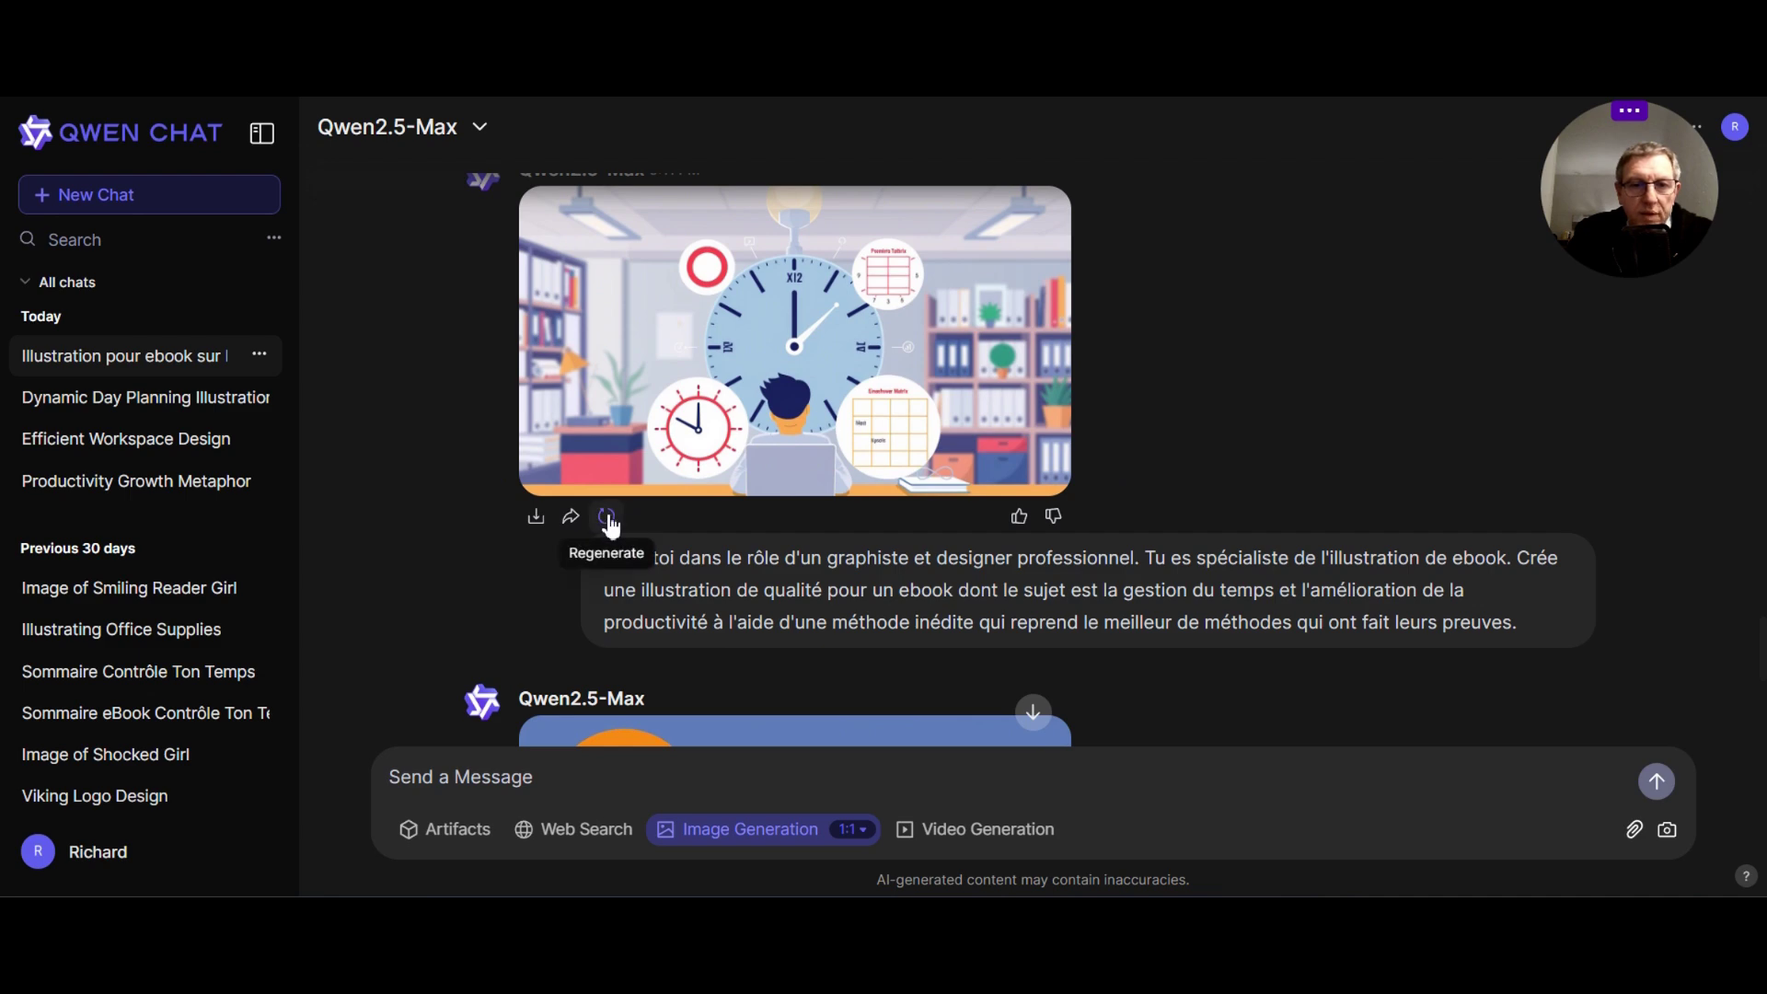
scroll(615, 520, "down", 1)
scroll(618, 529, "down", 5)
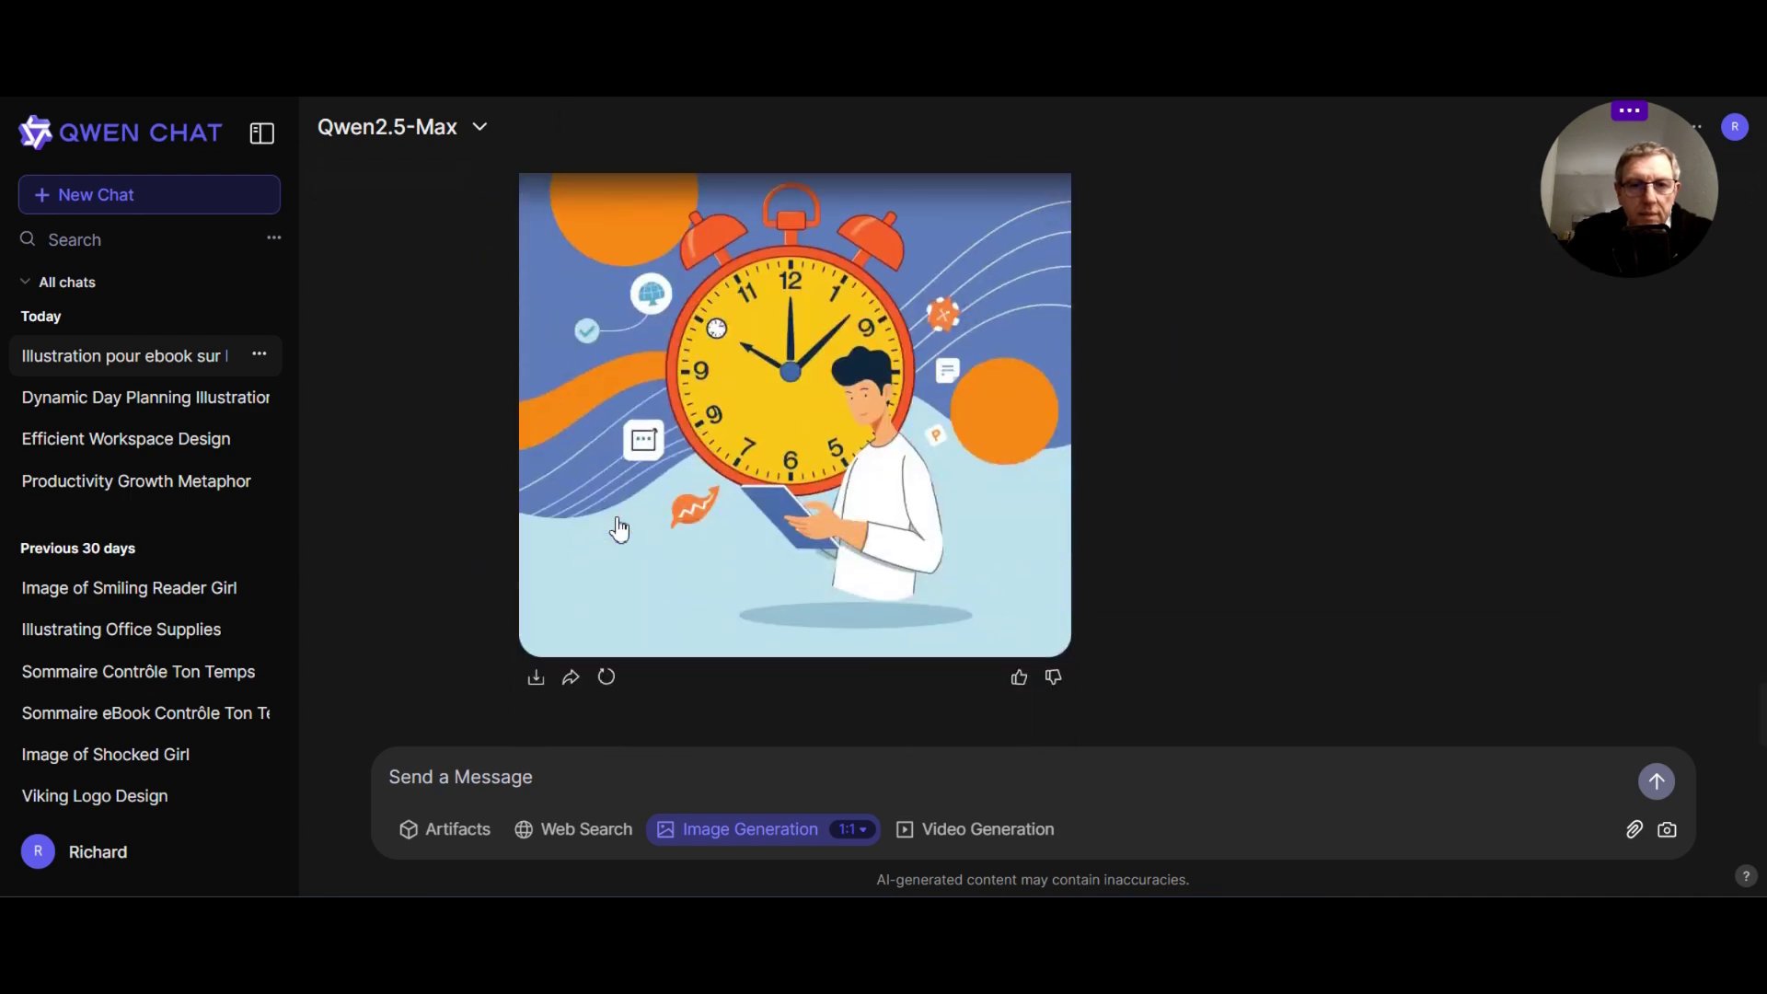
left_click(607, 678)
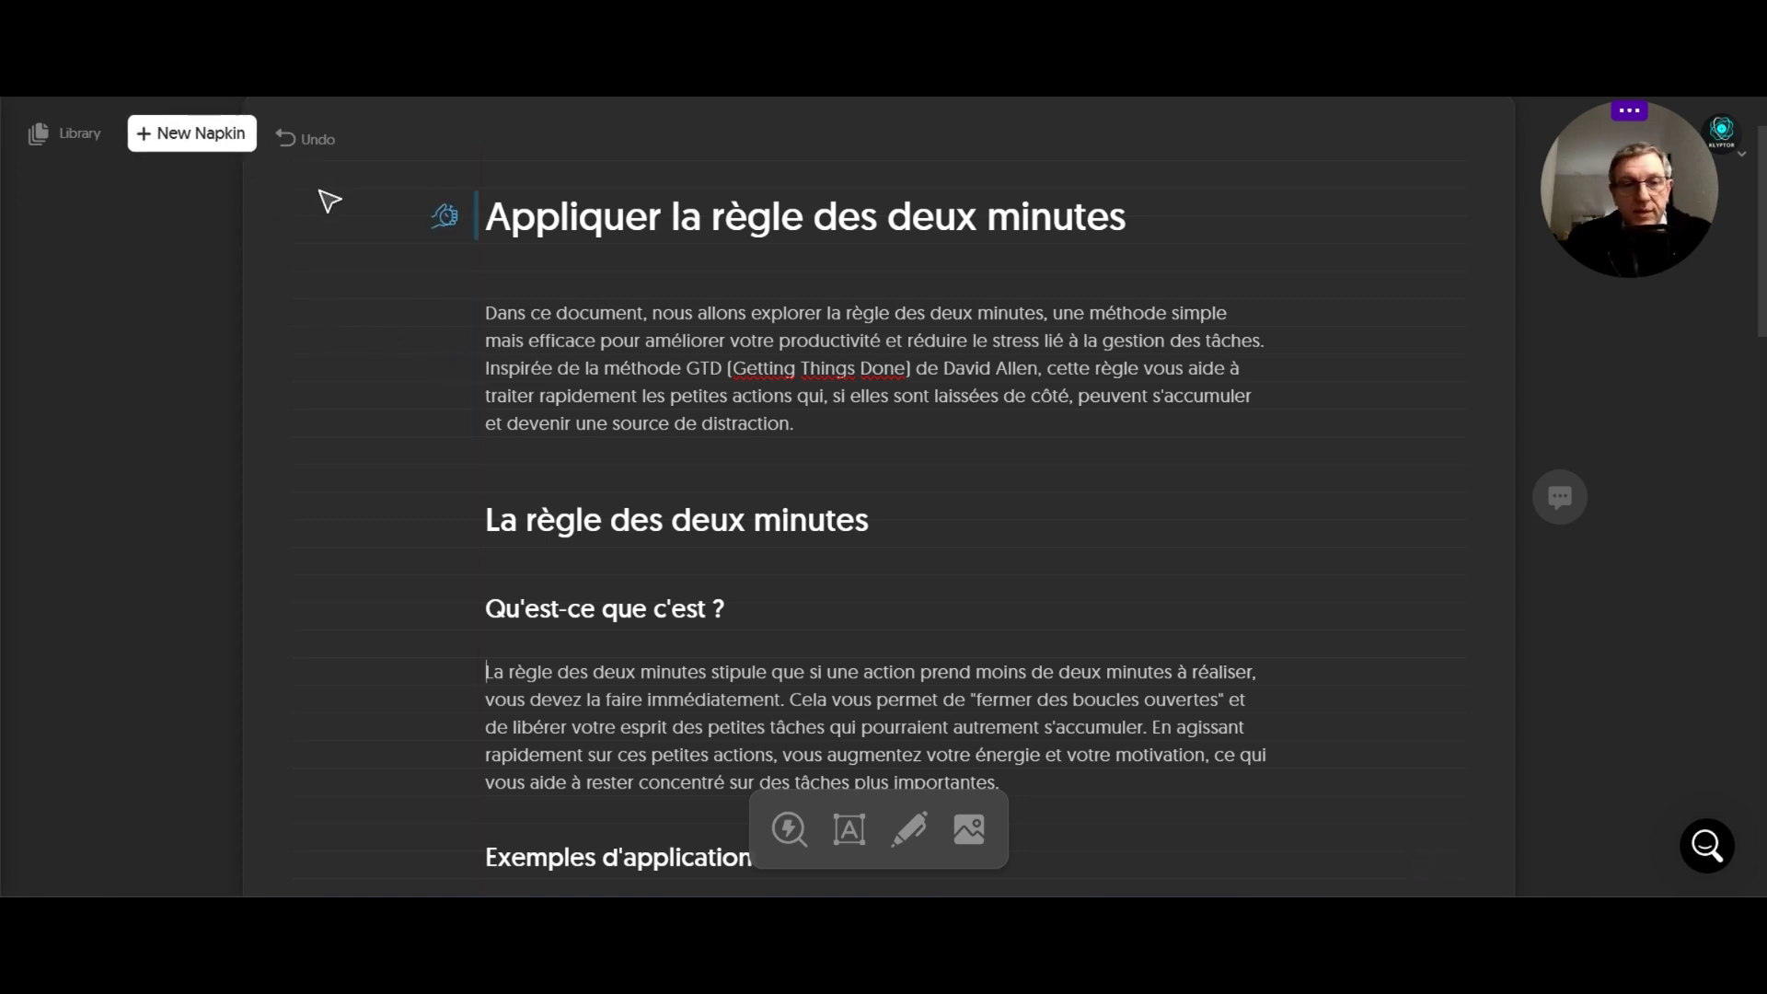
Step: Switch to Napkin and examine the two-minute rule document through its conclusion and the diagram of the rule's advantages
scroll(350, 267, "down", 5)
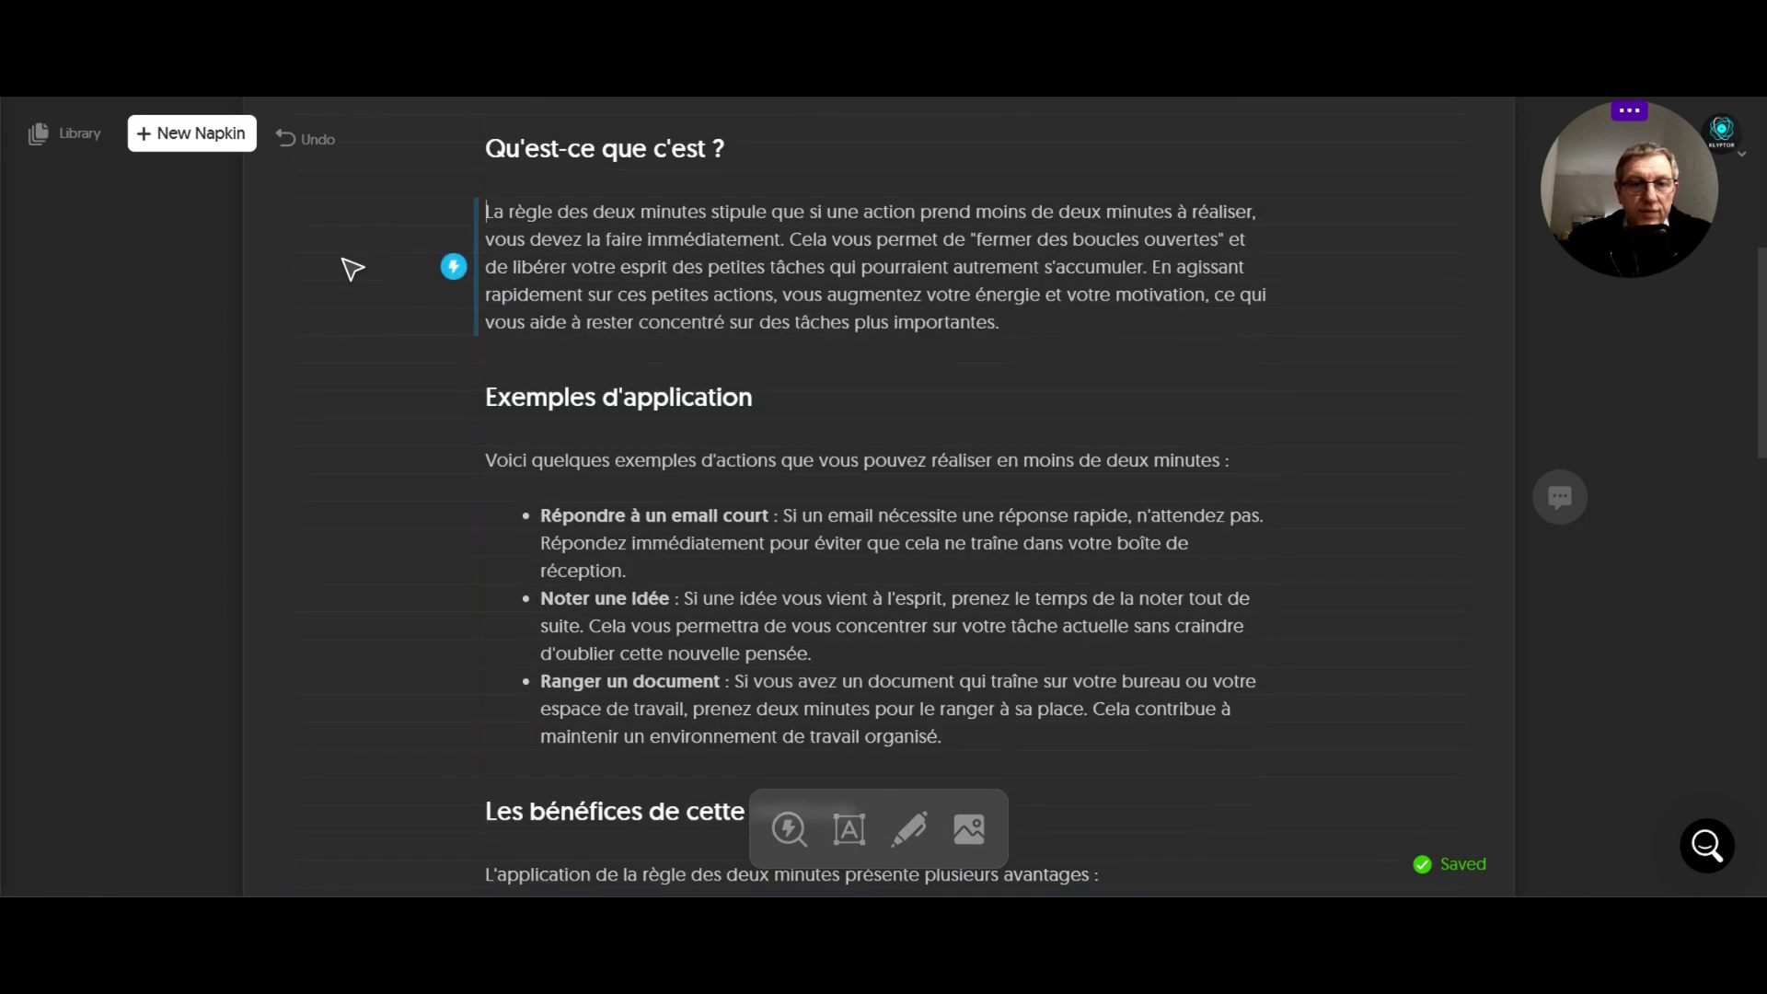
scroll(350, 267, "down", 13)
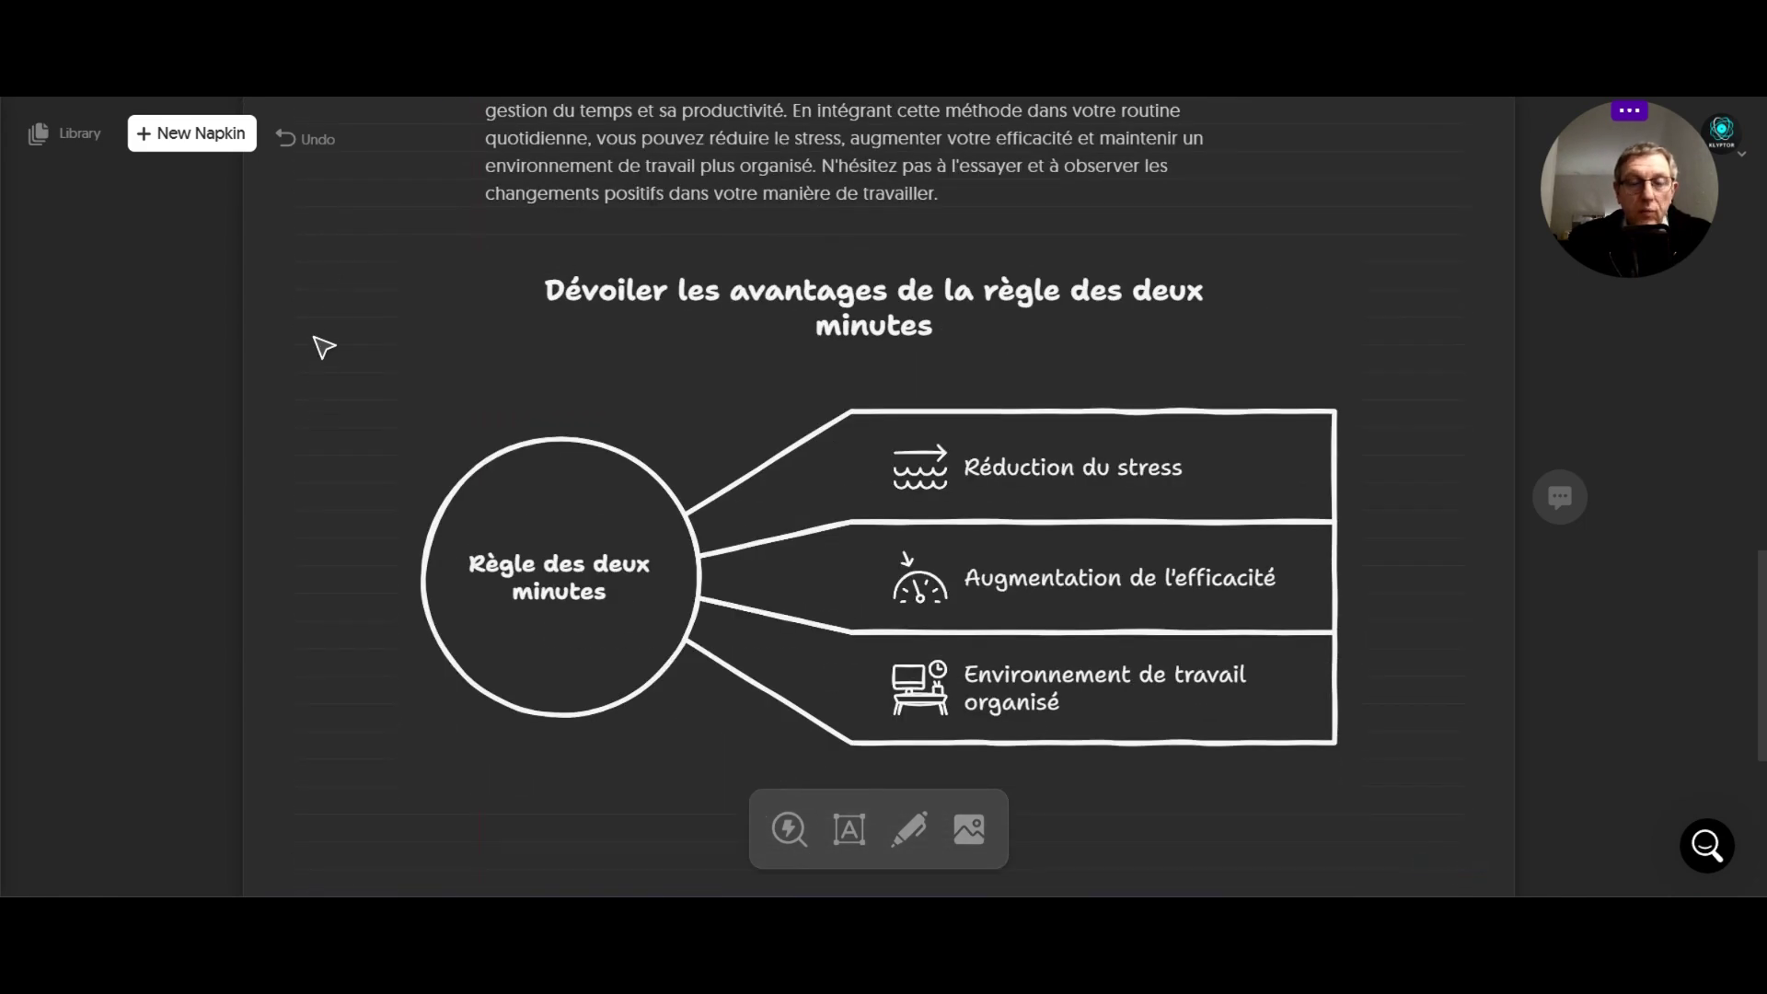
scroll(323, 345, "up", 4)
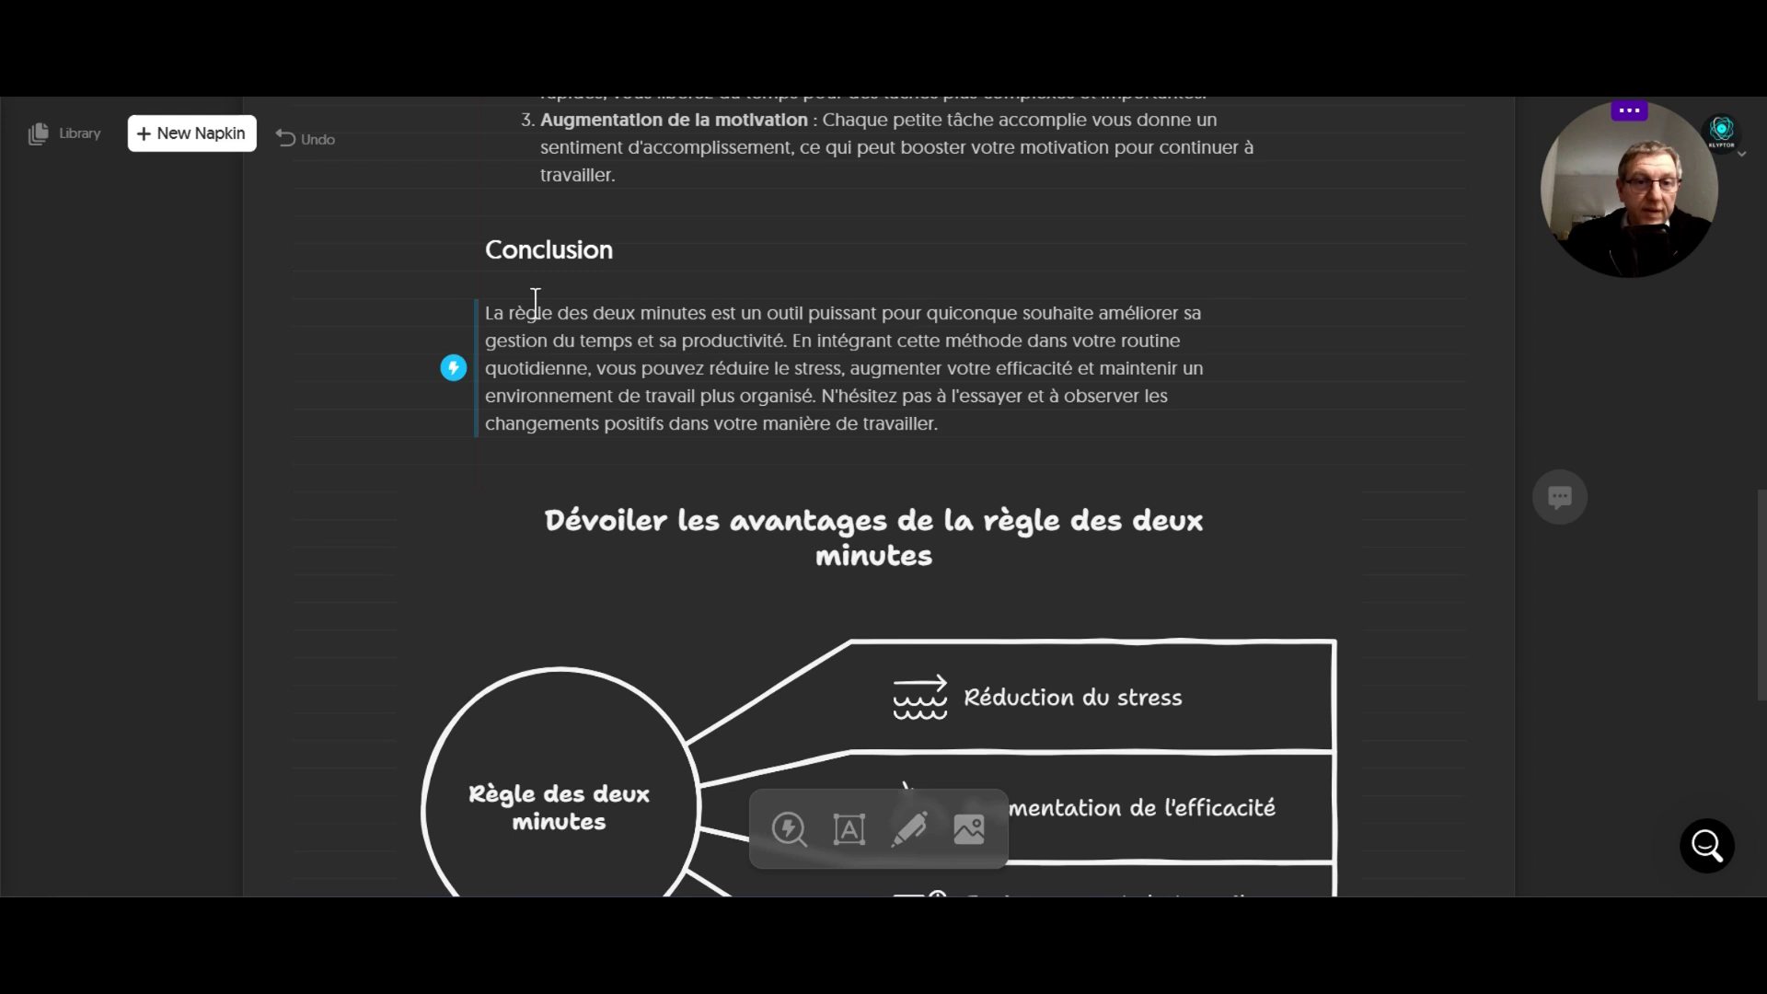
scroll(1082, 353, "down", 1)
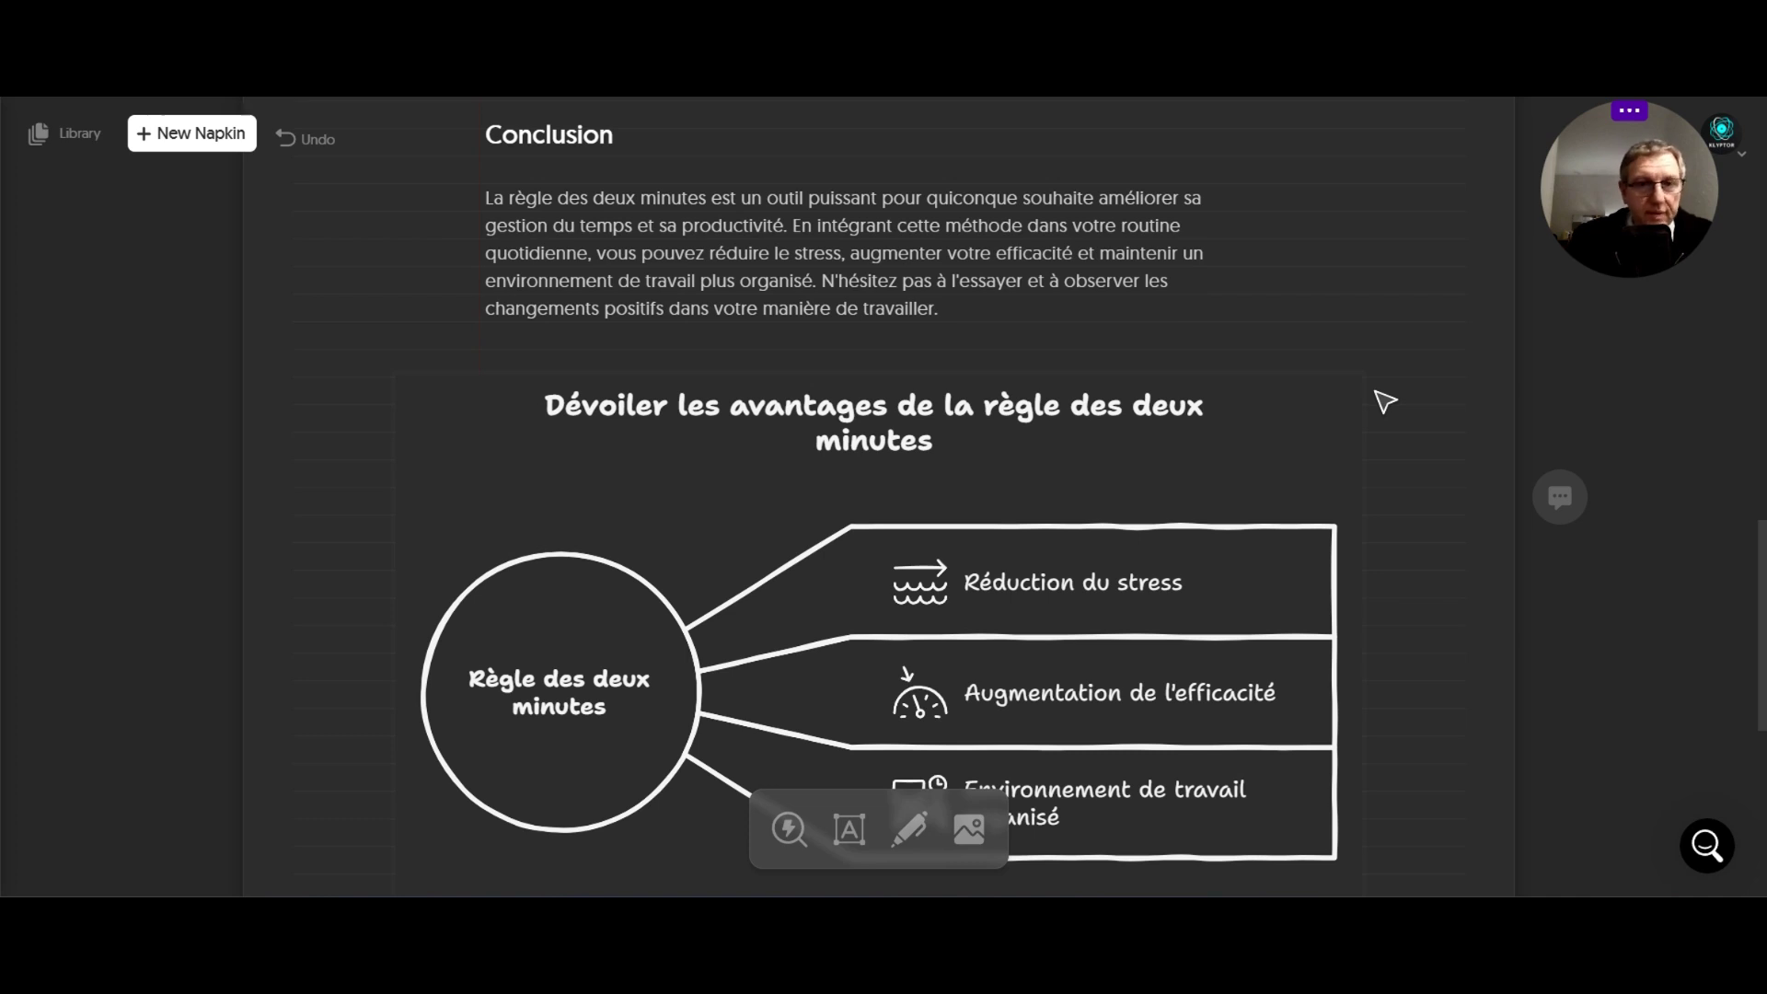
scroll(1384, 401, "down", 1)
scroll(1380, 400, "up", 1)
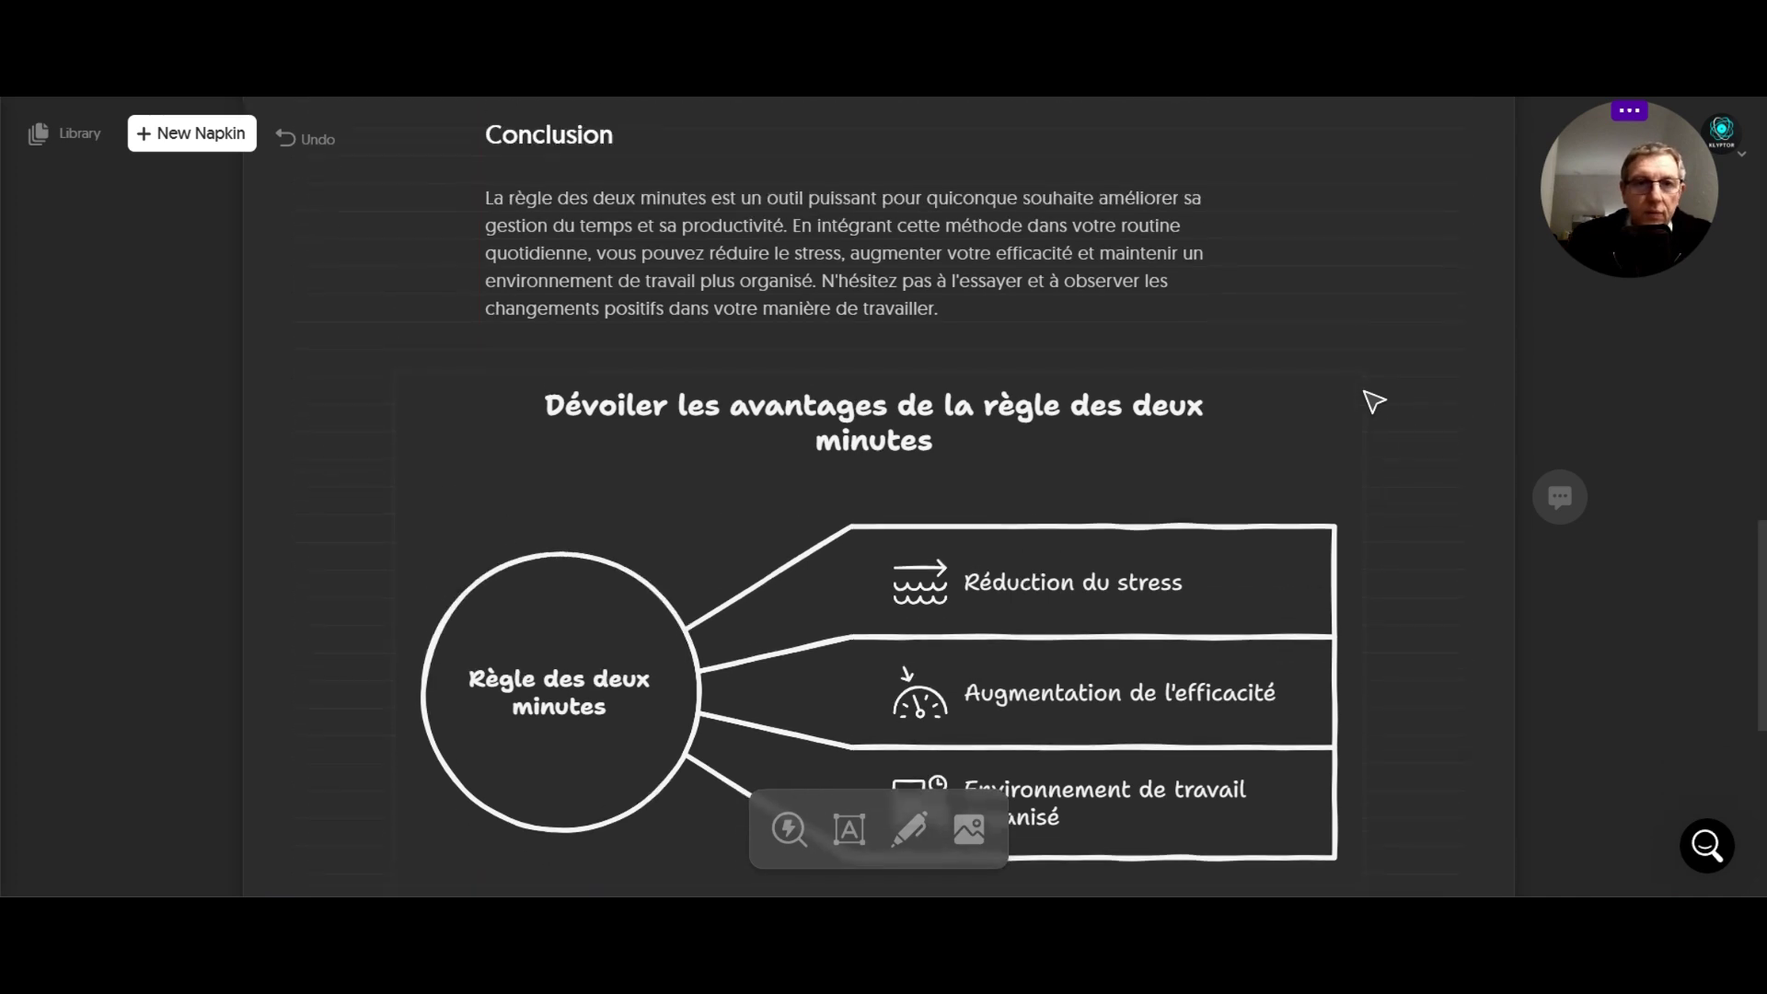